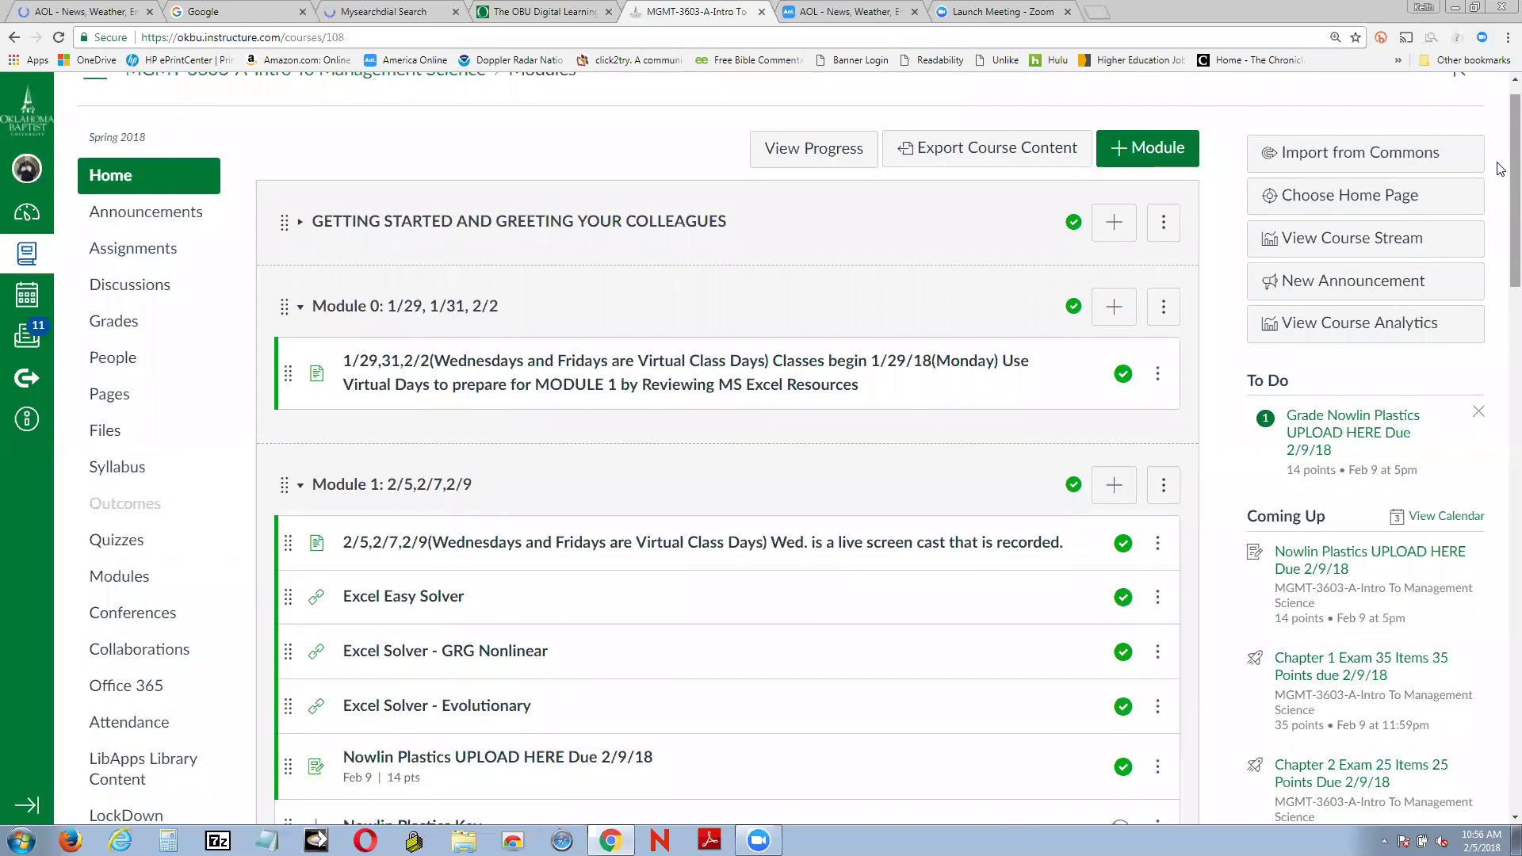
scroll(1501, 197, "down", 1)
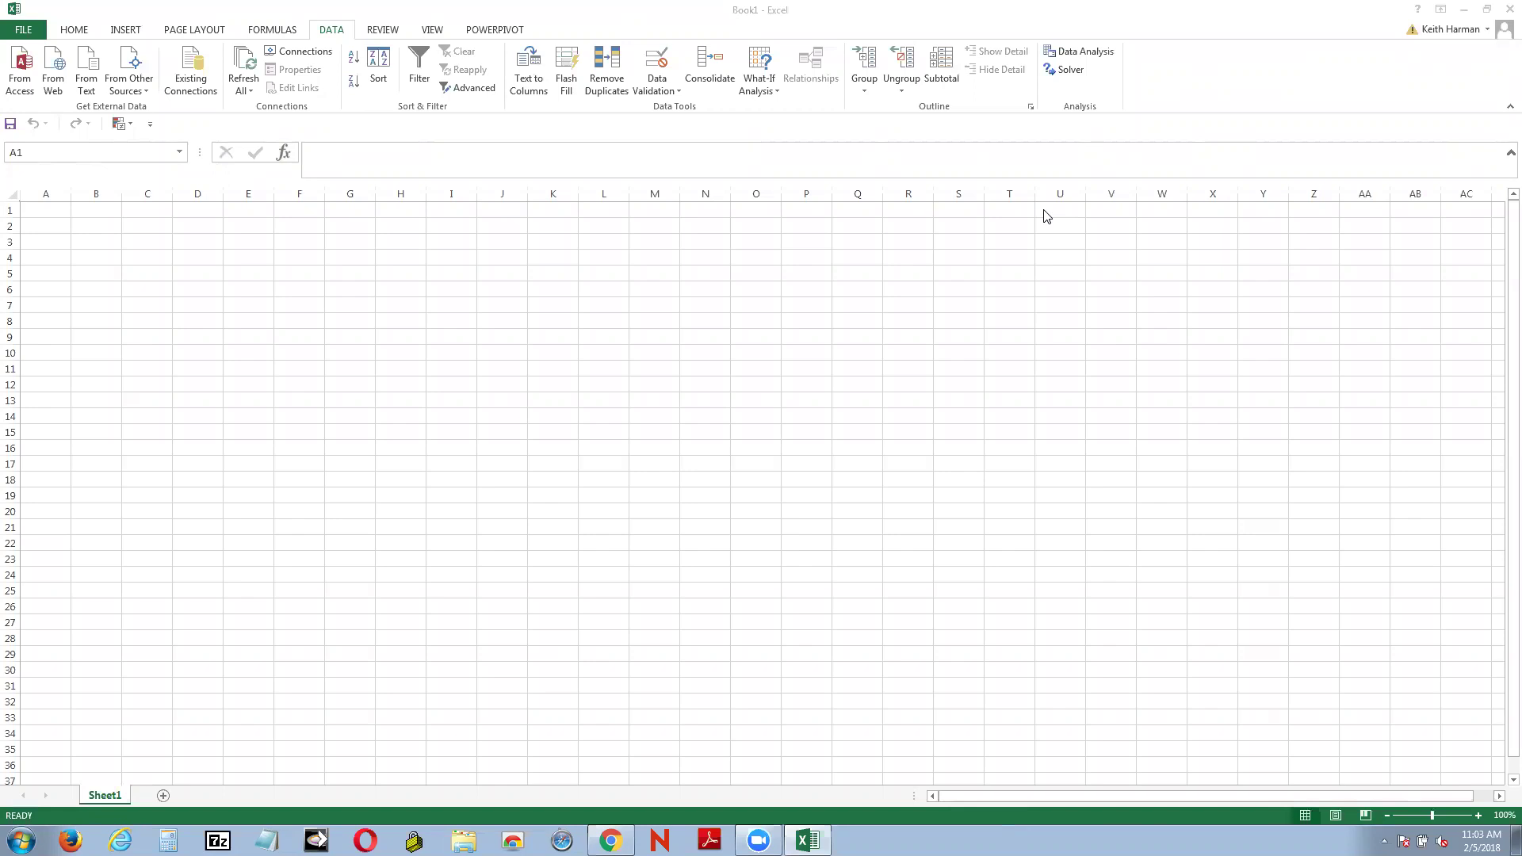
Open Solver in the blank workbook, review its available solving methods, and close the dialog without solving.
left_click(1066, 69)
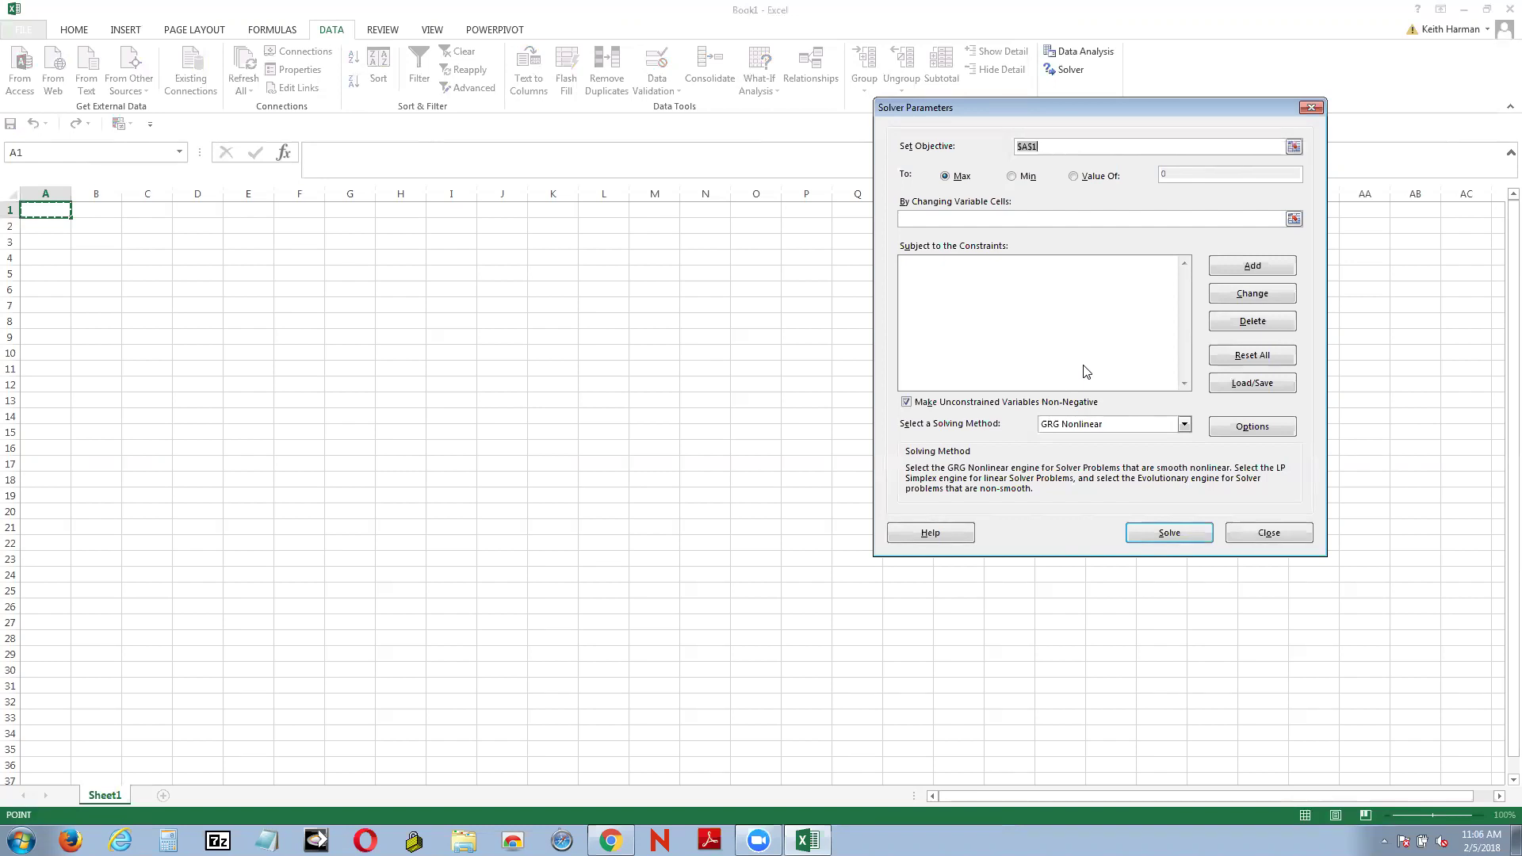
left_click(1184, 426)
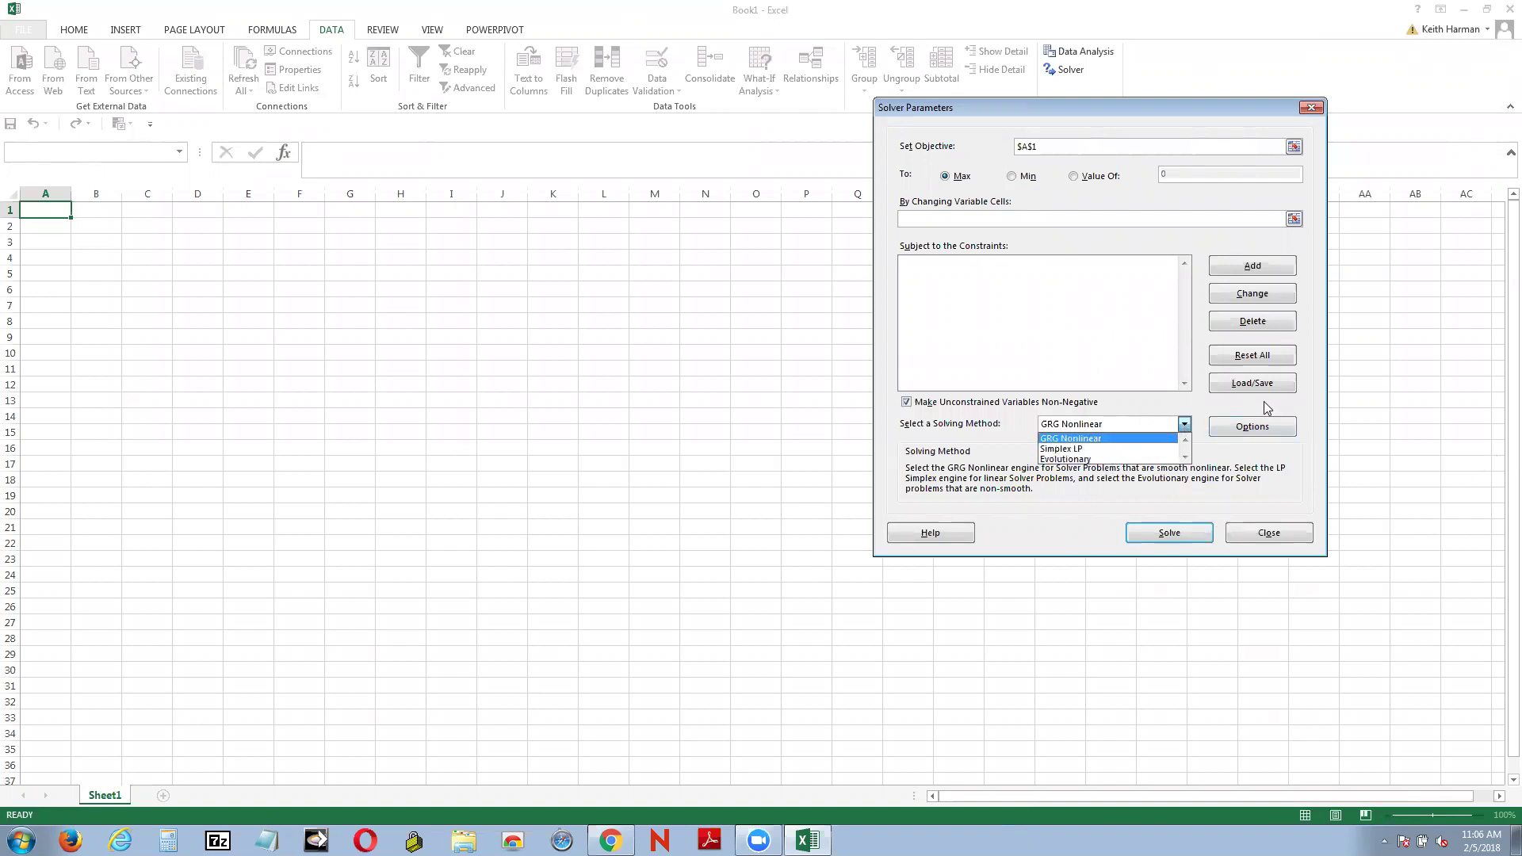
left_click(1121, 426)
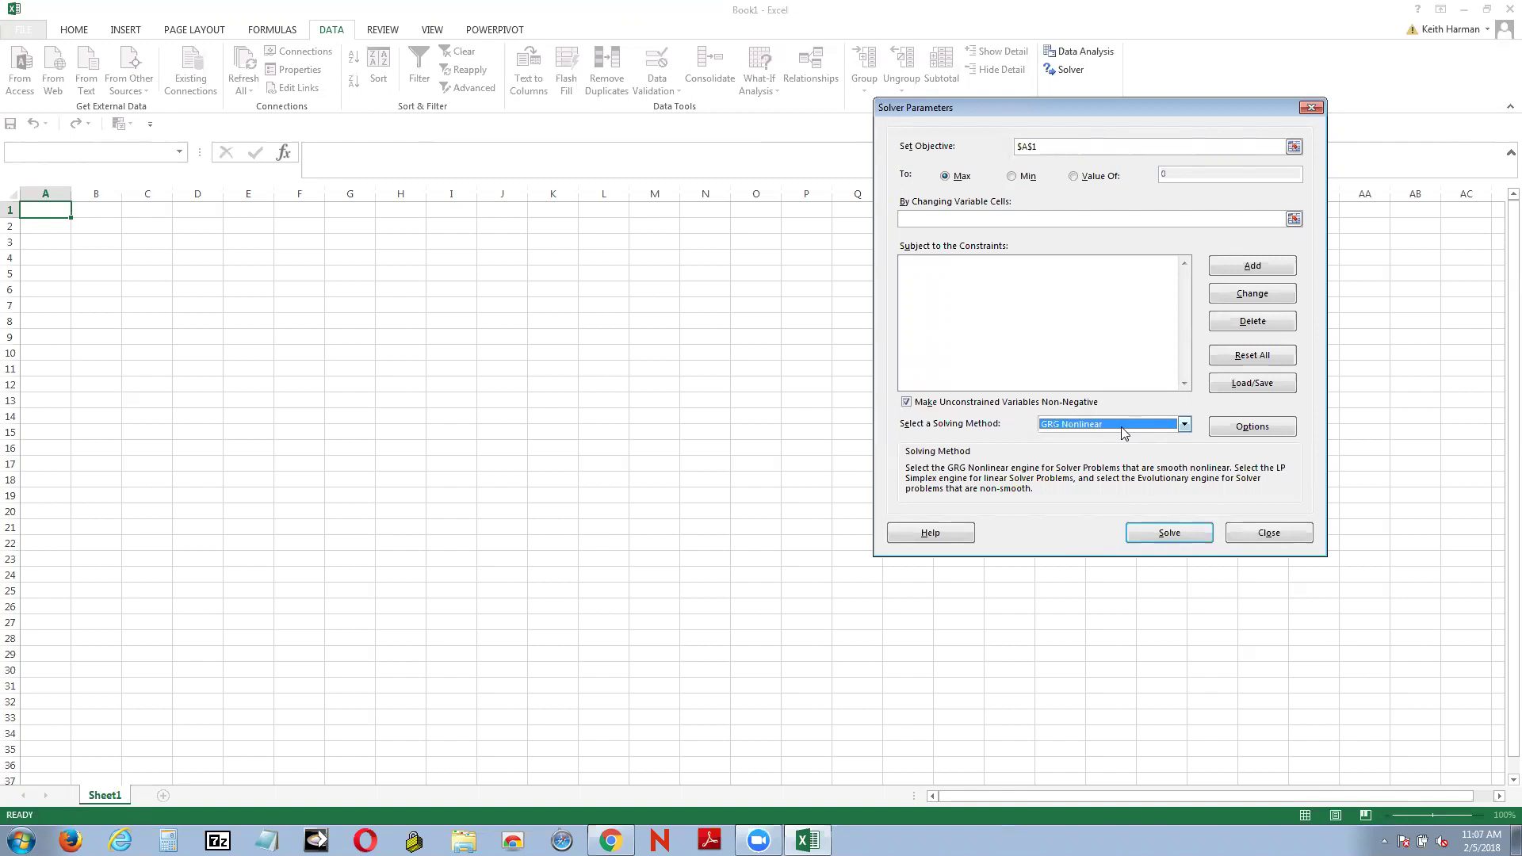
left_click(1184, 426)
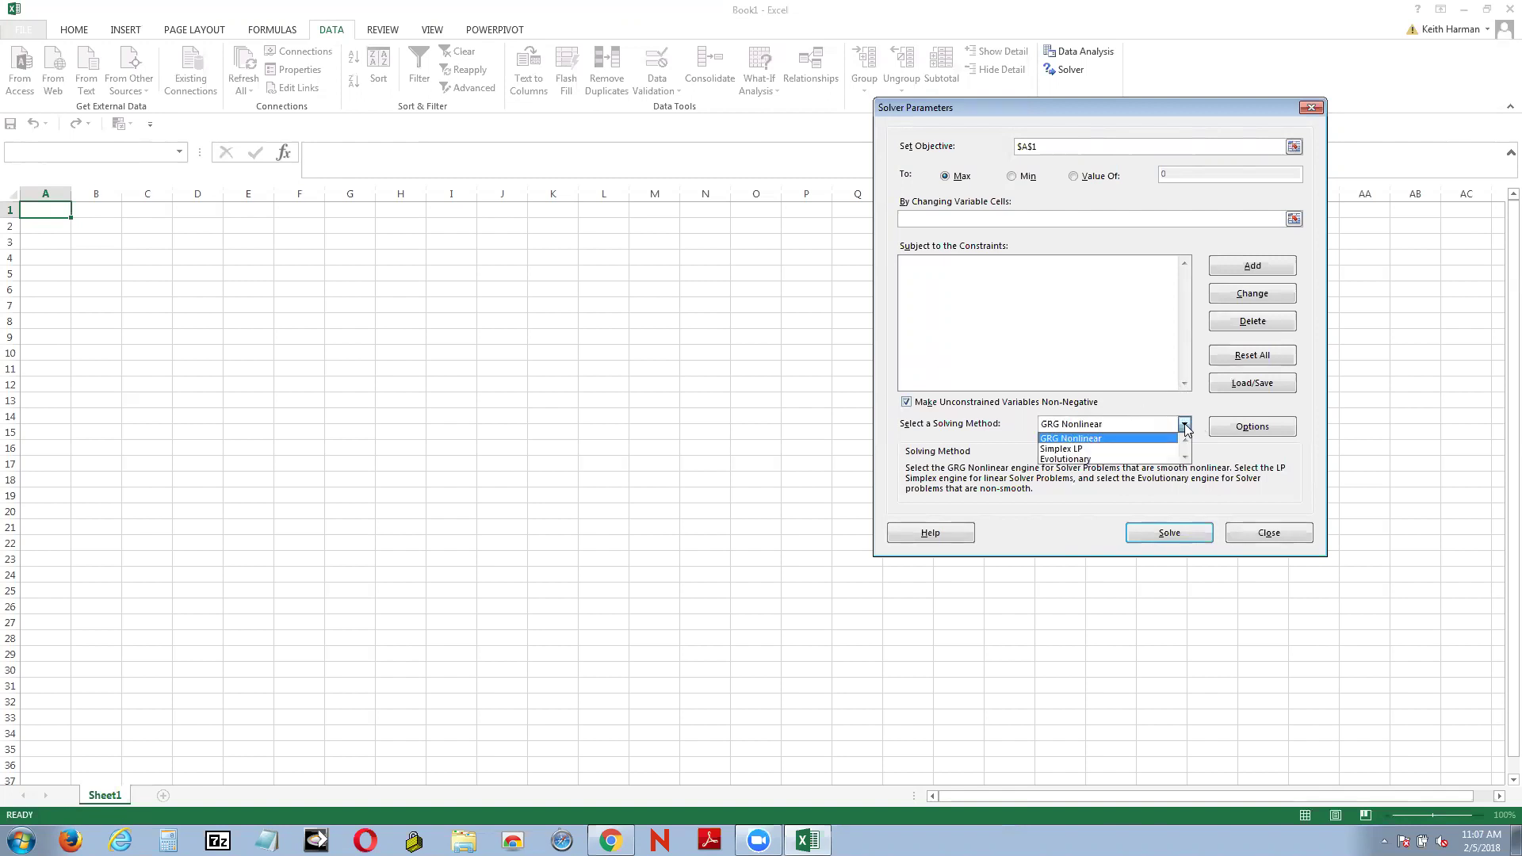
left_click(1227, 449)
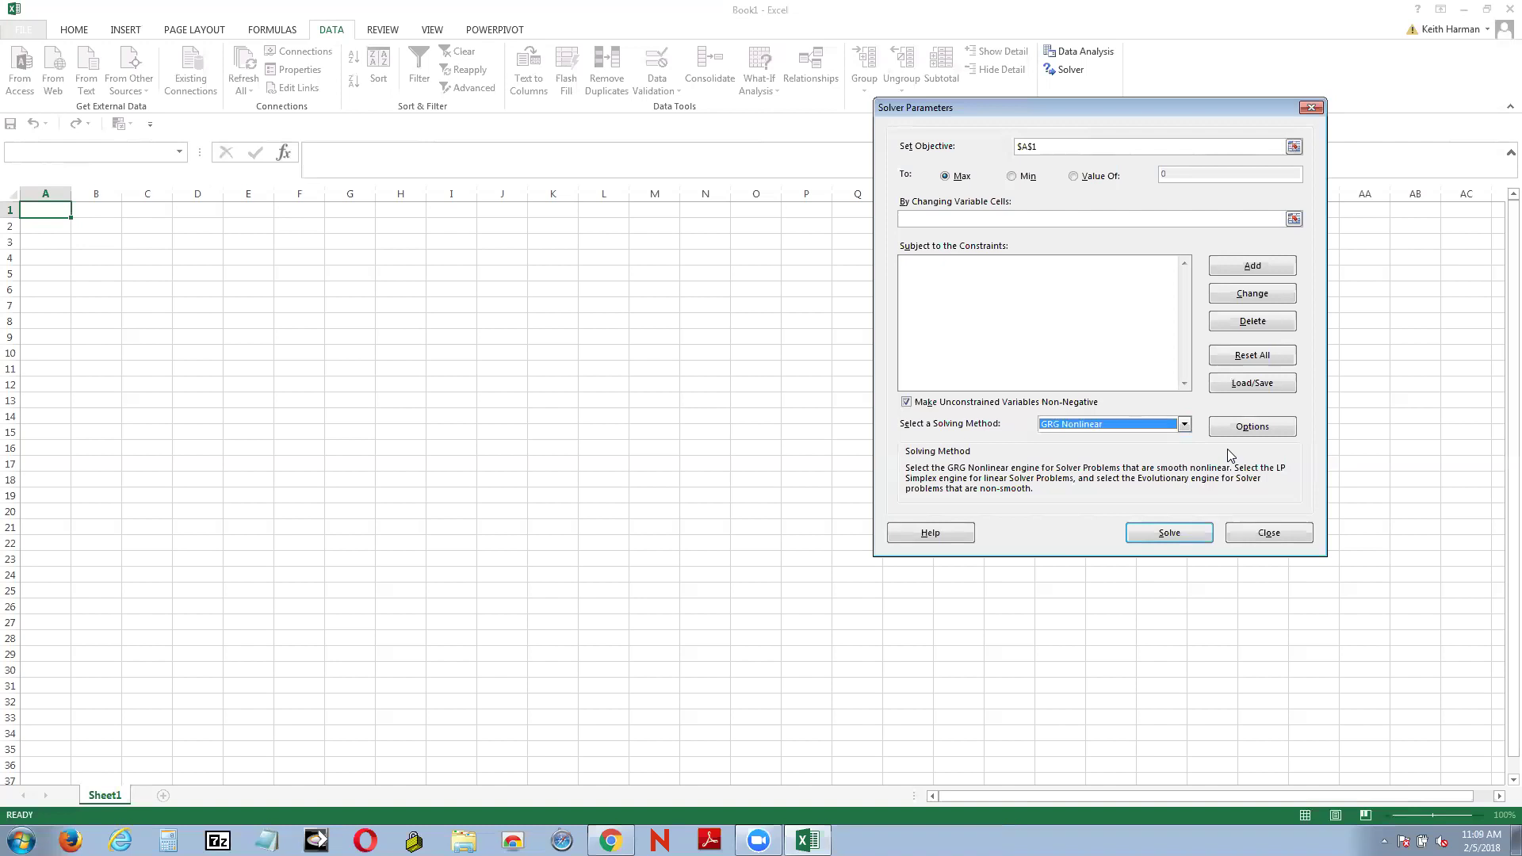
left_click(1312, 106)
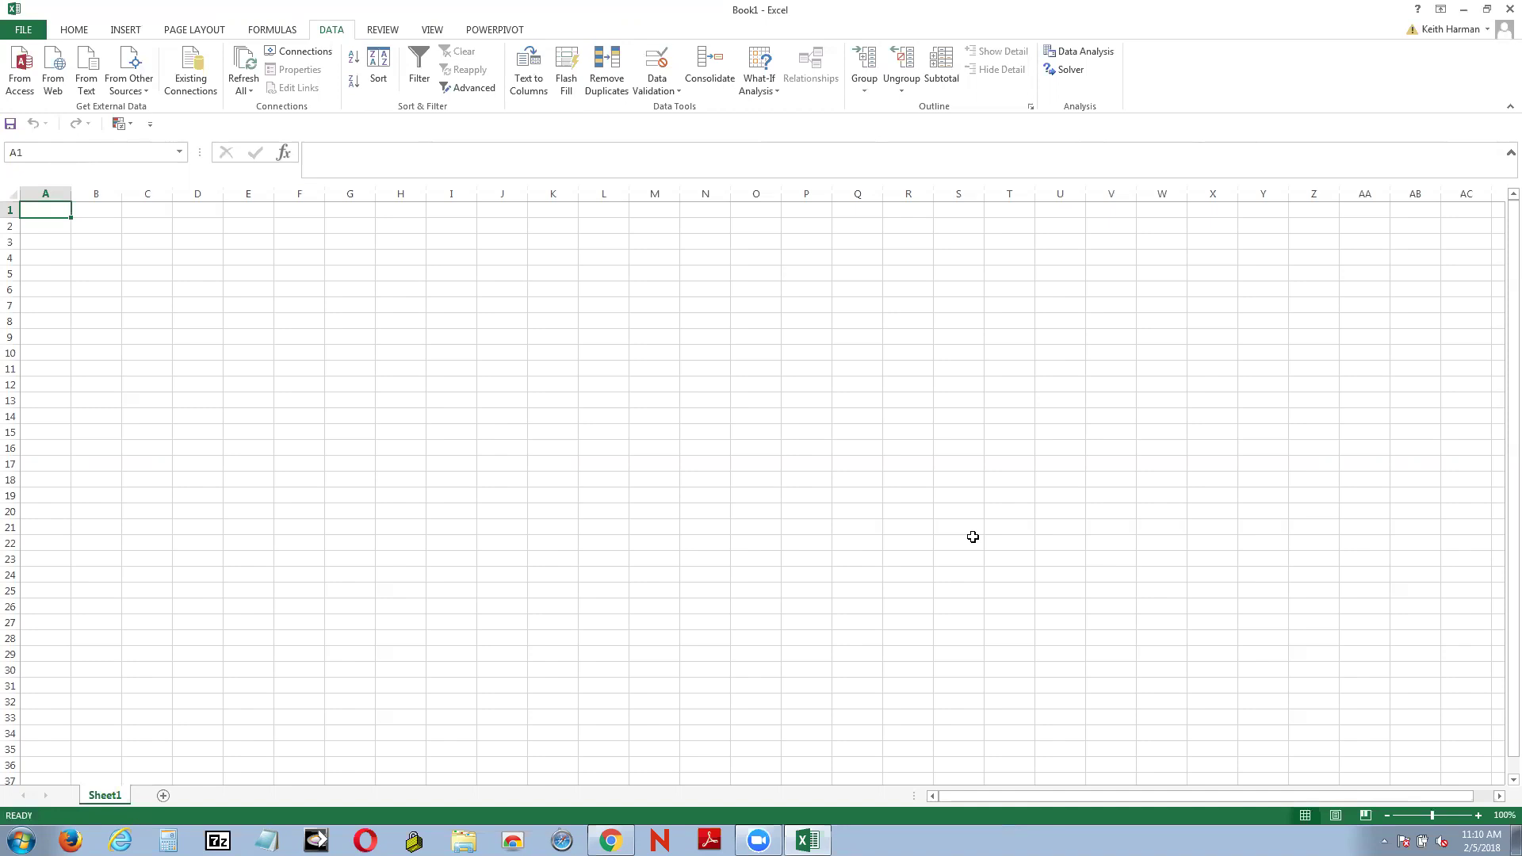
Close the blank workbook without saving its changes.
left_click(1501, 9)
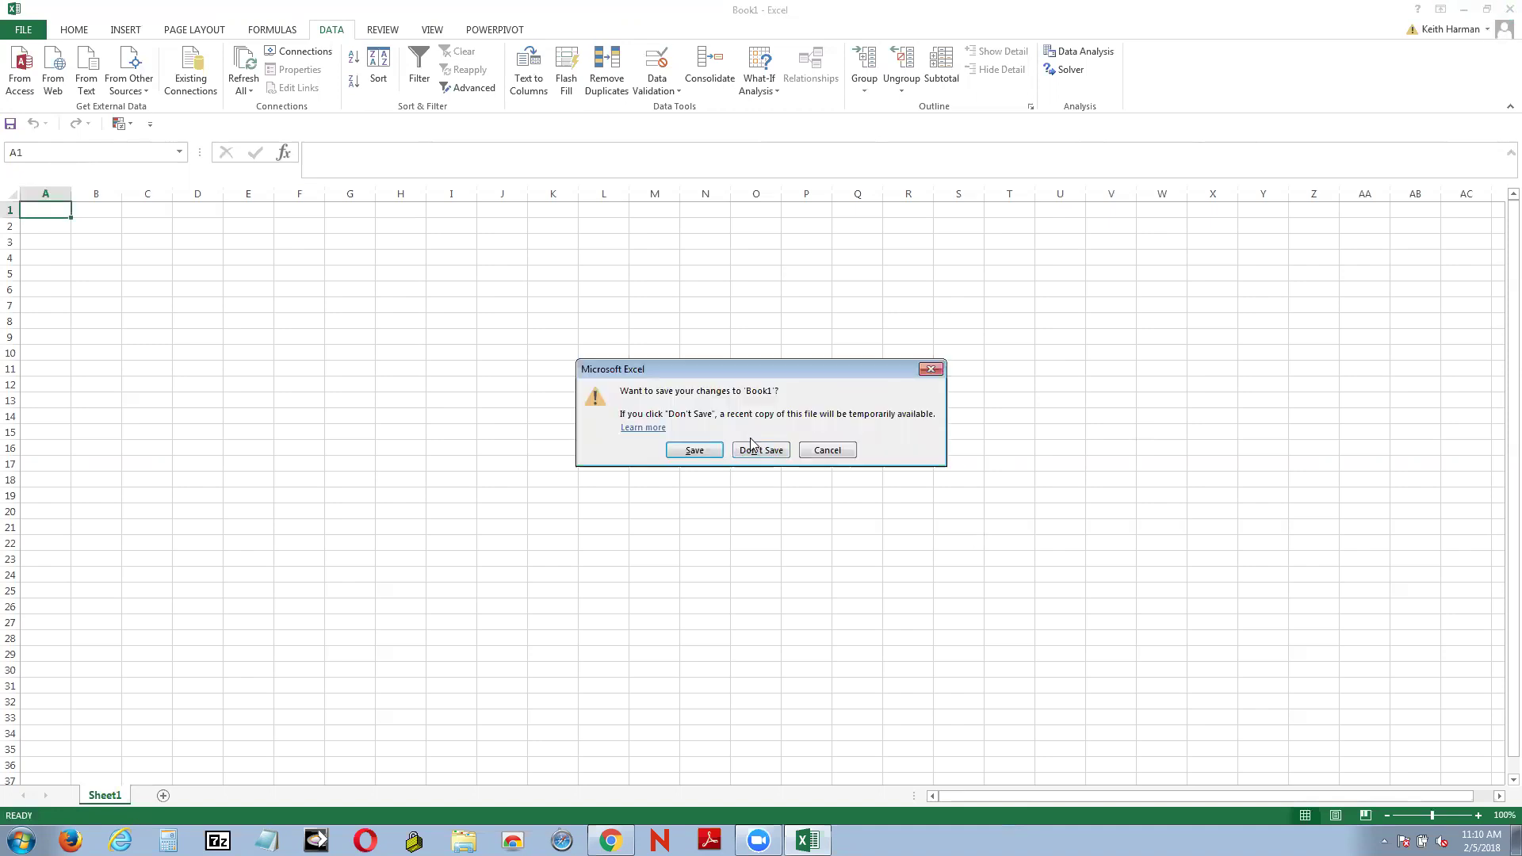
left_click(745, 456)
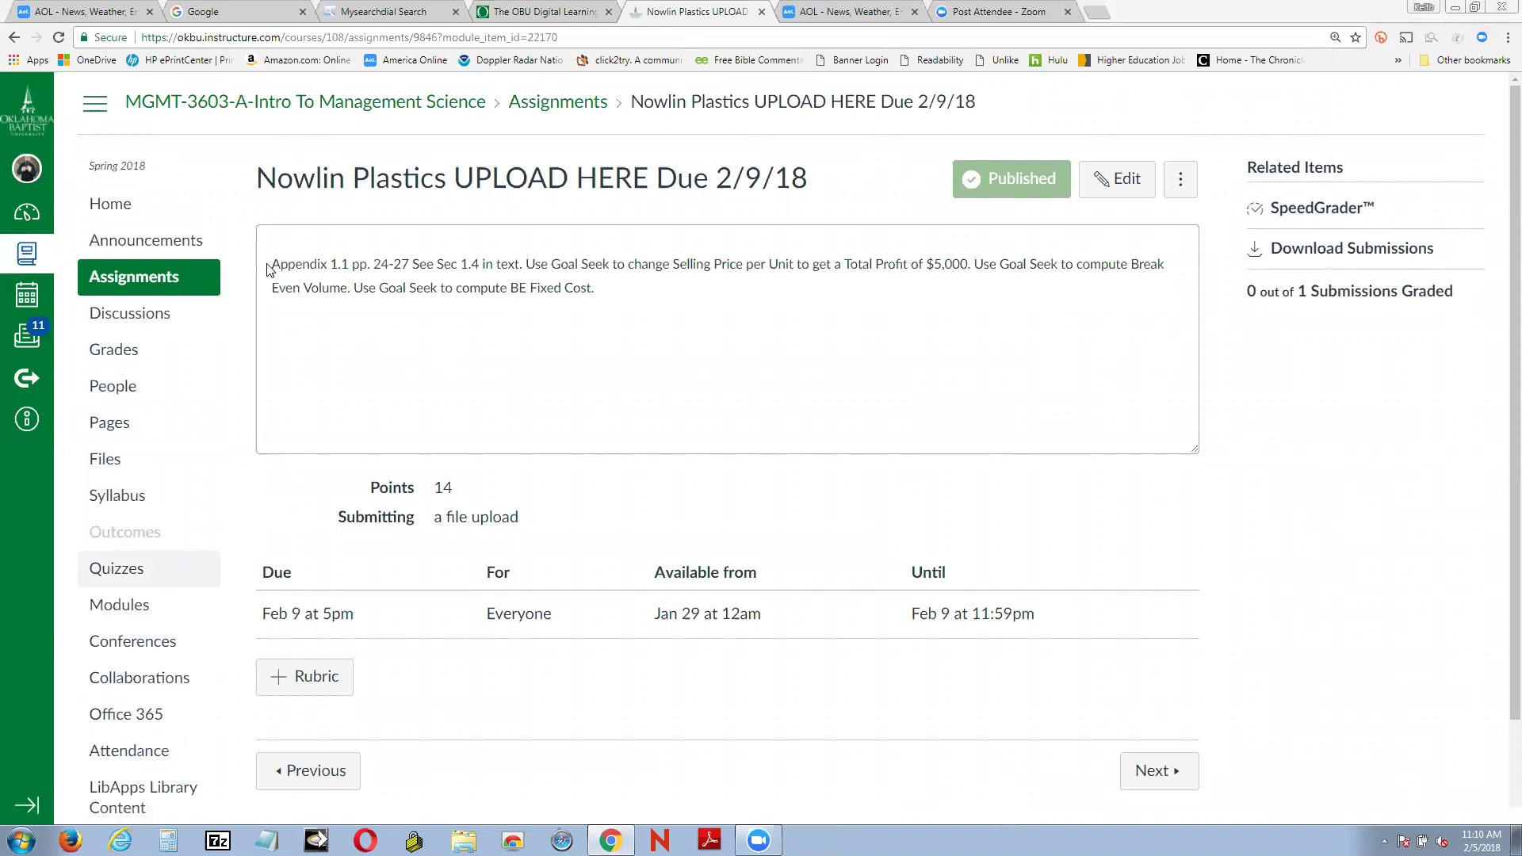
Copy the full Nowlin Plastics assignment instructions from the course page into a new Notepad document and minimize it.
left_click_drag(274, 261, 1203, 283)
key("ctrl+c")
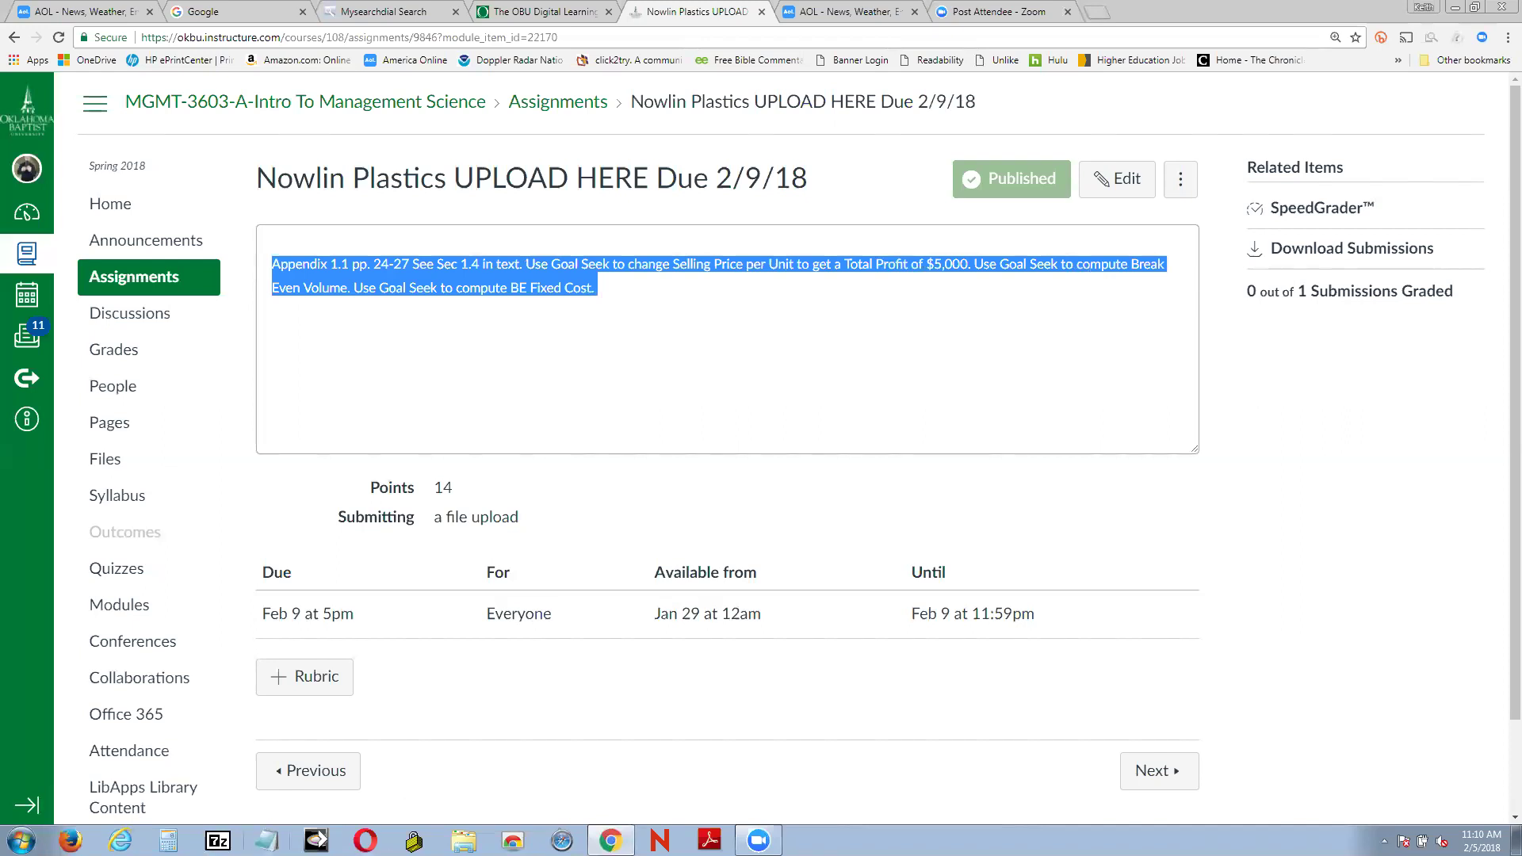
left_click(267, 841)
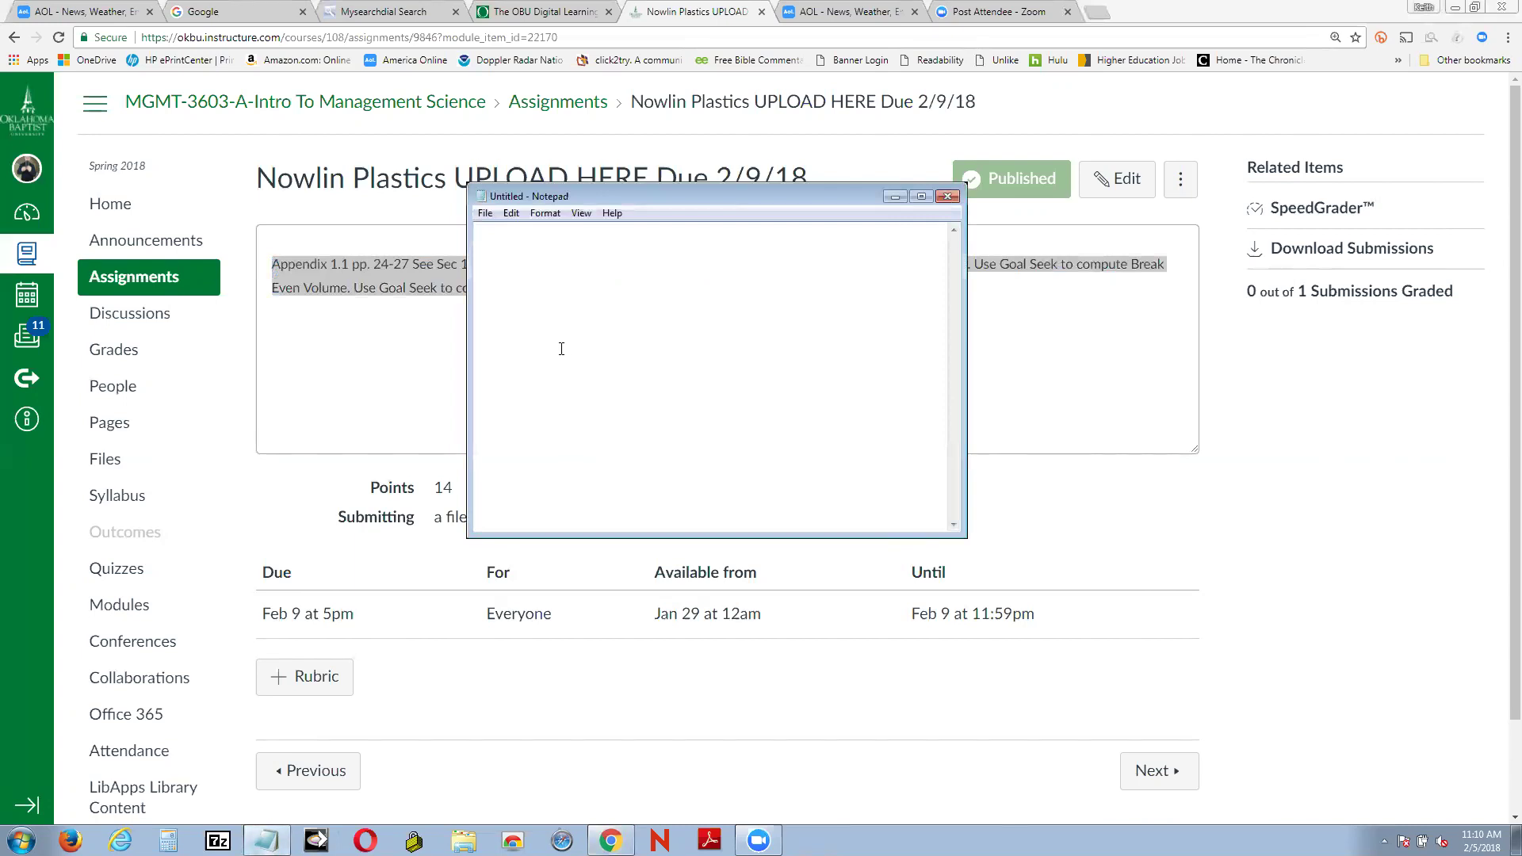
key("ctrl+v")
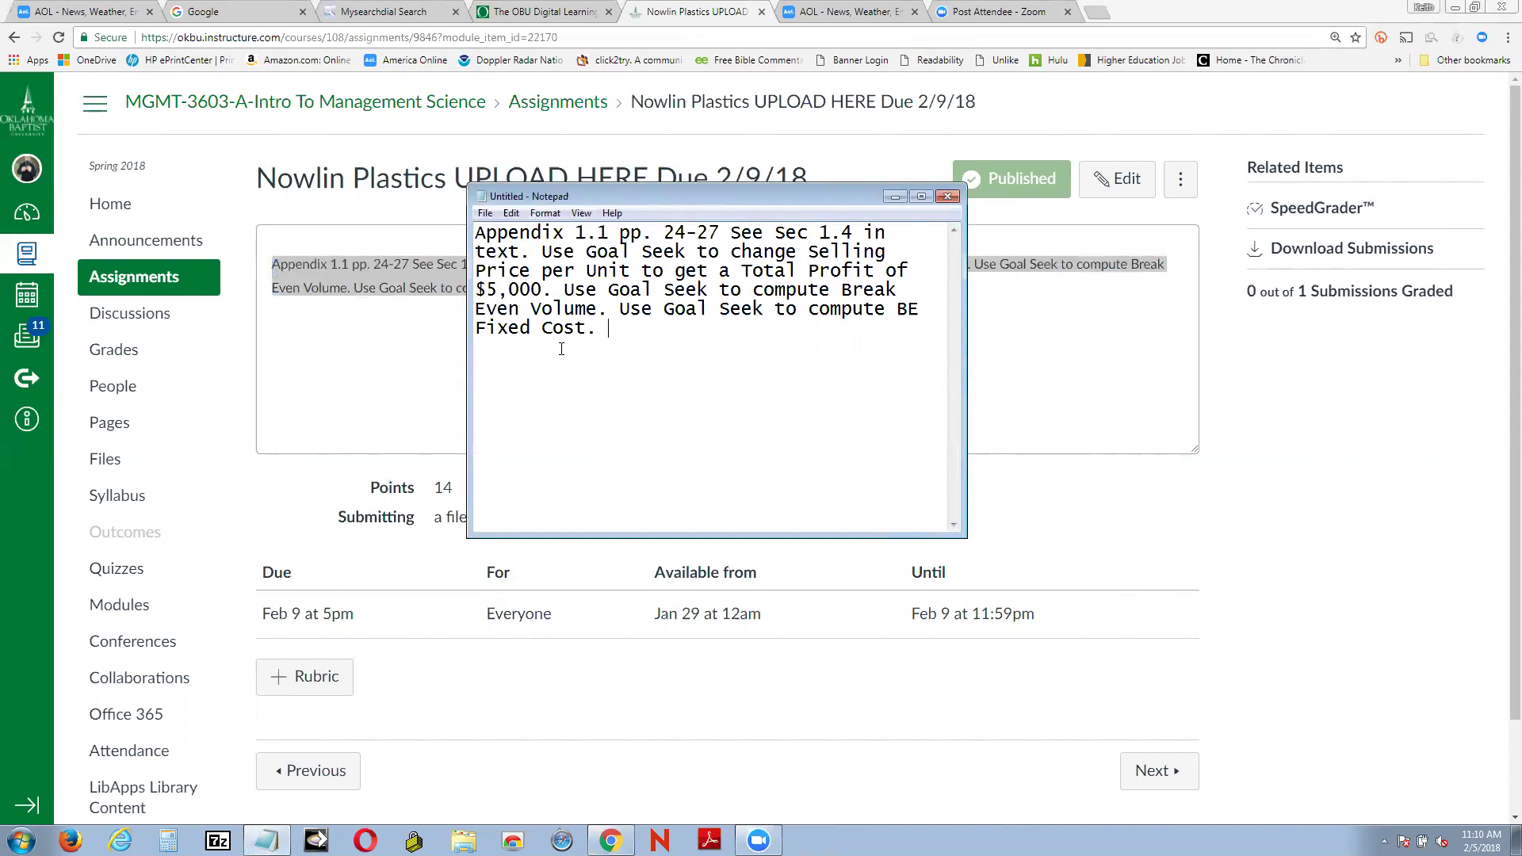
left_click(895, 197)
left_click(246, 393)
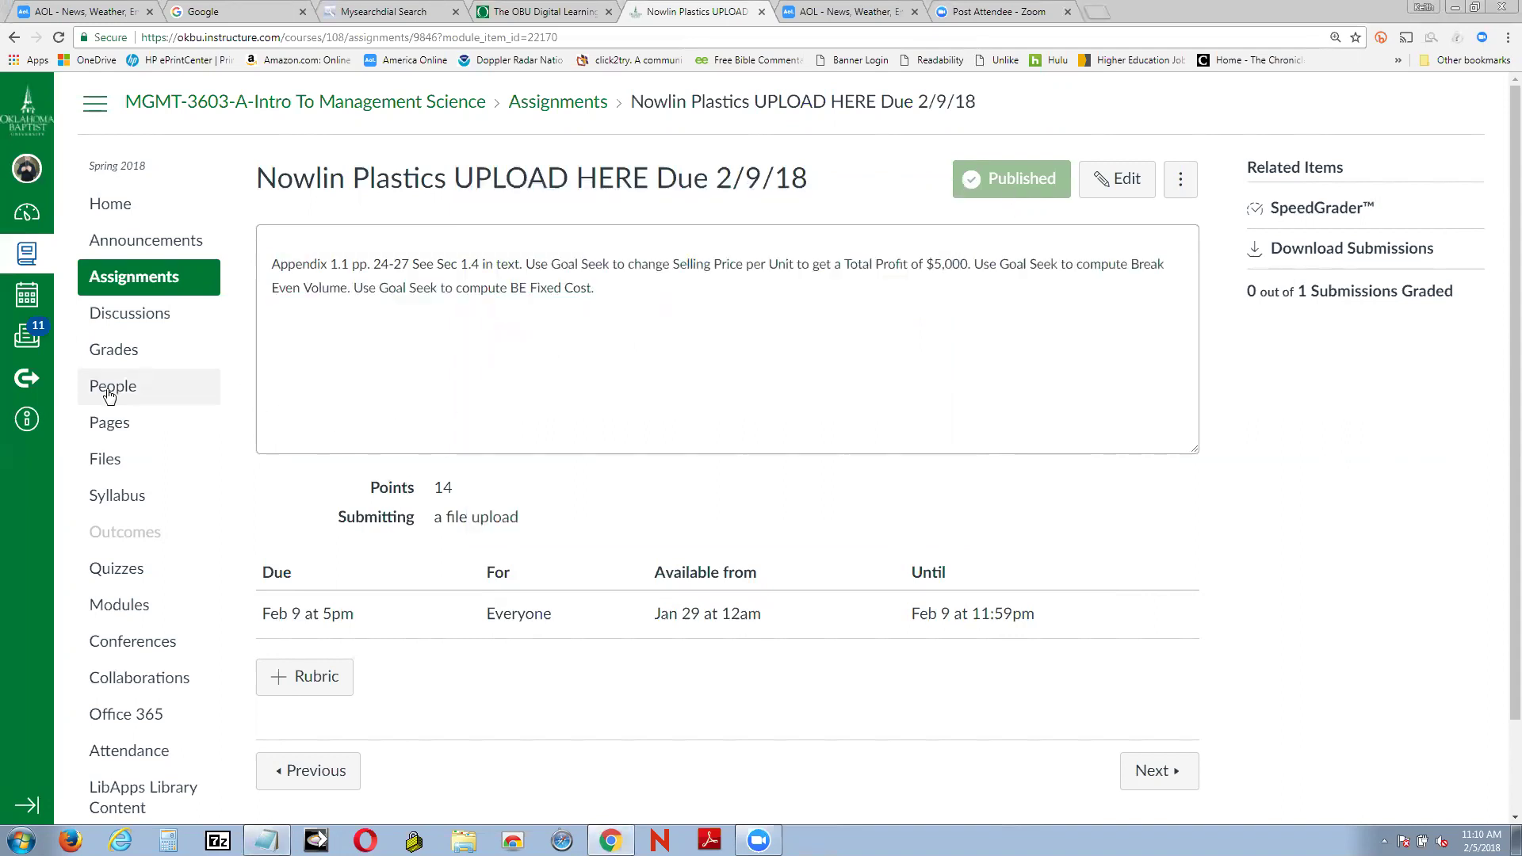
Find MS13_WEBfiles.zip among the course's files, download it and open the archive.
left_click(88, 460)
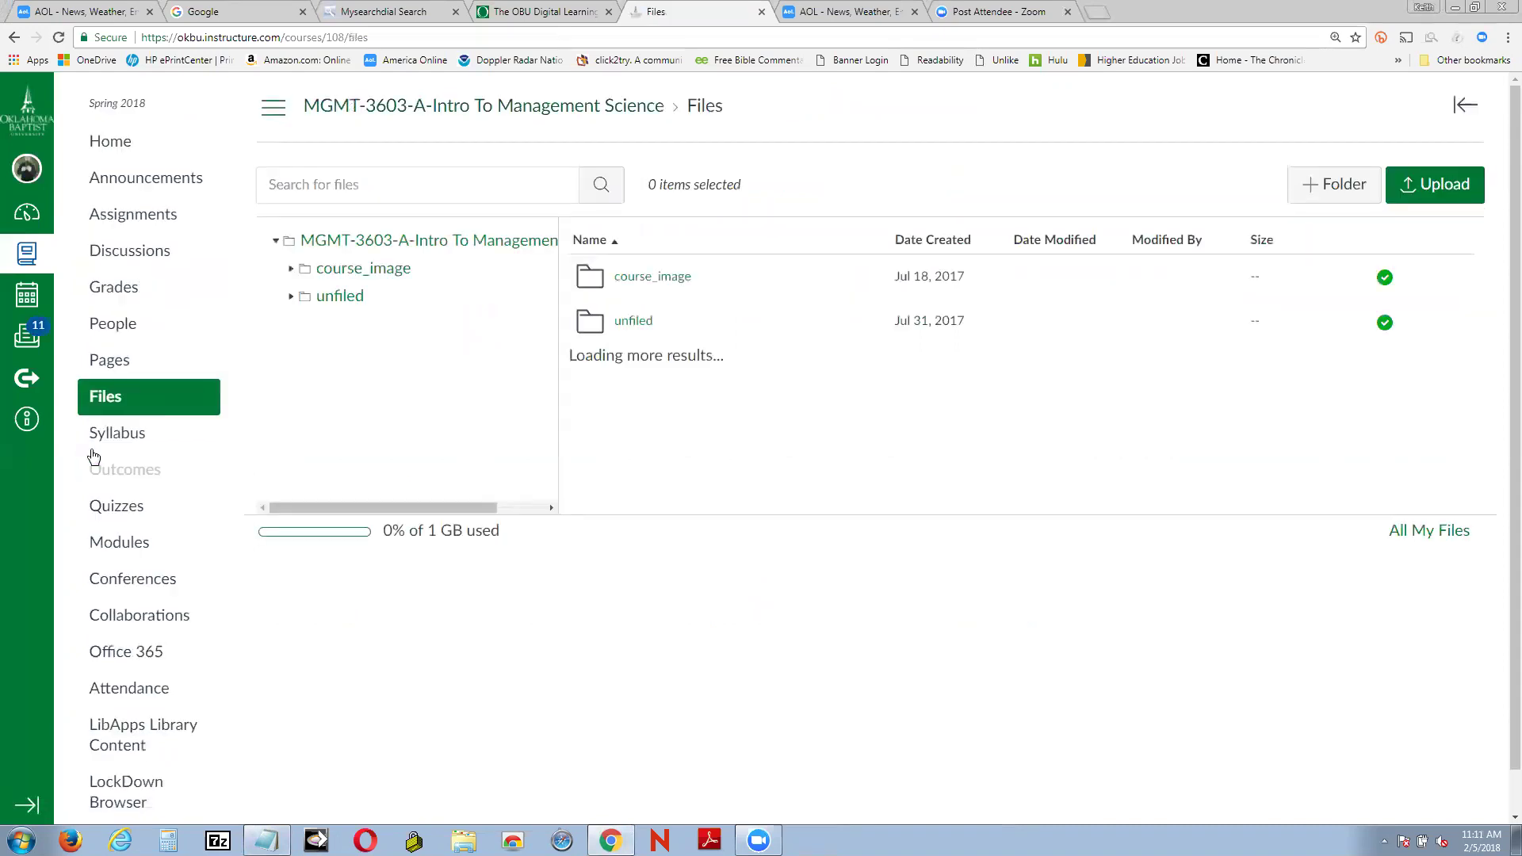
scroll(444, 409, "down", 6)
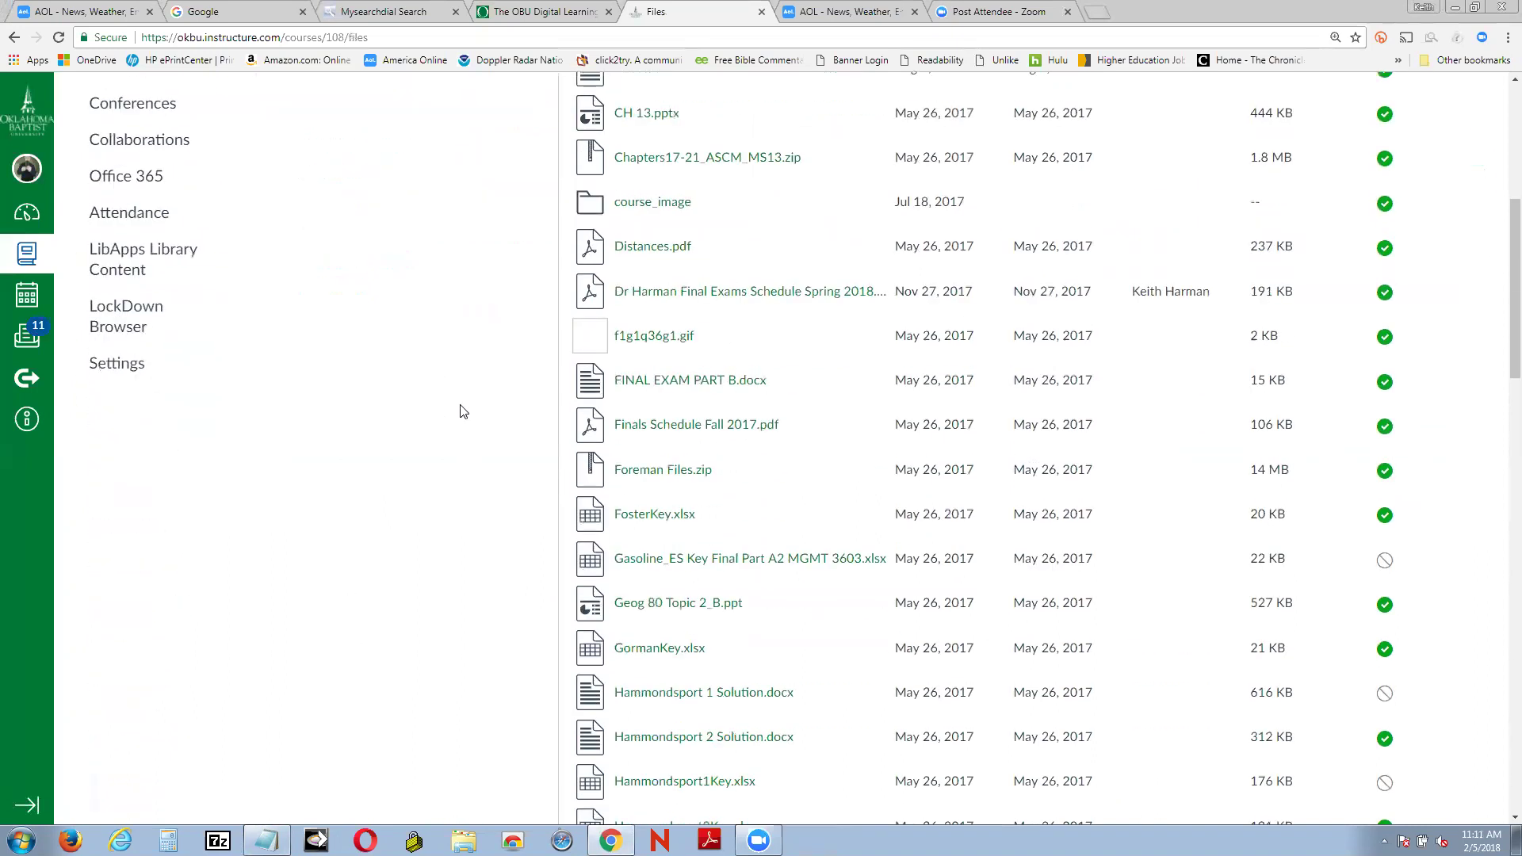
scroll(462, 405, "down", 15)
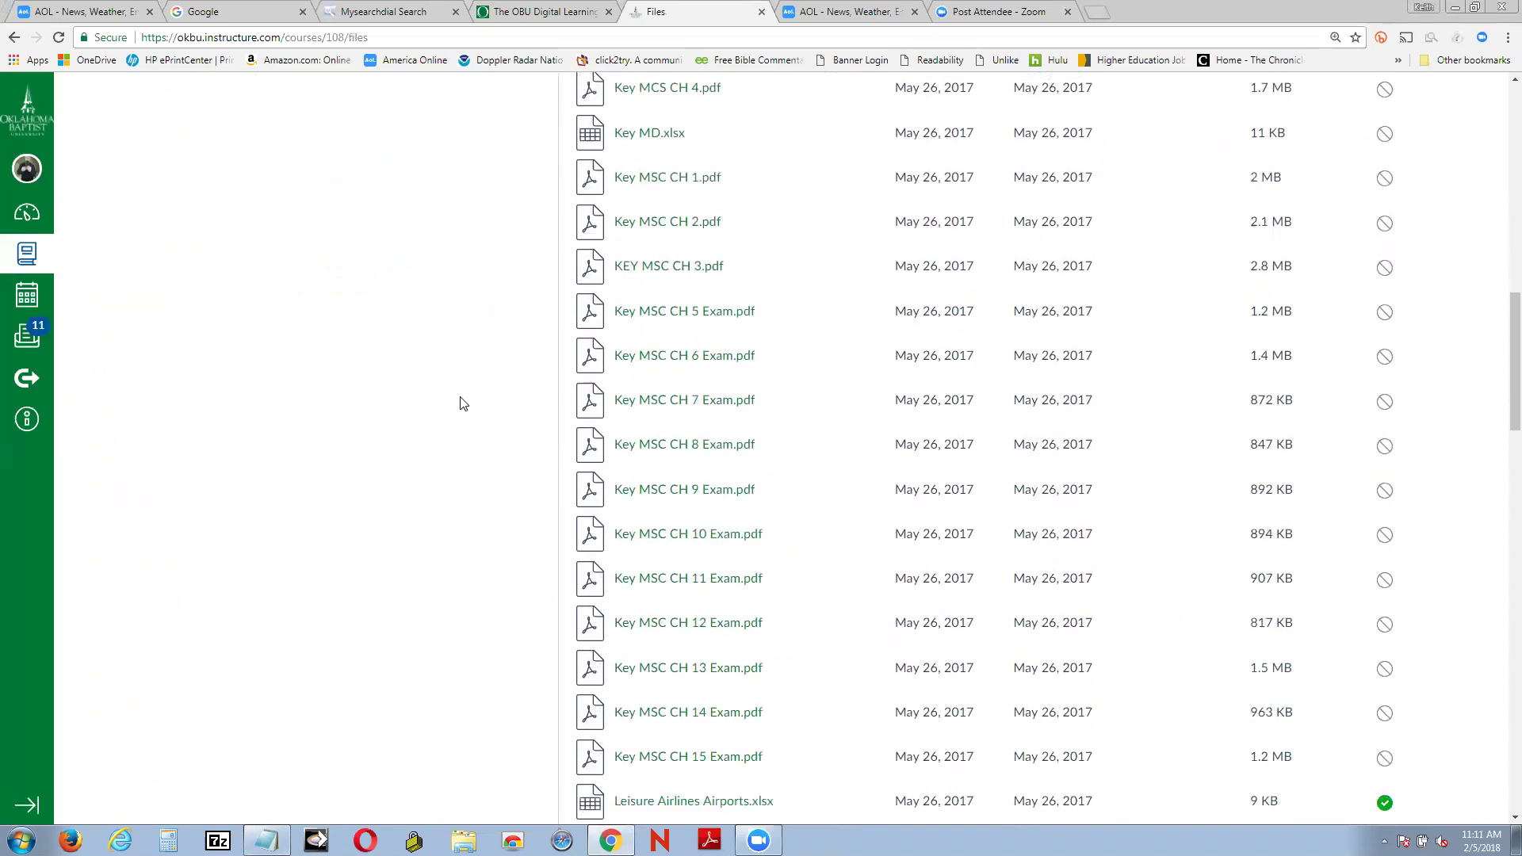
scroll(462, 402, "down", 3)
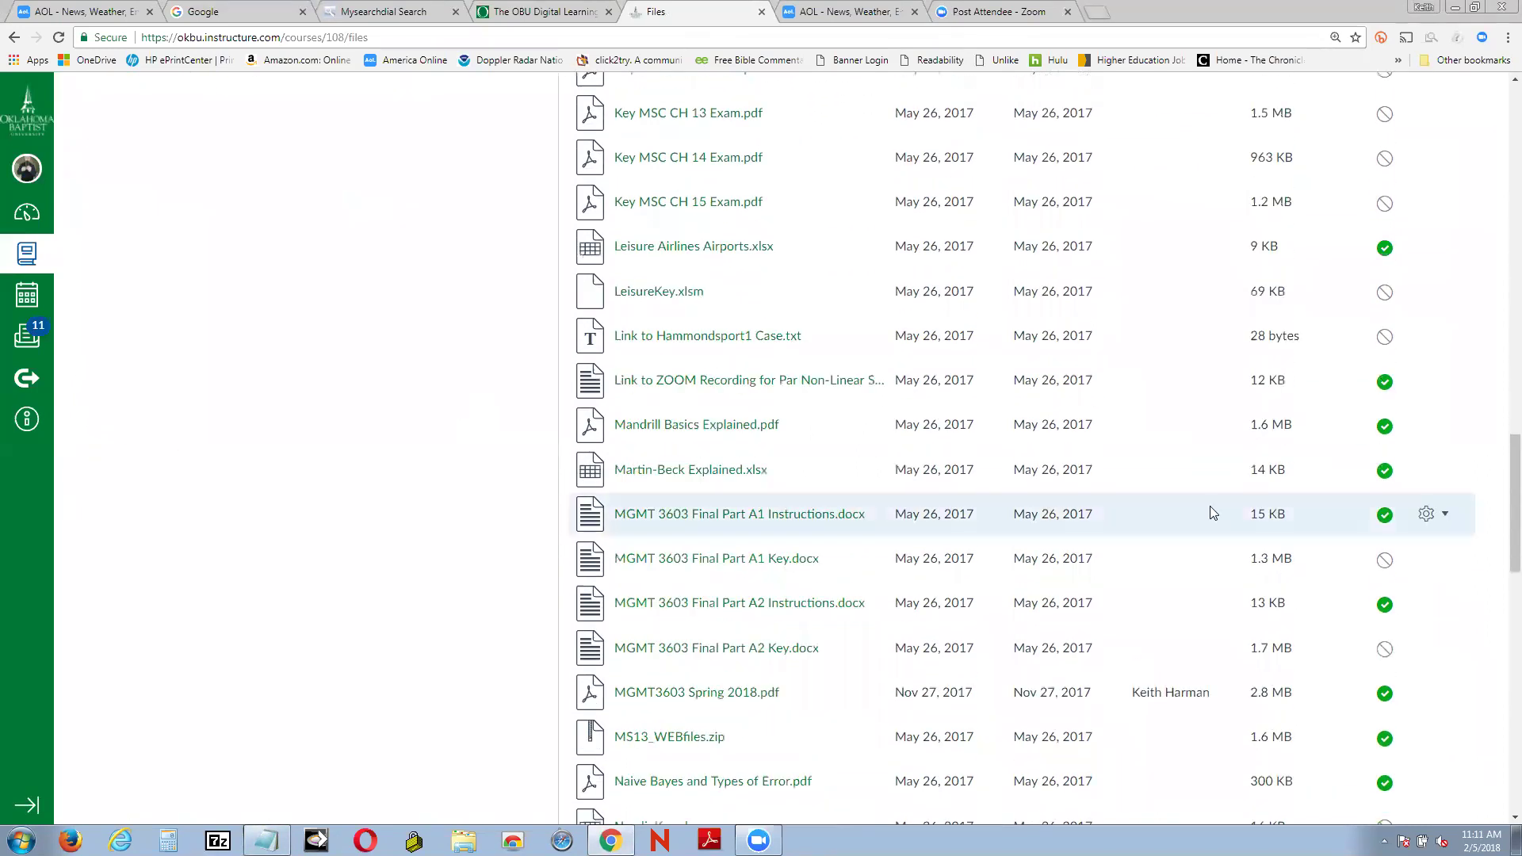
scroll(657, 661, "down", 2)
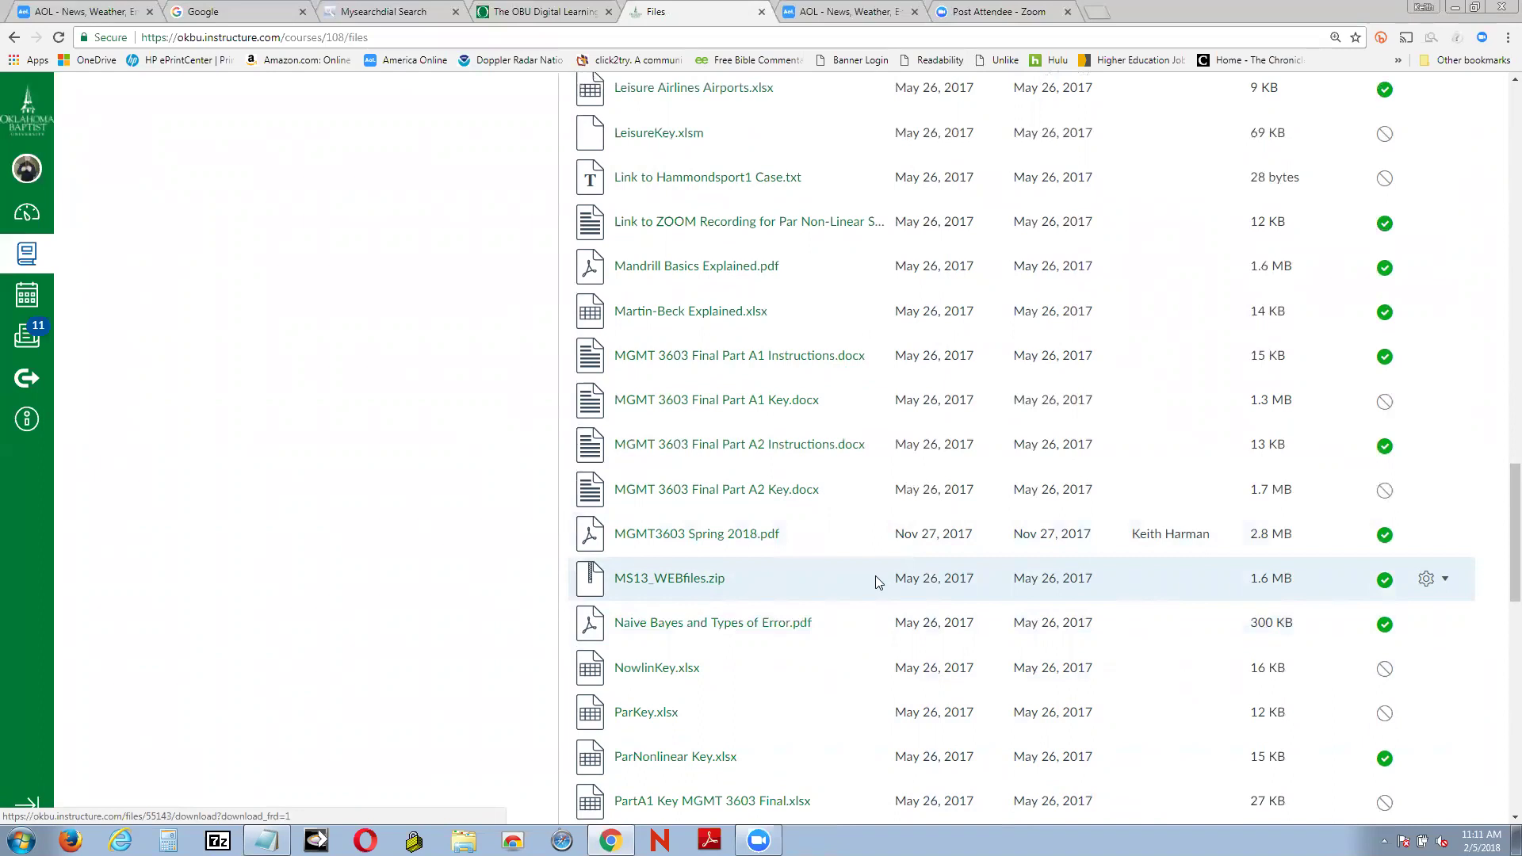
left_click(1445, 579)
left_click(1418, 641)
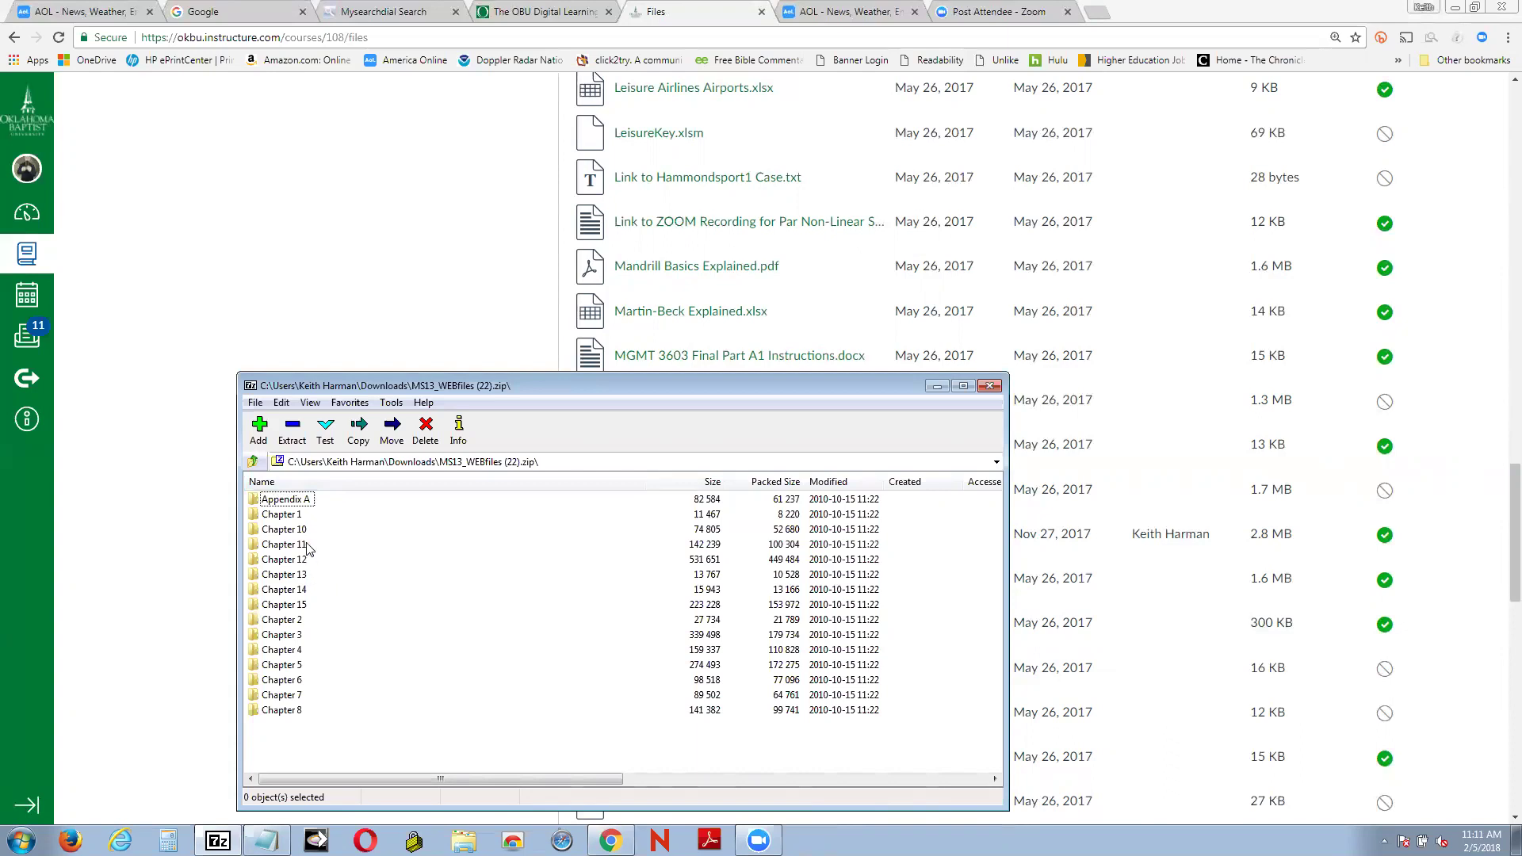
Open Nowlin.xlsx from the ExcelFiles folder inside the archive's Chapter 1 folder.
right_click(289, 515)
left_click(318, 526)
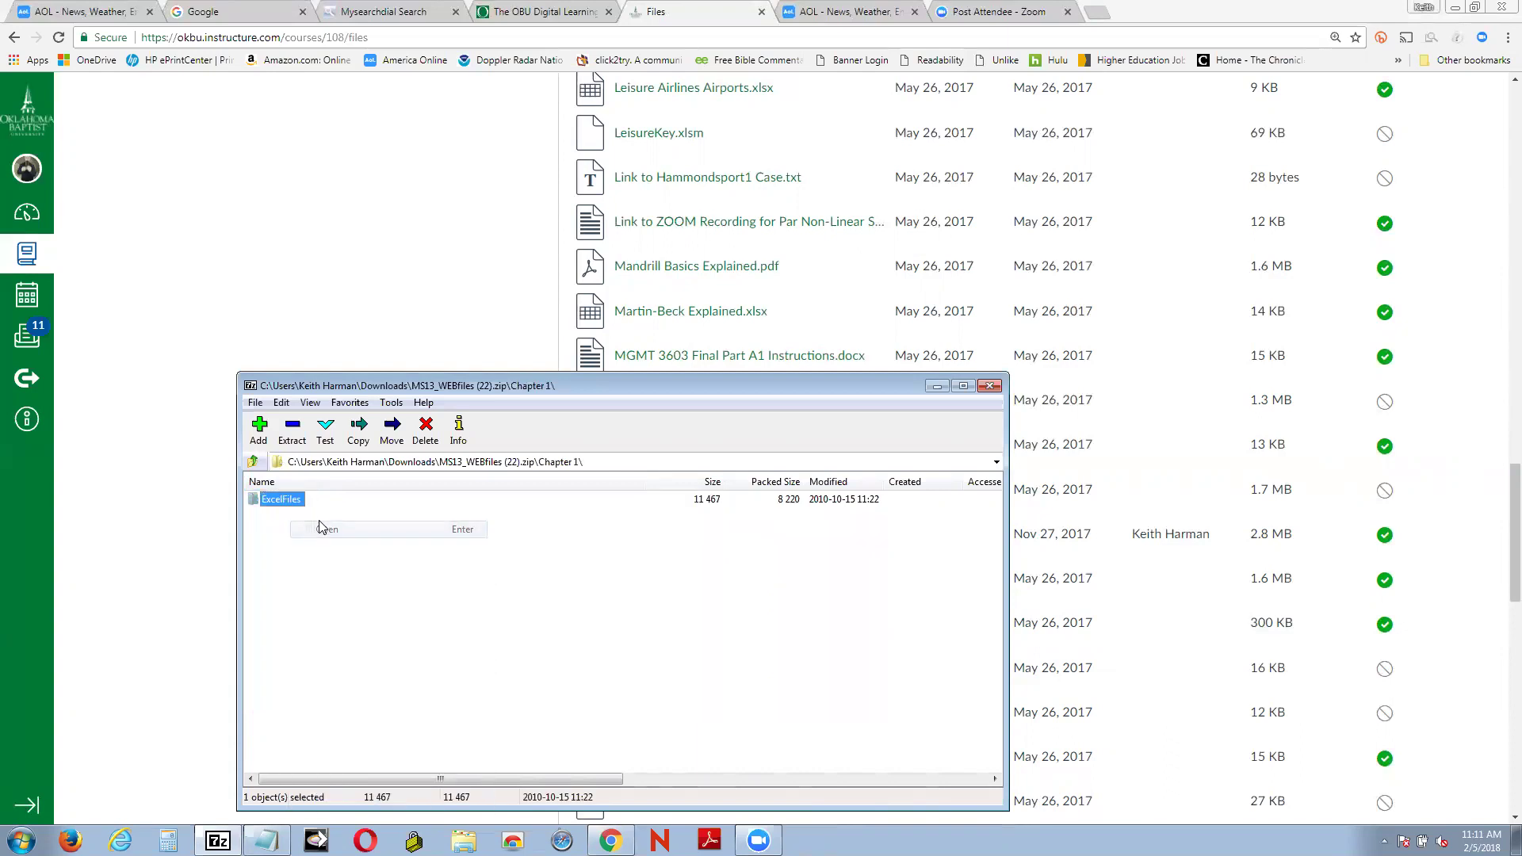
right_click(289, 502)
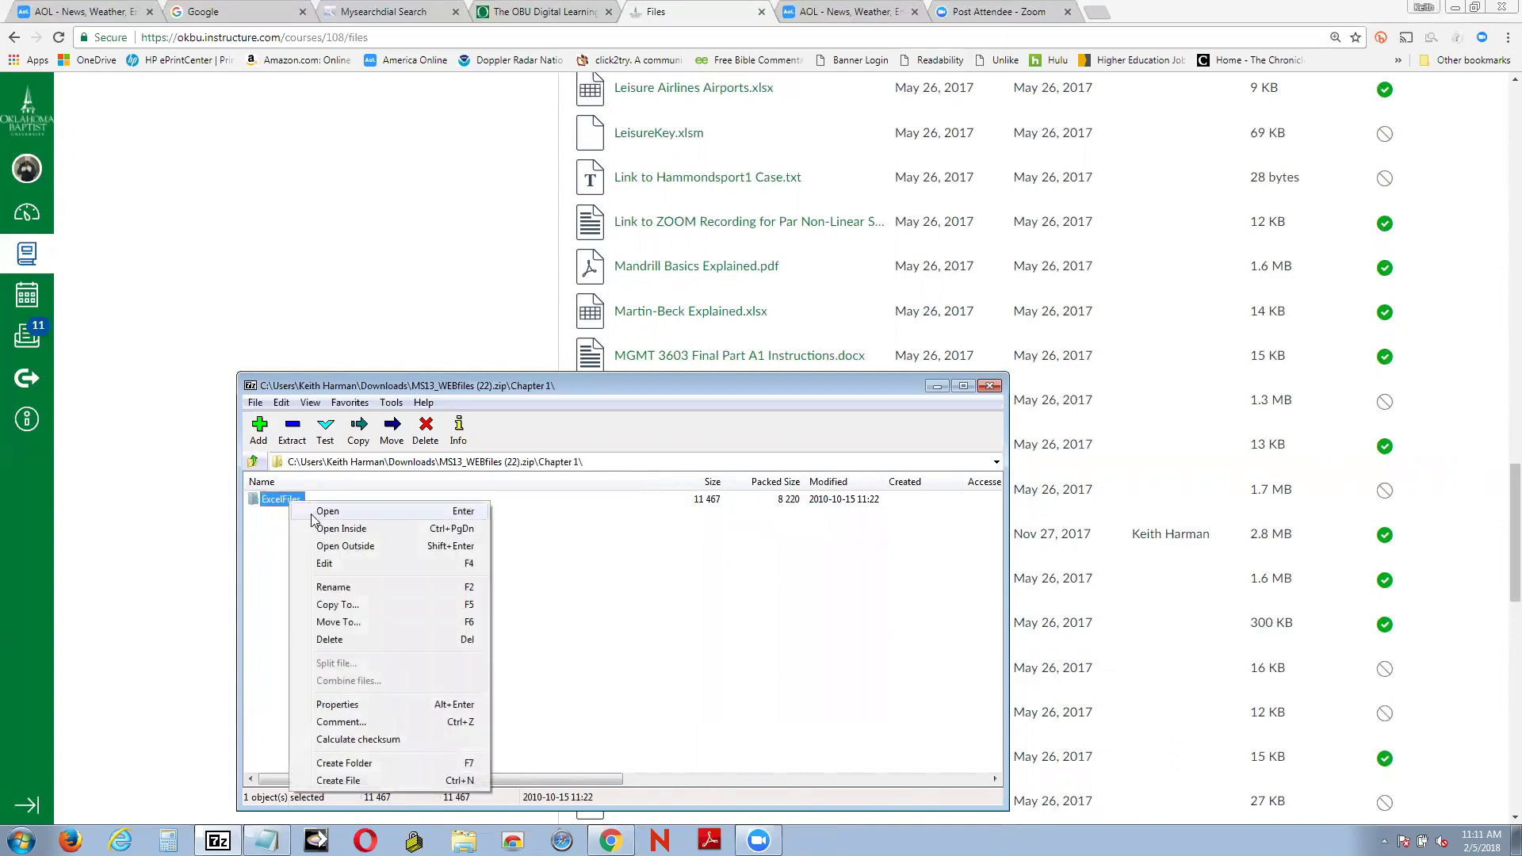
left_click(311, 517)
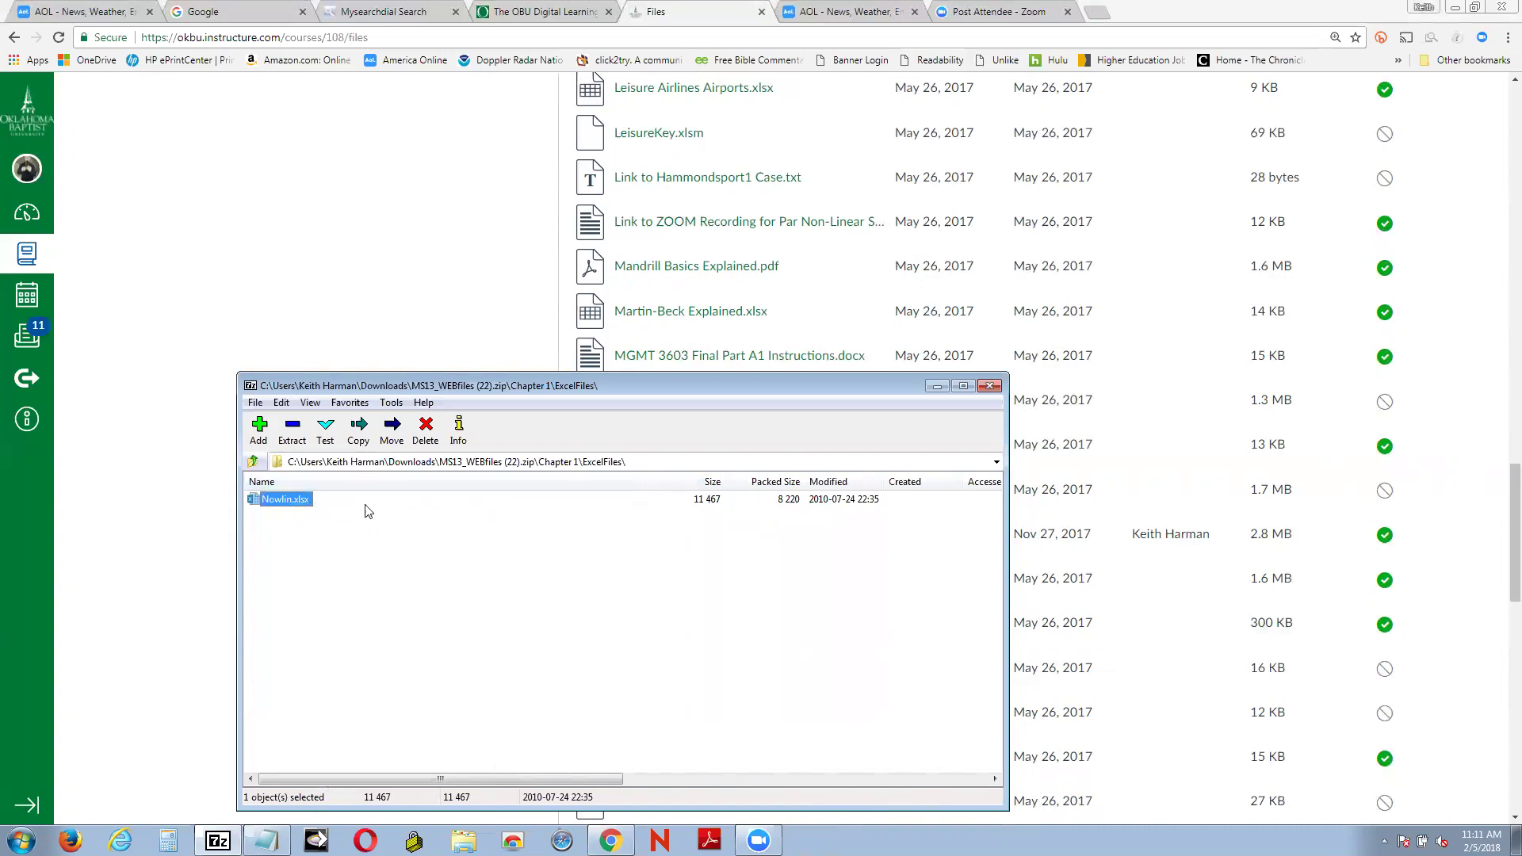
right_click(298, 500)
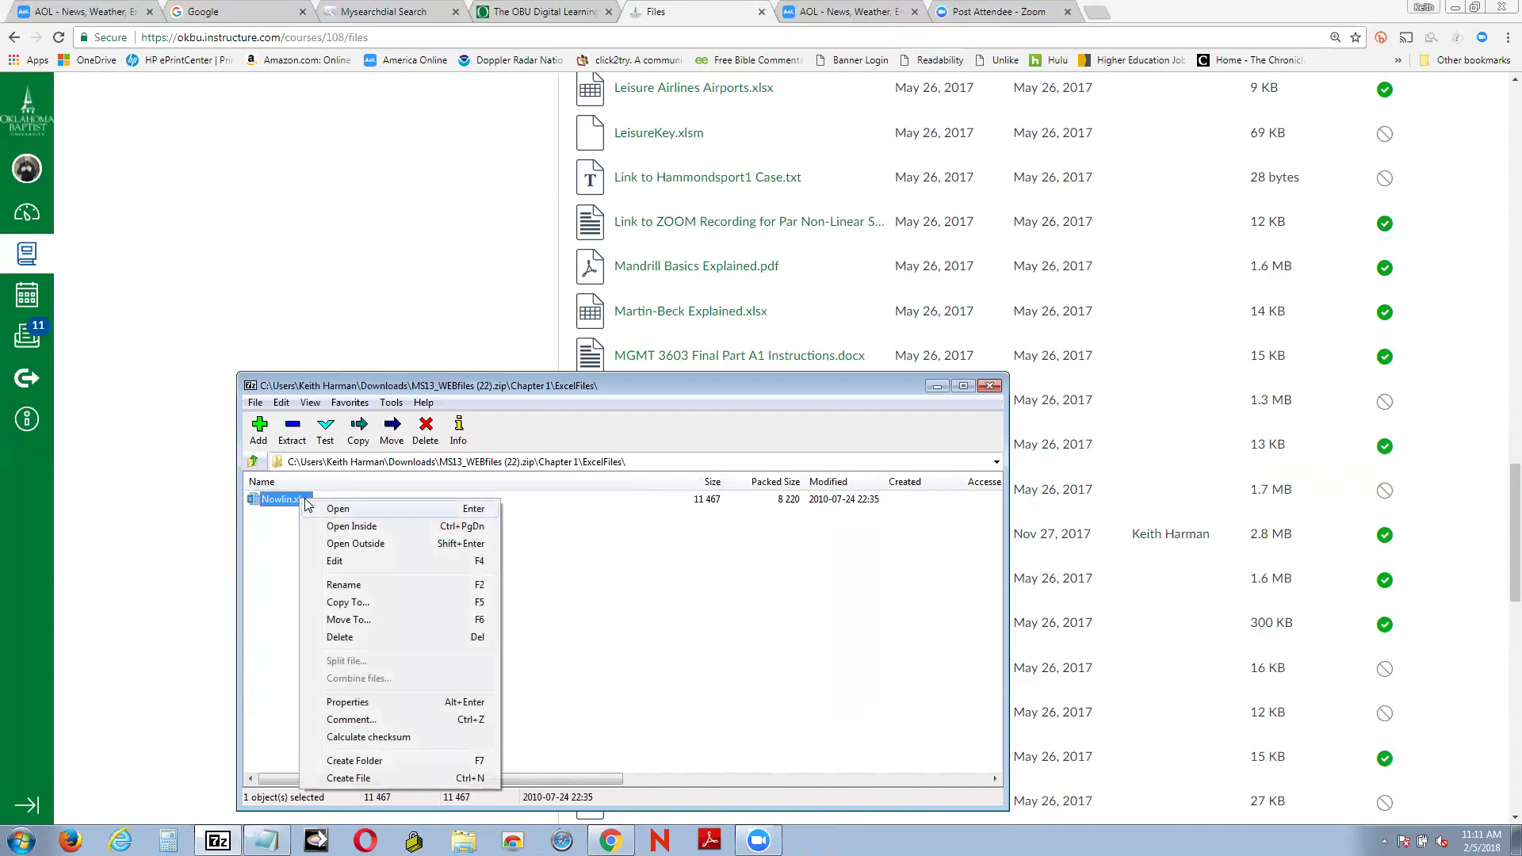
left_click(338, 517)
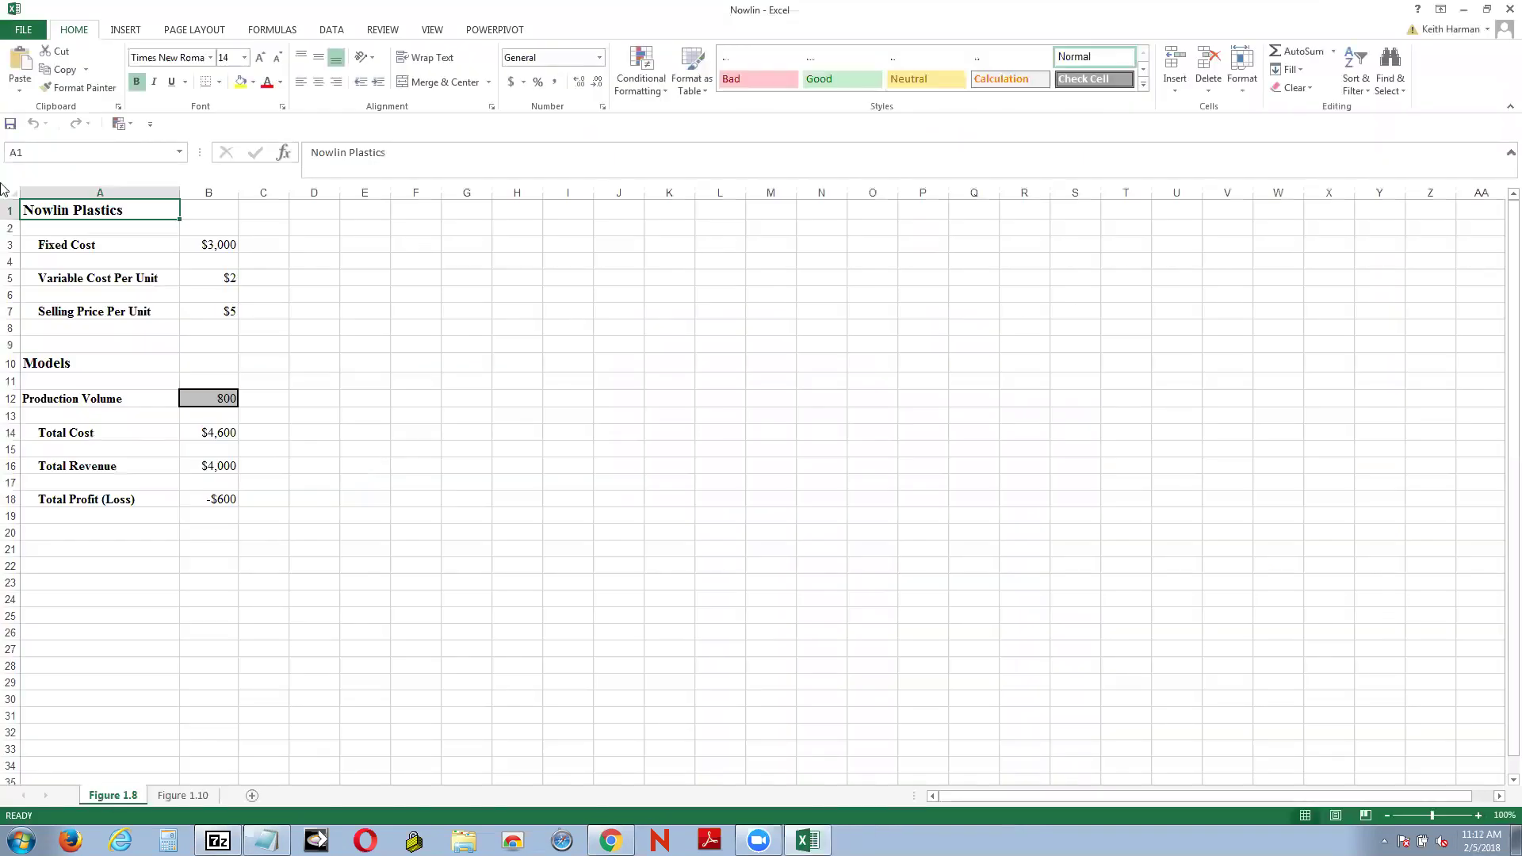
Save a copy of the workbook to the Desktop as an Excel Workbook, appending the student's surname to the file name Nowlin.
left_click(26, 30)
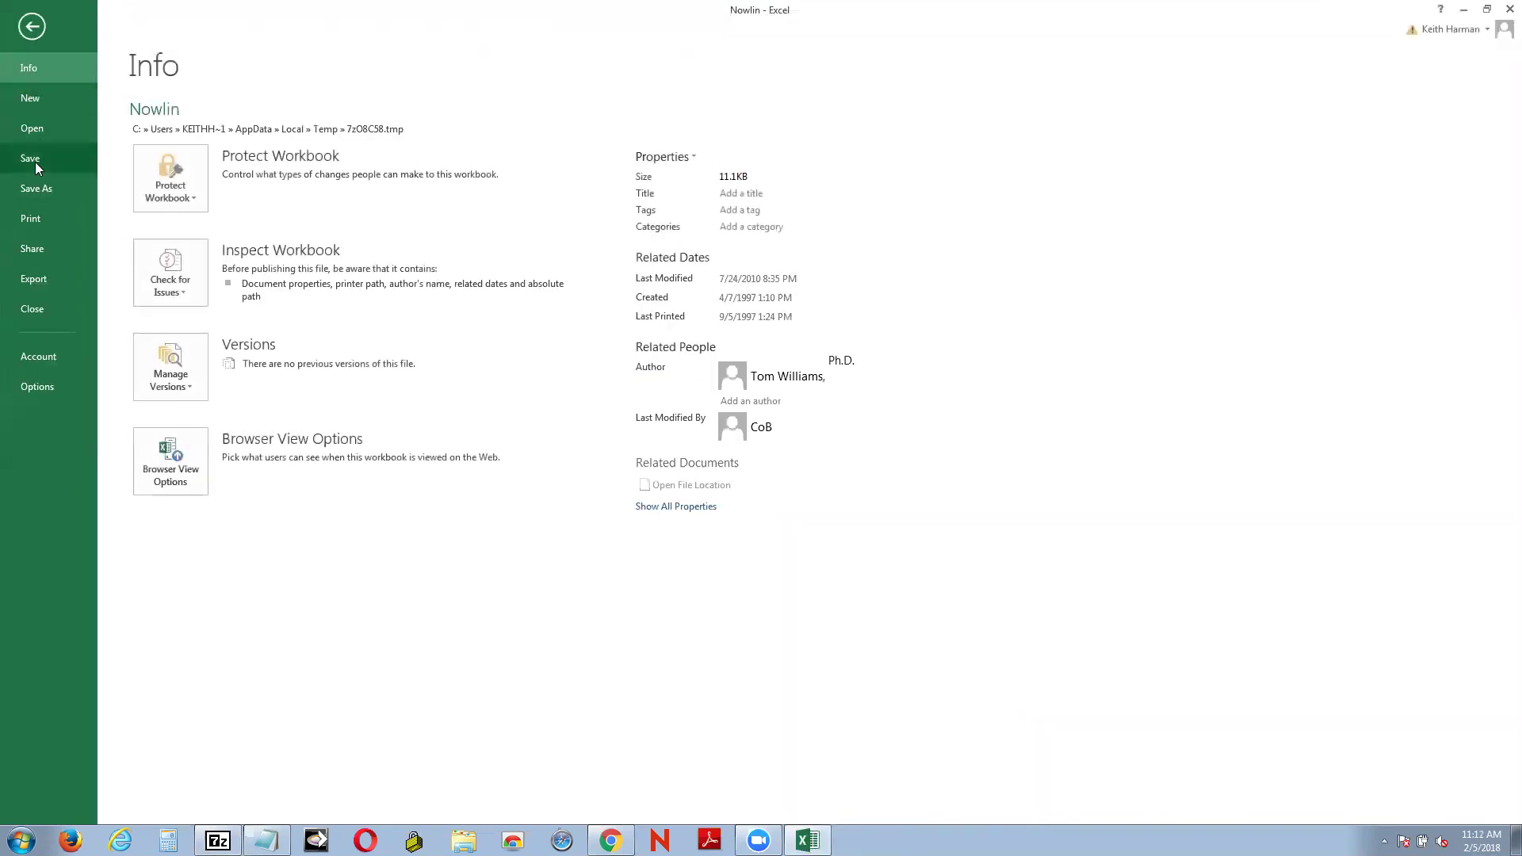
left_click(39, 189)
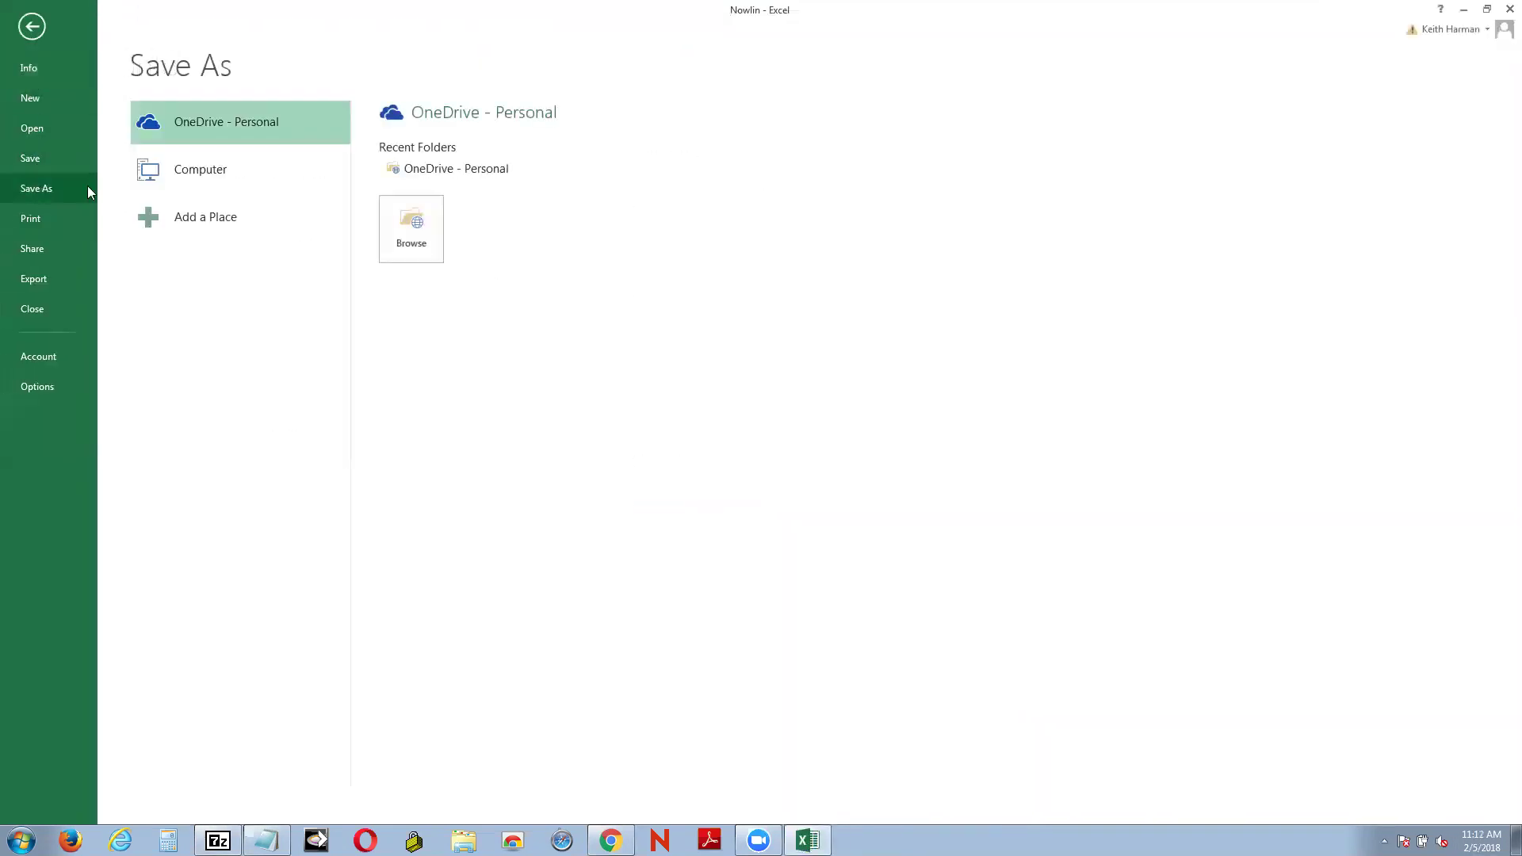
left_click(200, 168)
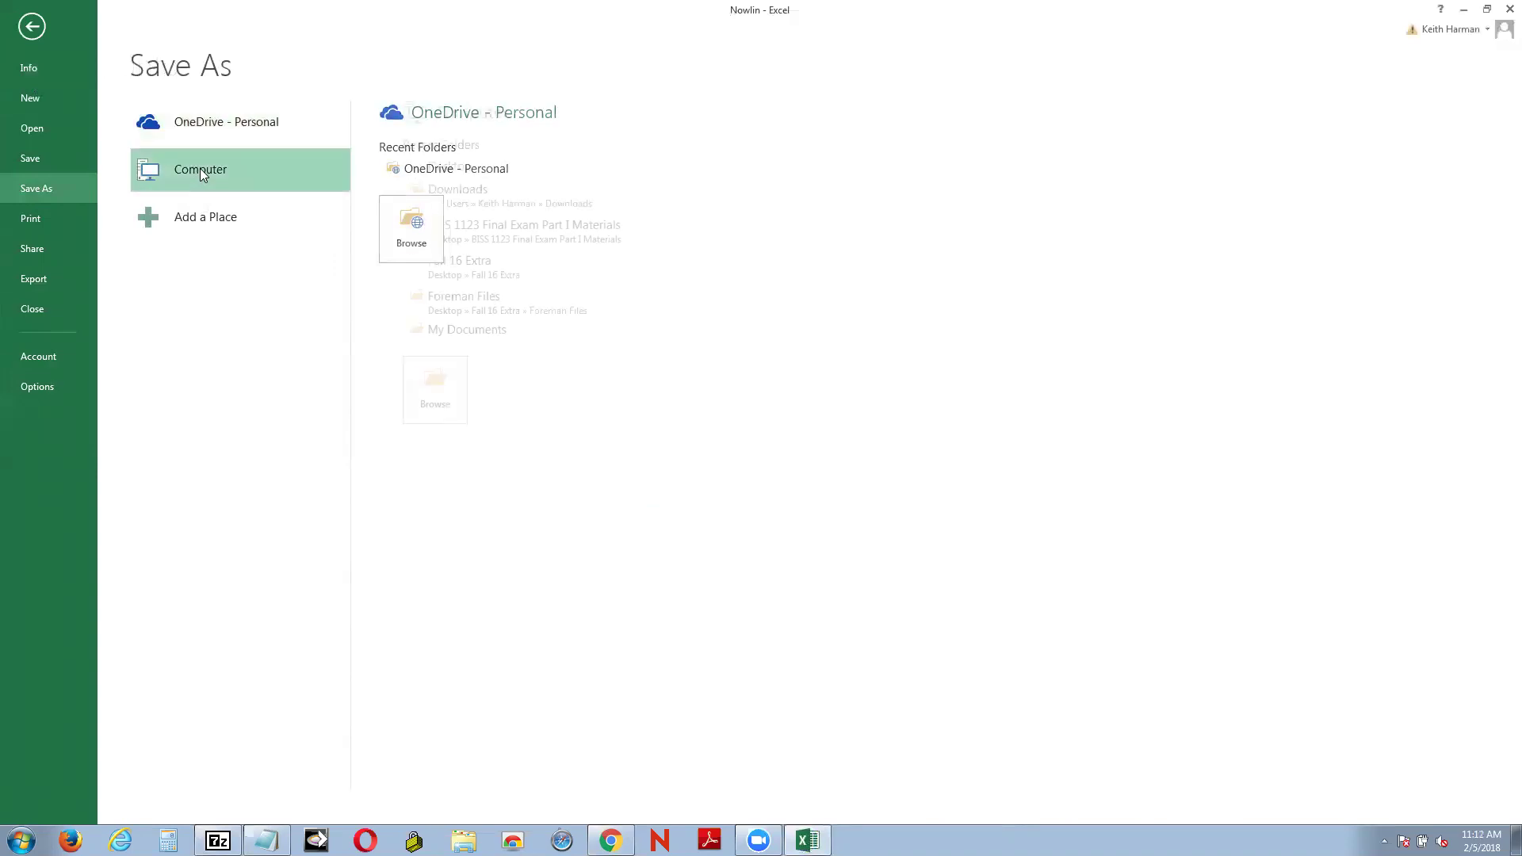
left_click(407, 379)
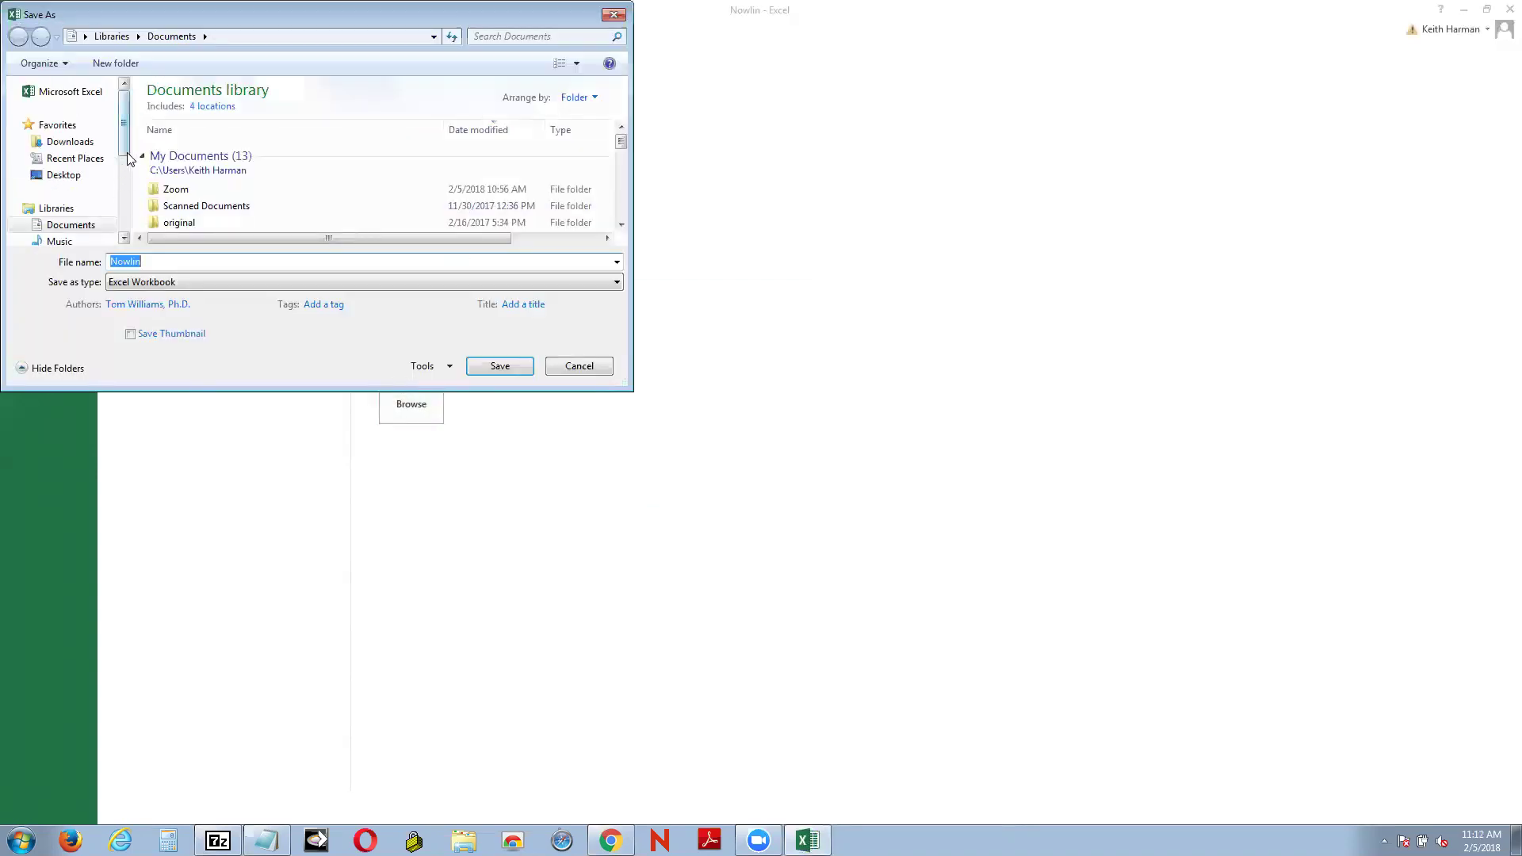
left_click(60, 177)
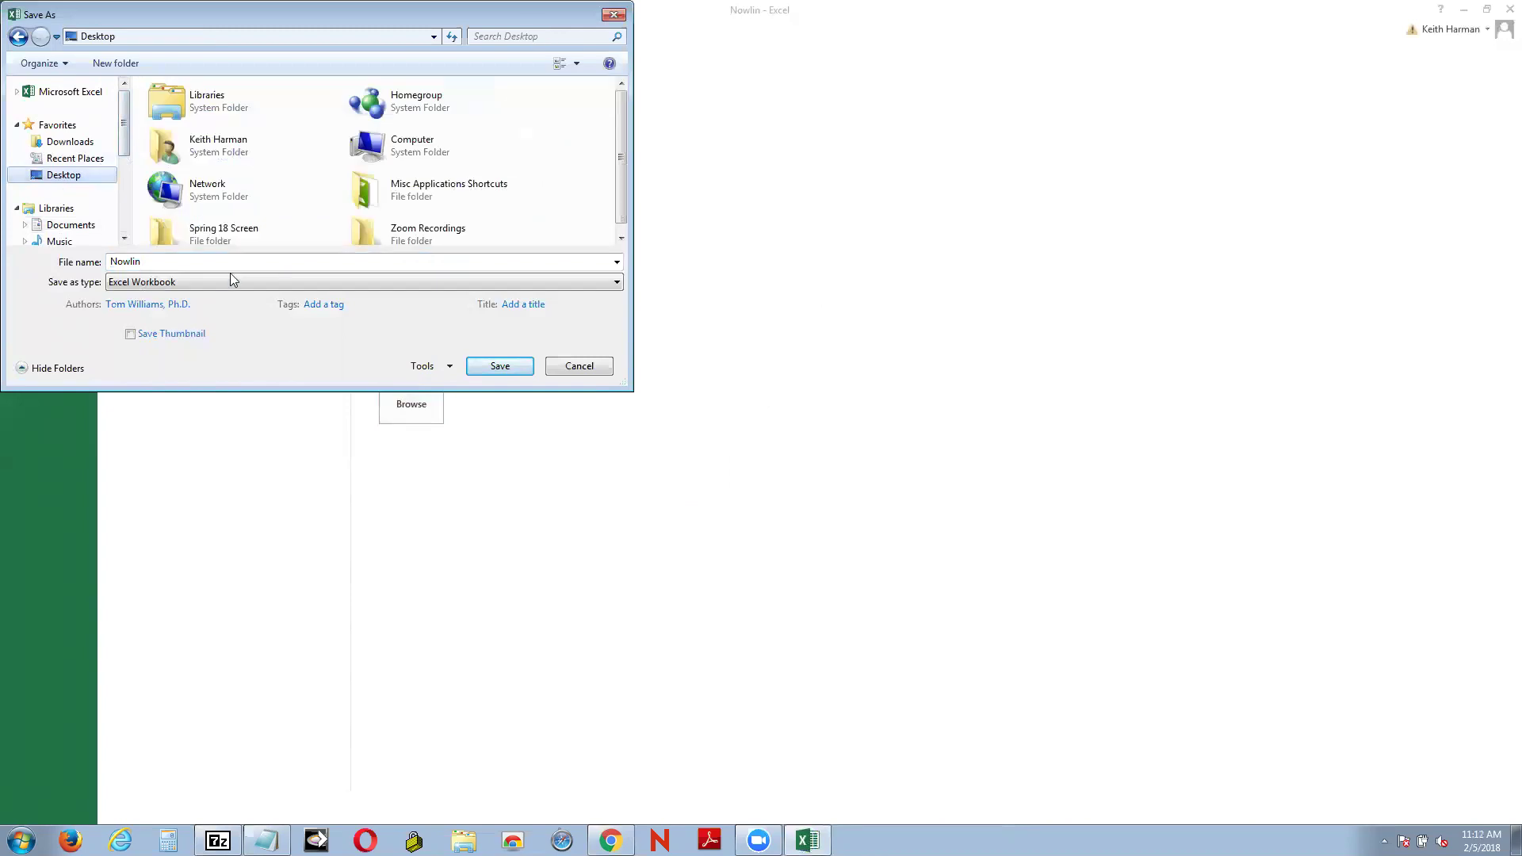
left_click(179, 265)
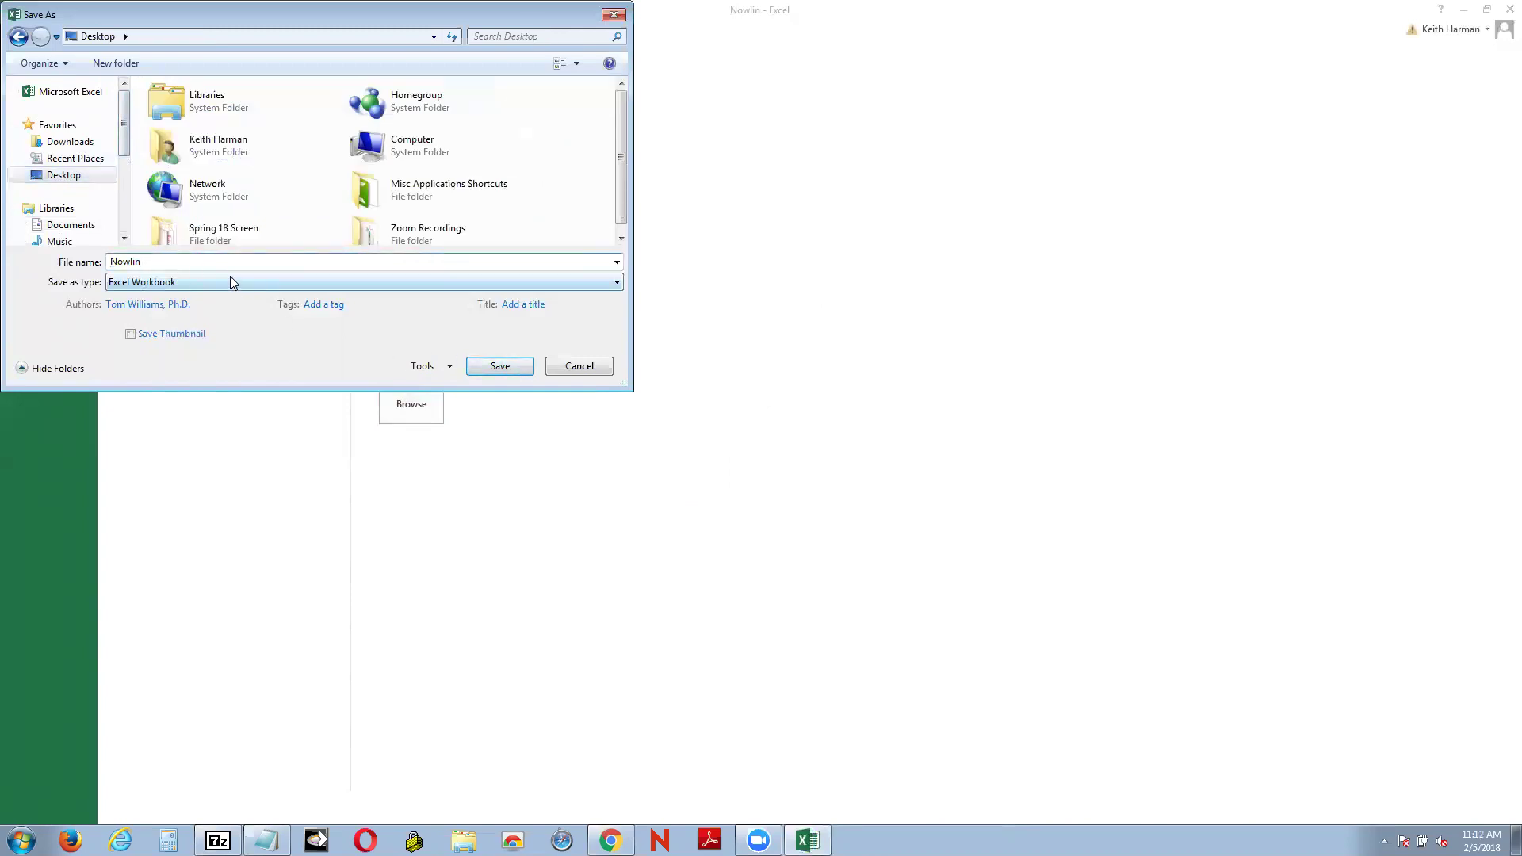
type("Harn")
type("man")
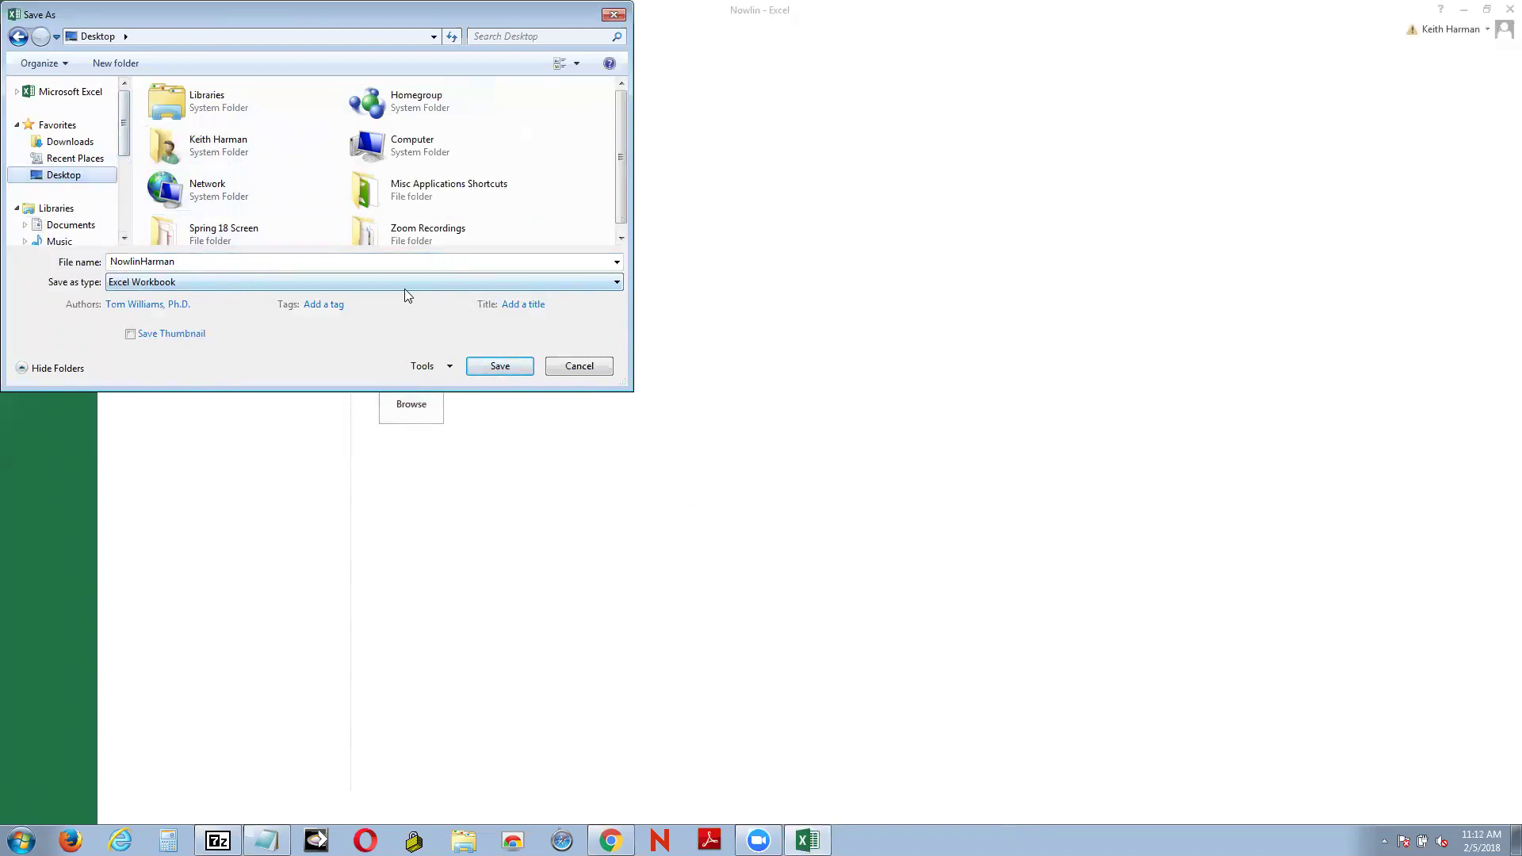
left_click(501, 369)
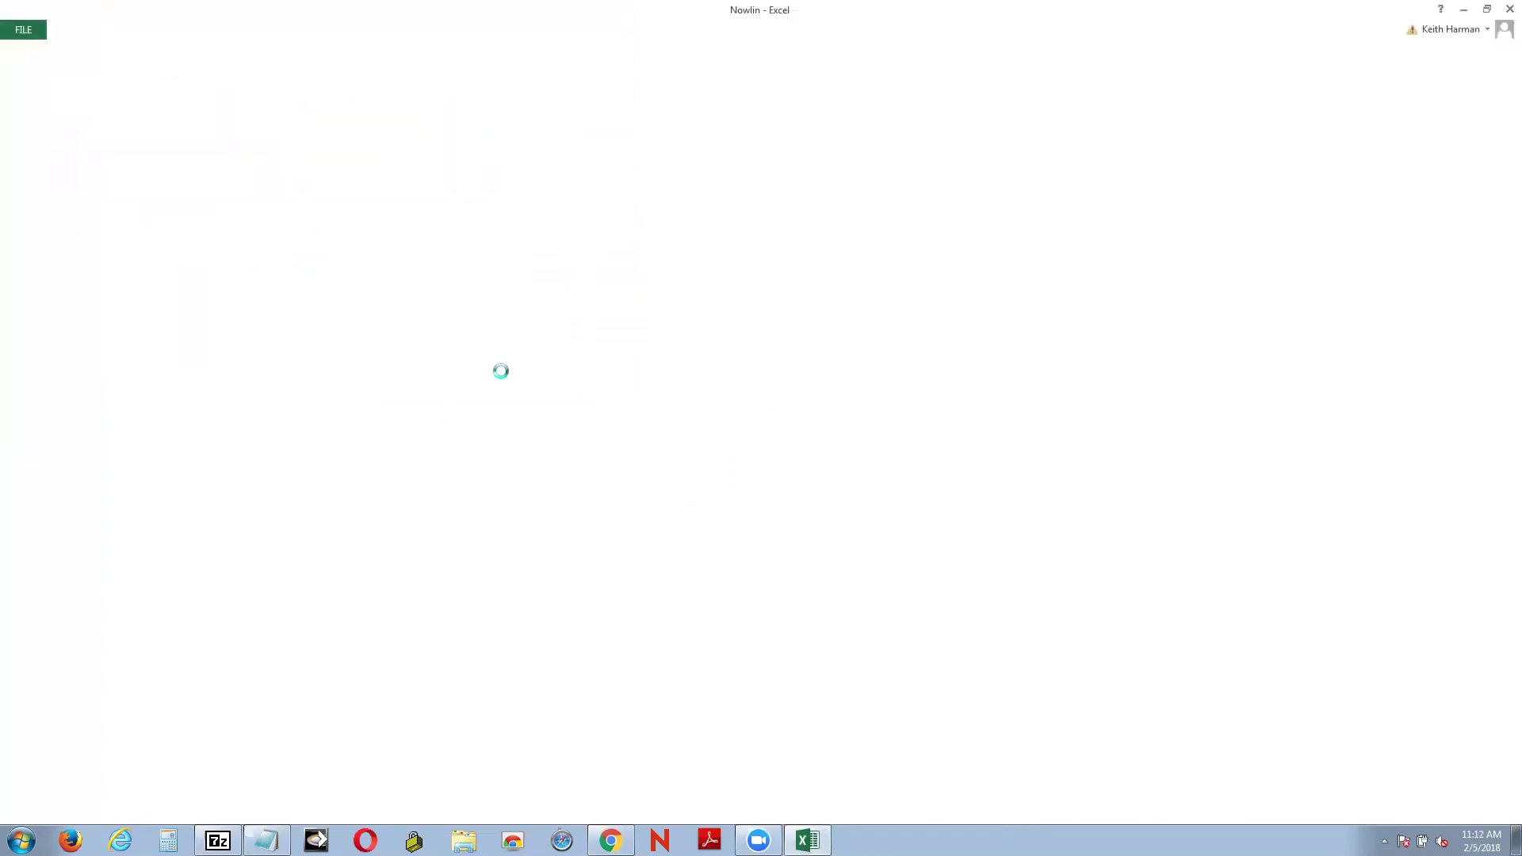
Bring up the Notepad assignment instructions and place the window over the empty columns, clear of the Nowlin Plastics data.
left_click(585, 323)
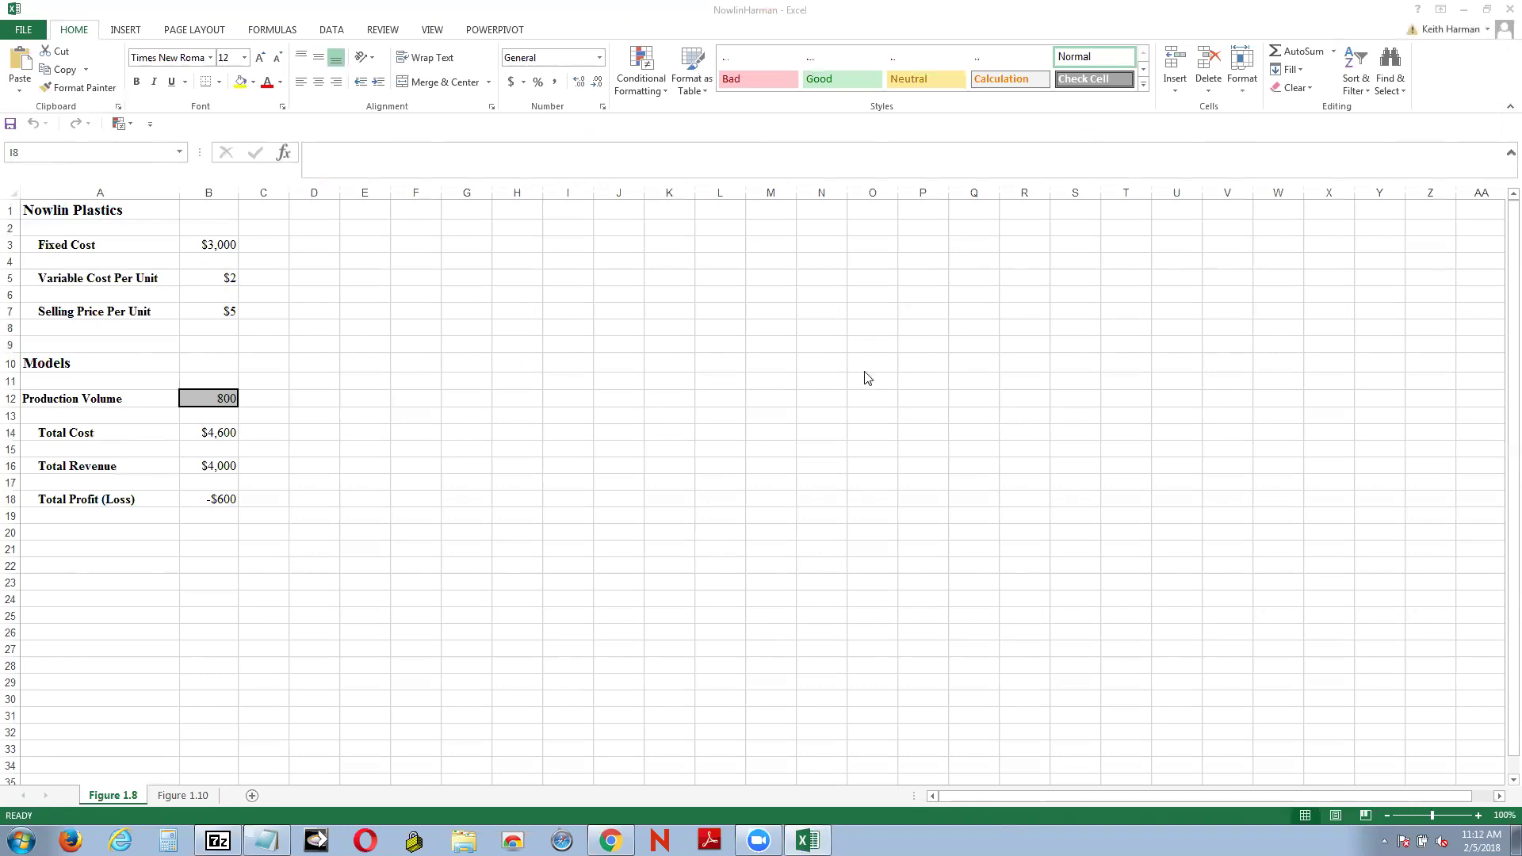
left_click(266, 840)
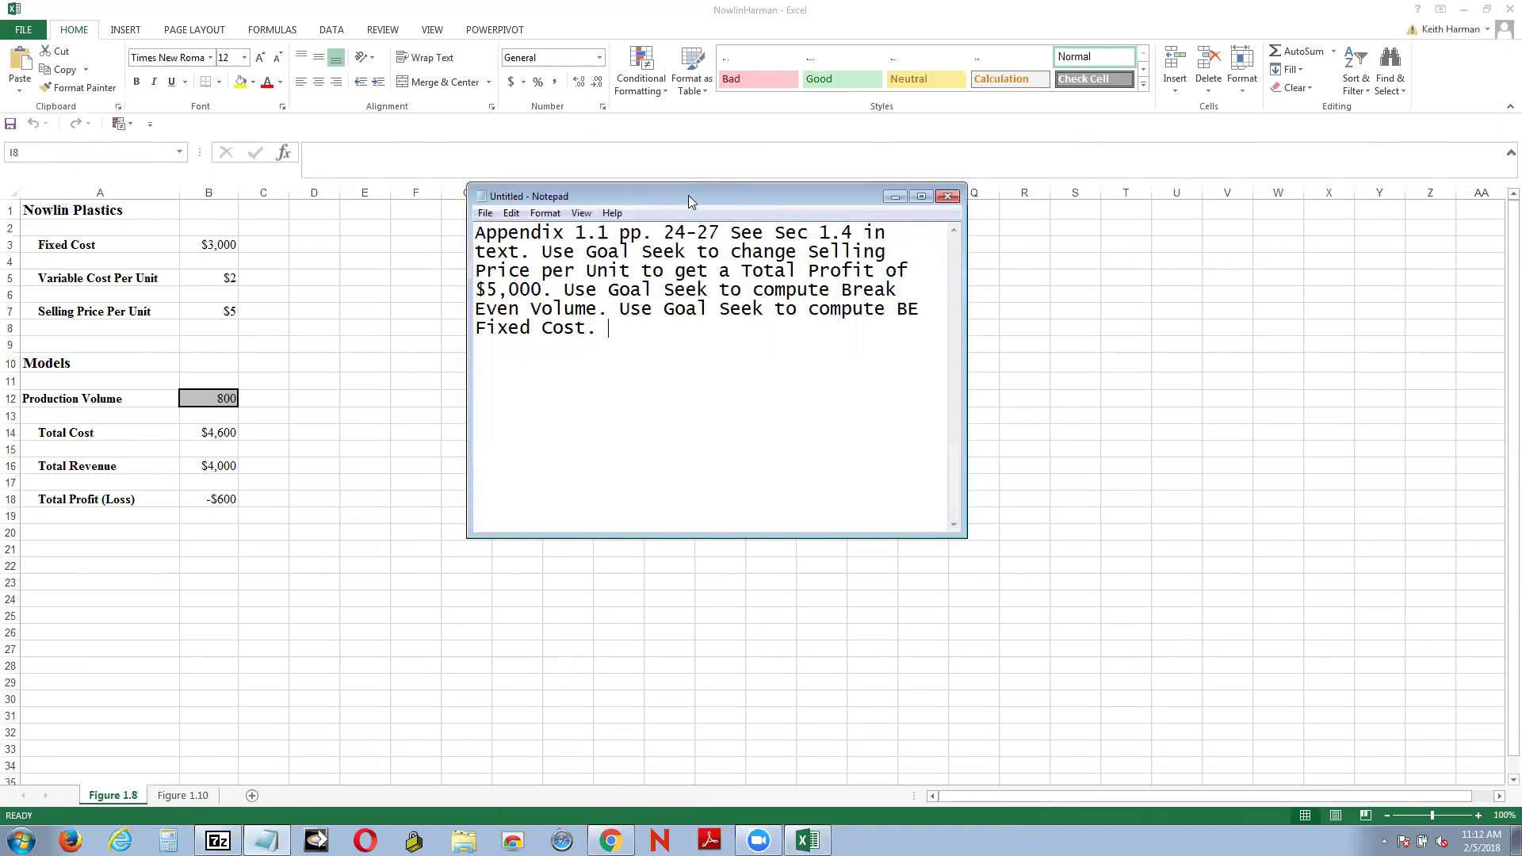
left_click_drag(689, 195, 950, 305)
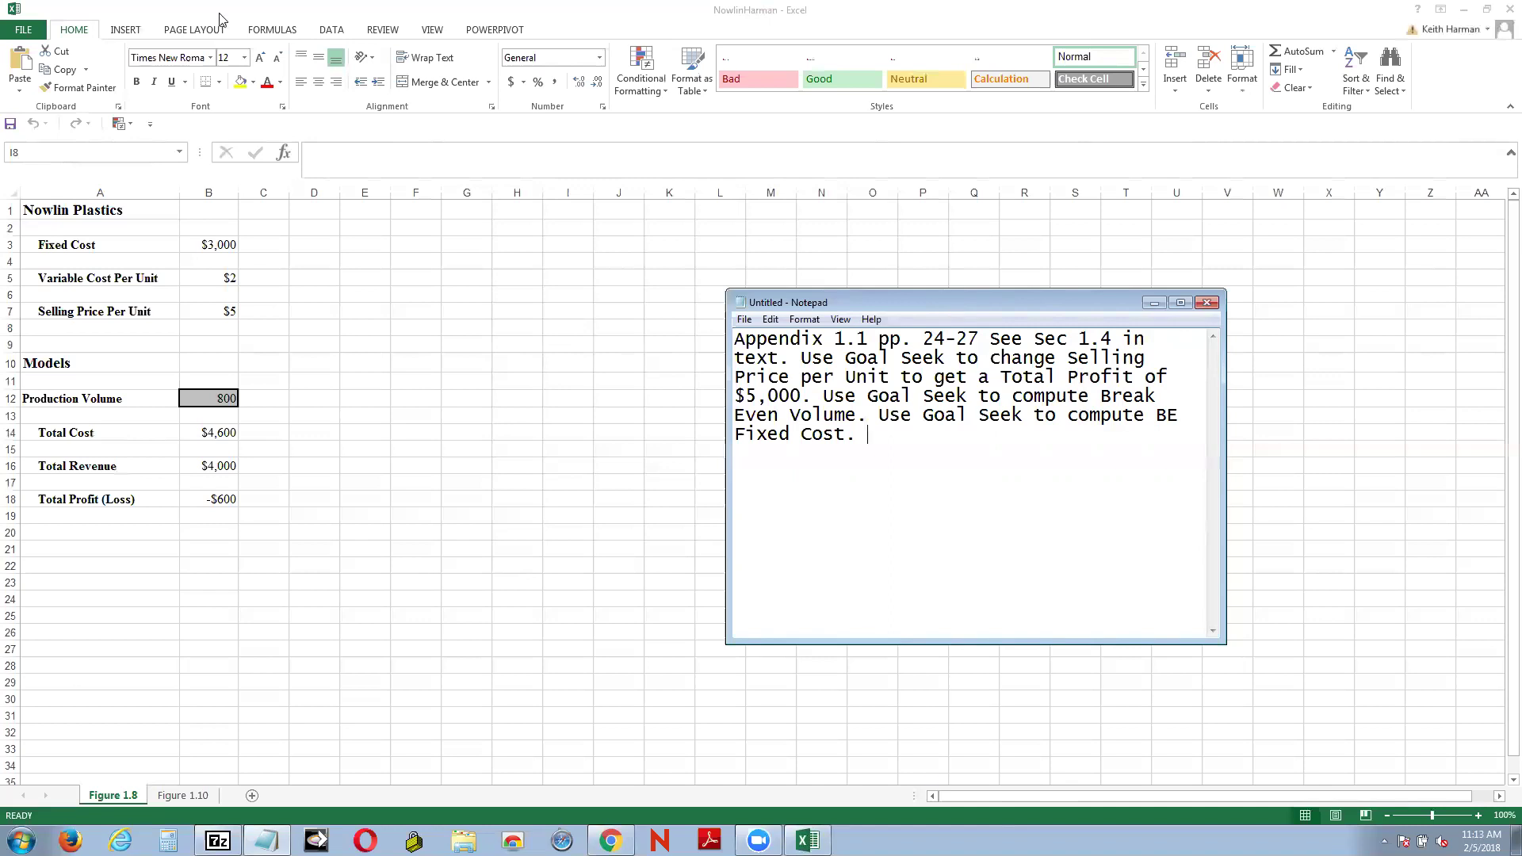
Select the entire text of the assignment instructions in Notepad and return to the worksheet.
left_click(333, 32)
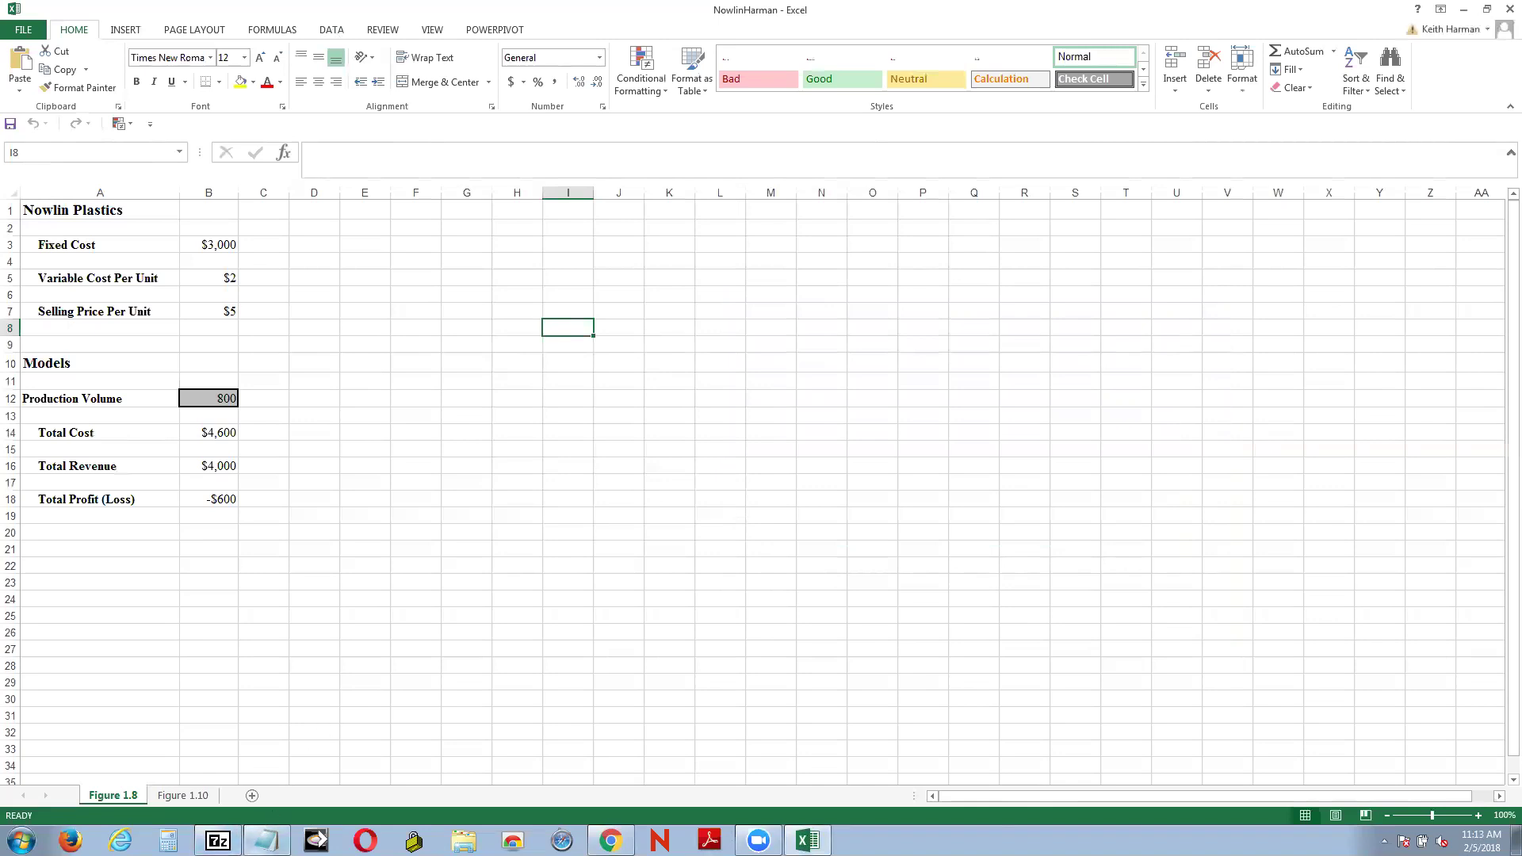
left_click(266, 841)
left_click_drag(737, 348, 1148, 426)
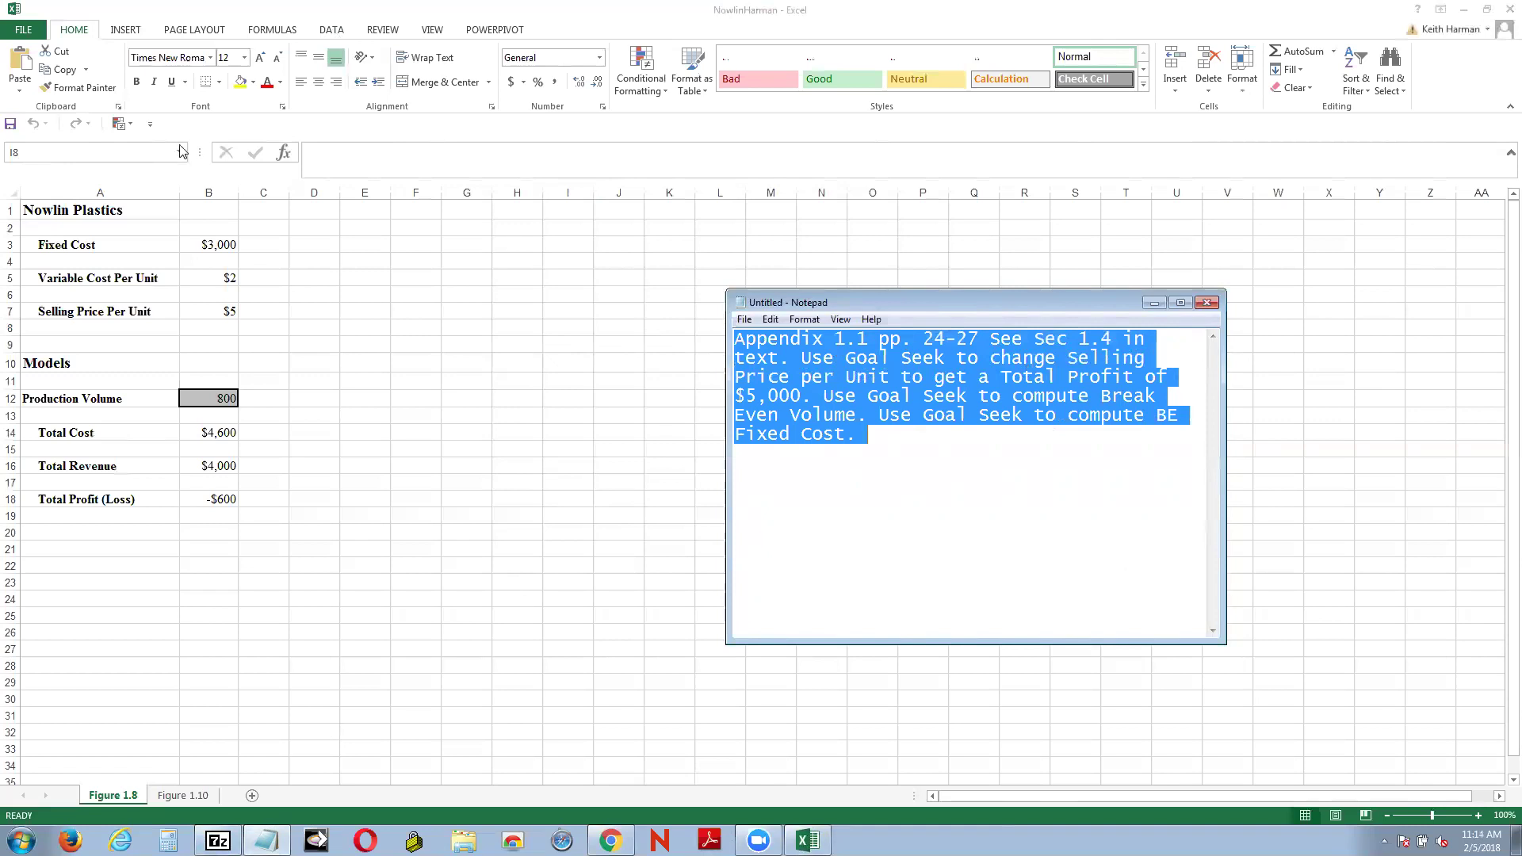
left_click(560, 309)
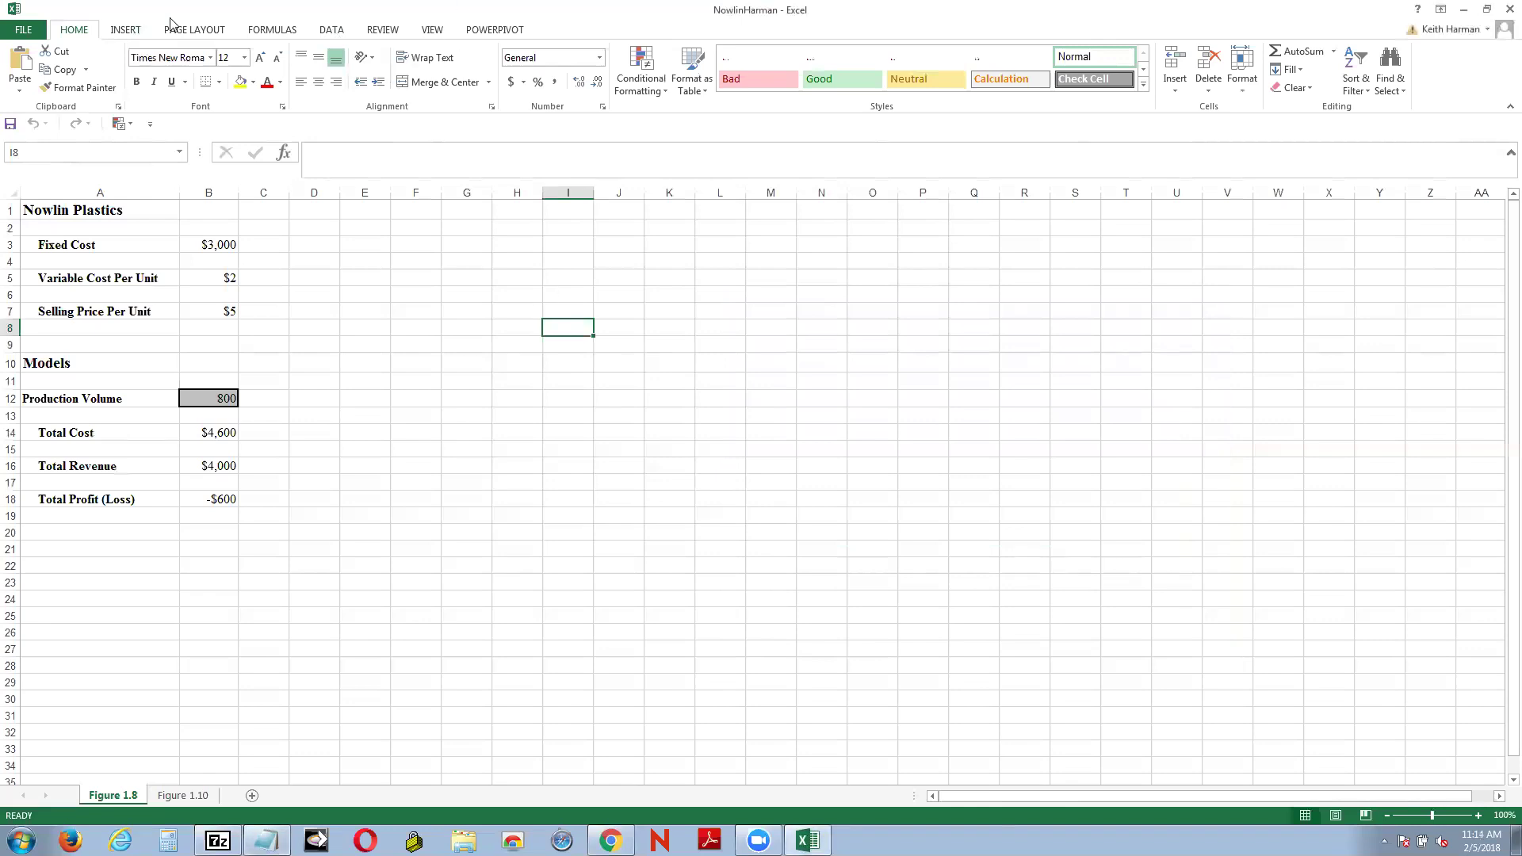
left_click(132, 32)
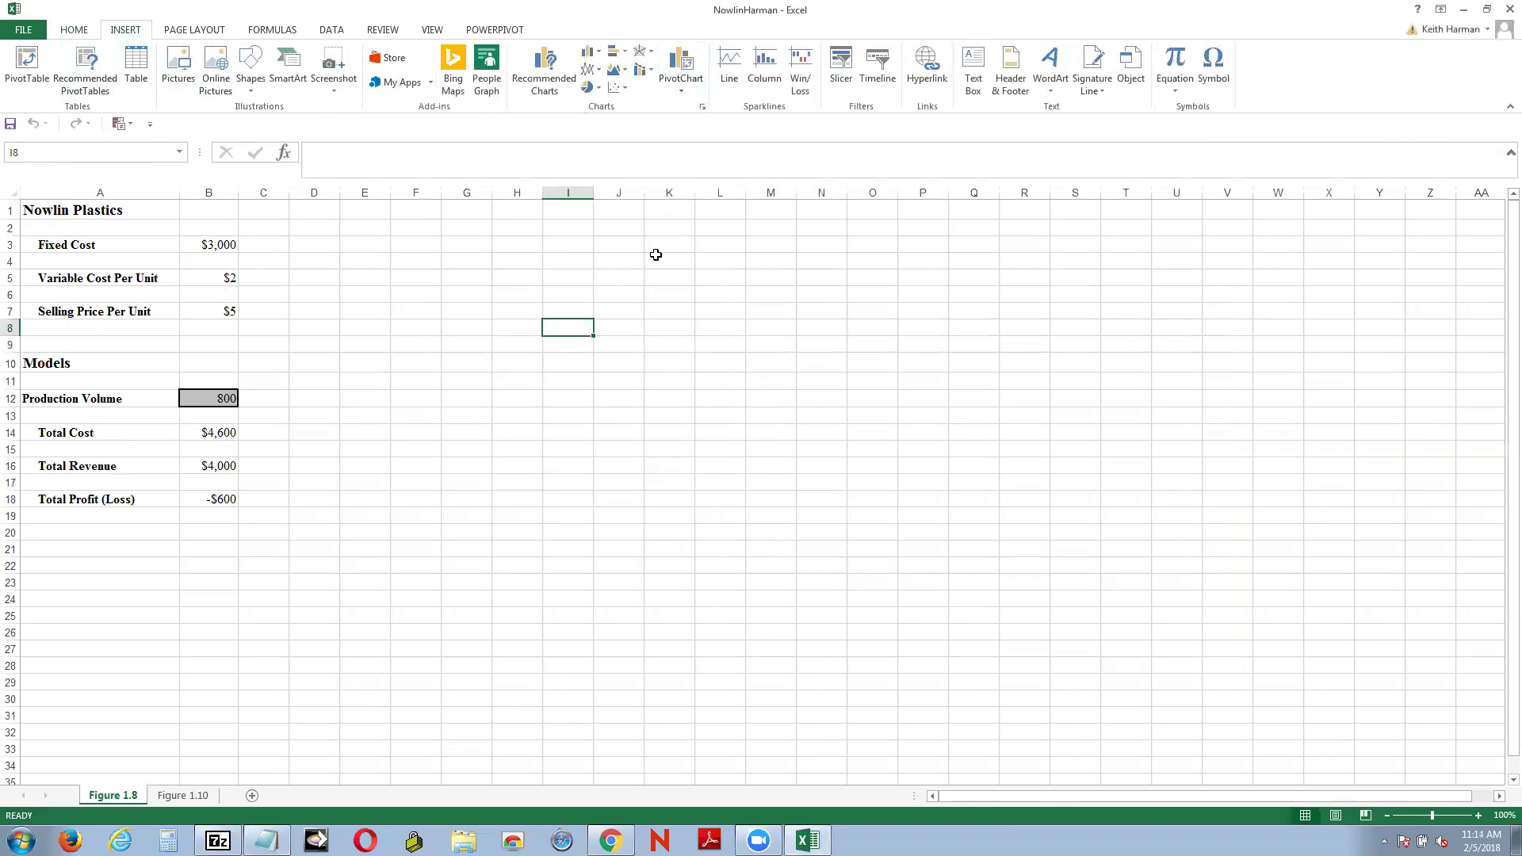
key("ctrl+c")
left_click(668, 264)
key("Escape")
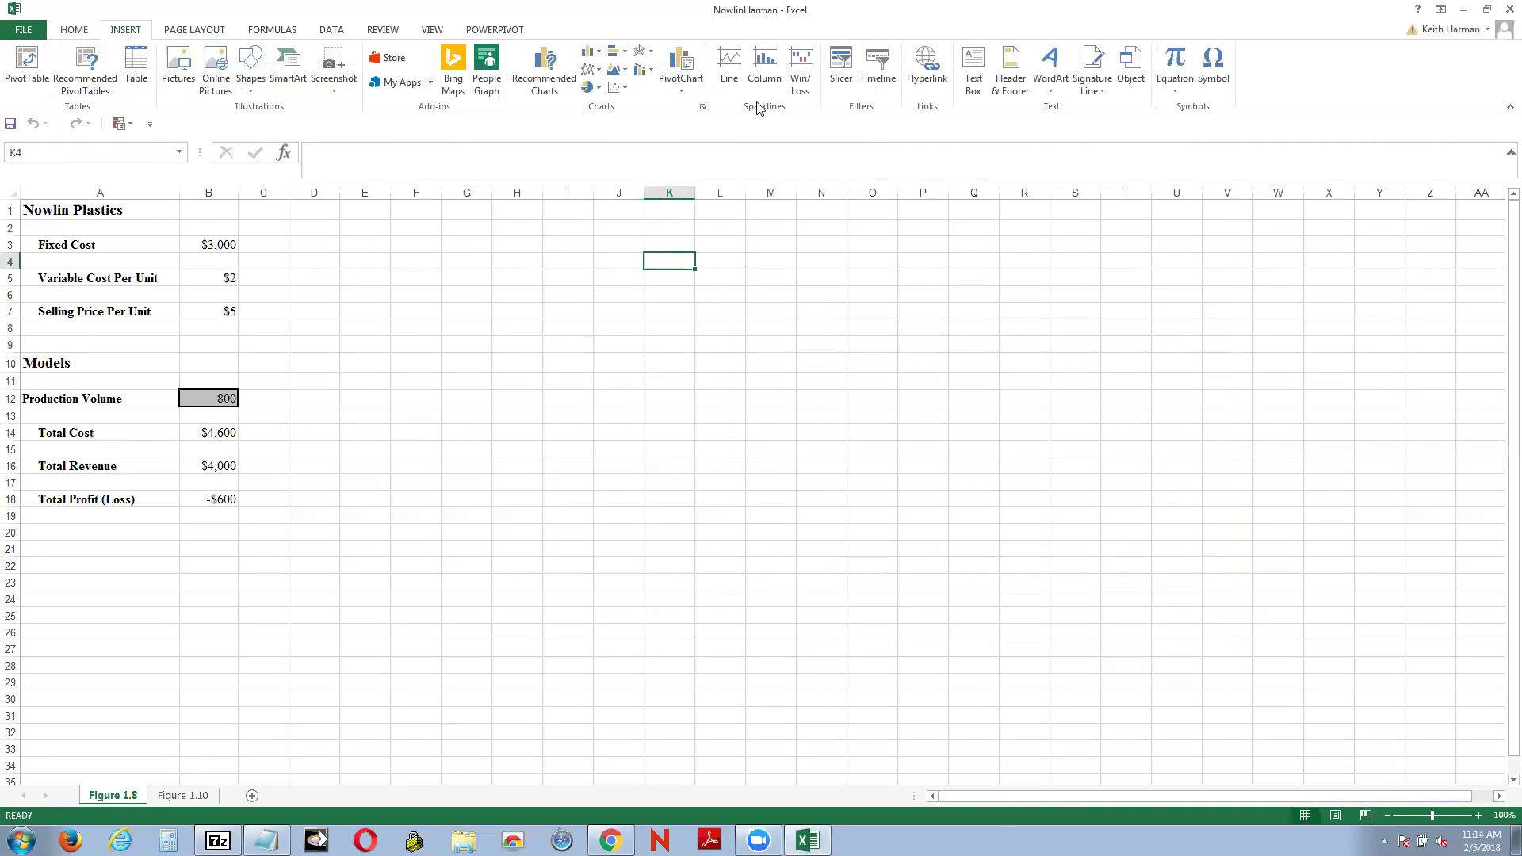
left_click(78, 33)
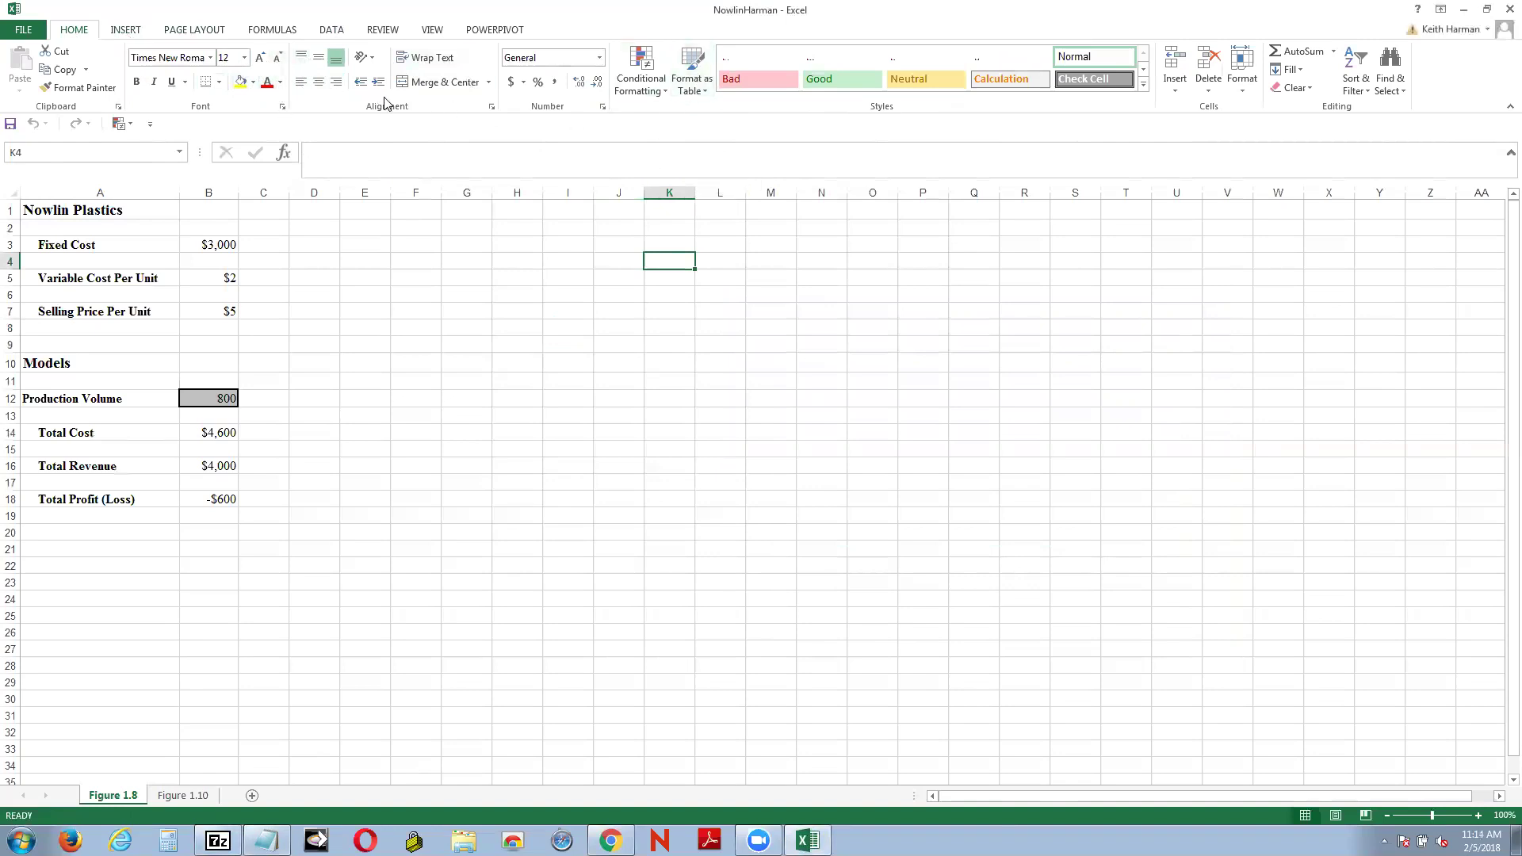
Draw a text box over the empty cells, about M8 to S24, and paste the Notepad assignment instructions into it.
left_click(132, 34)
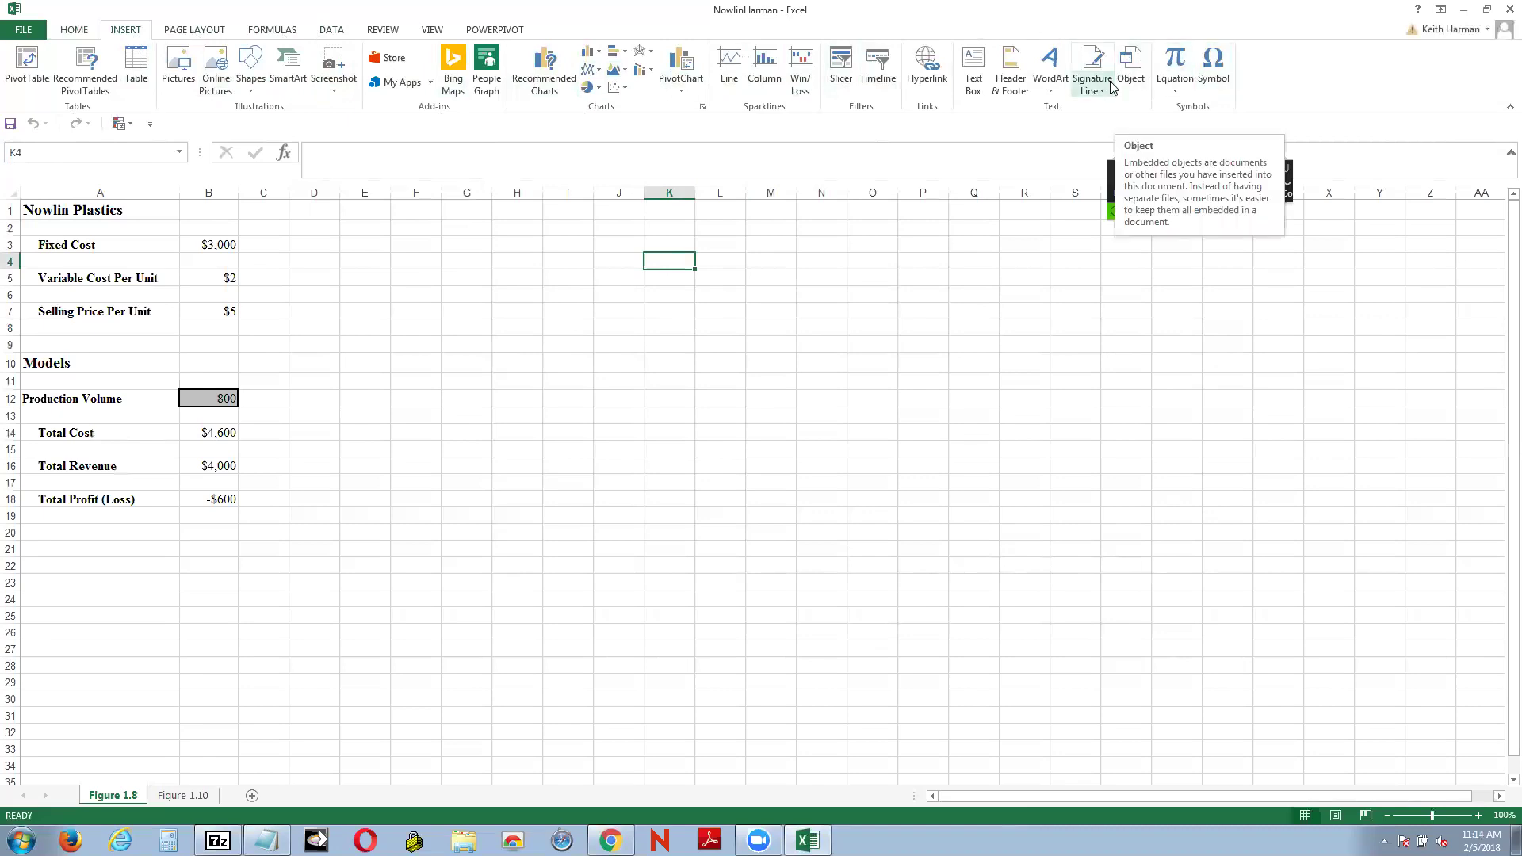
left_click_drag(740, 329, 1102, 605)
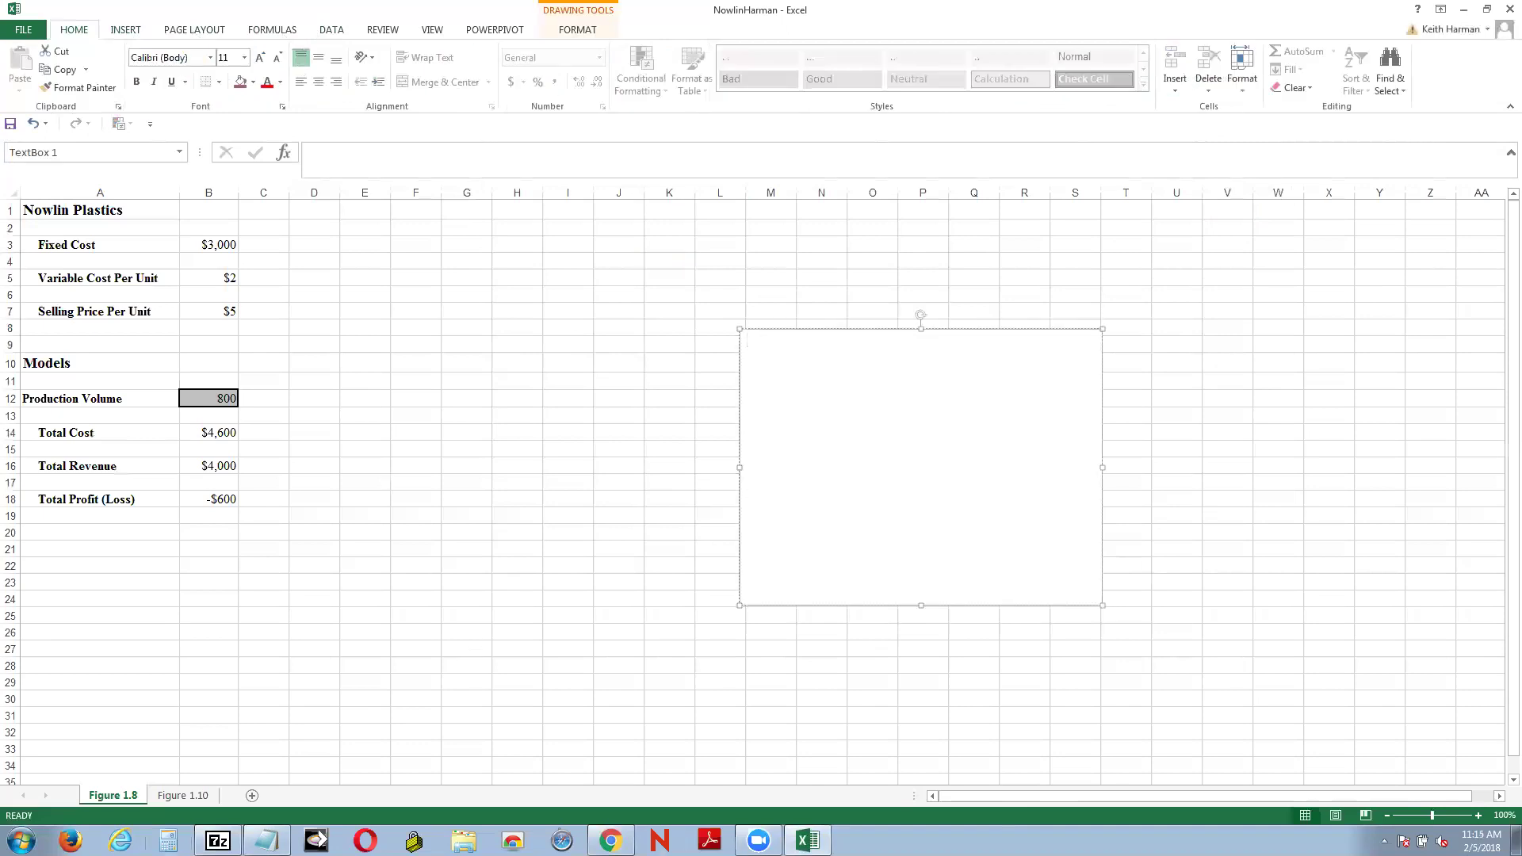
left_click(266, 840)
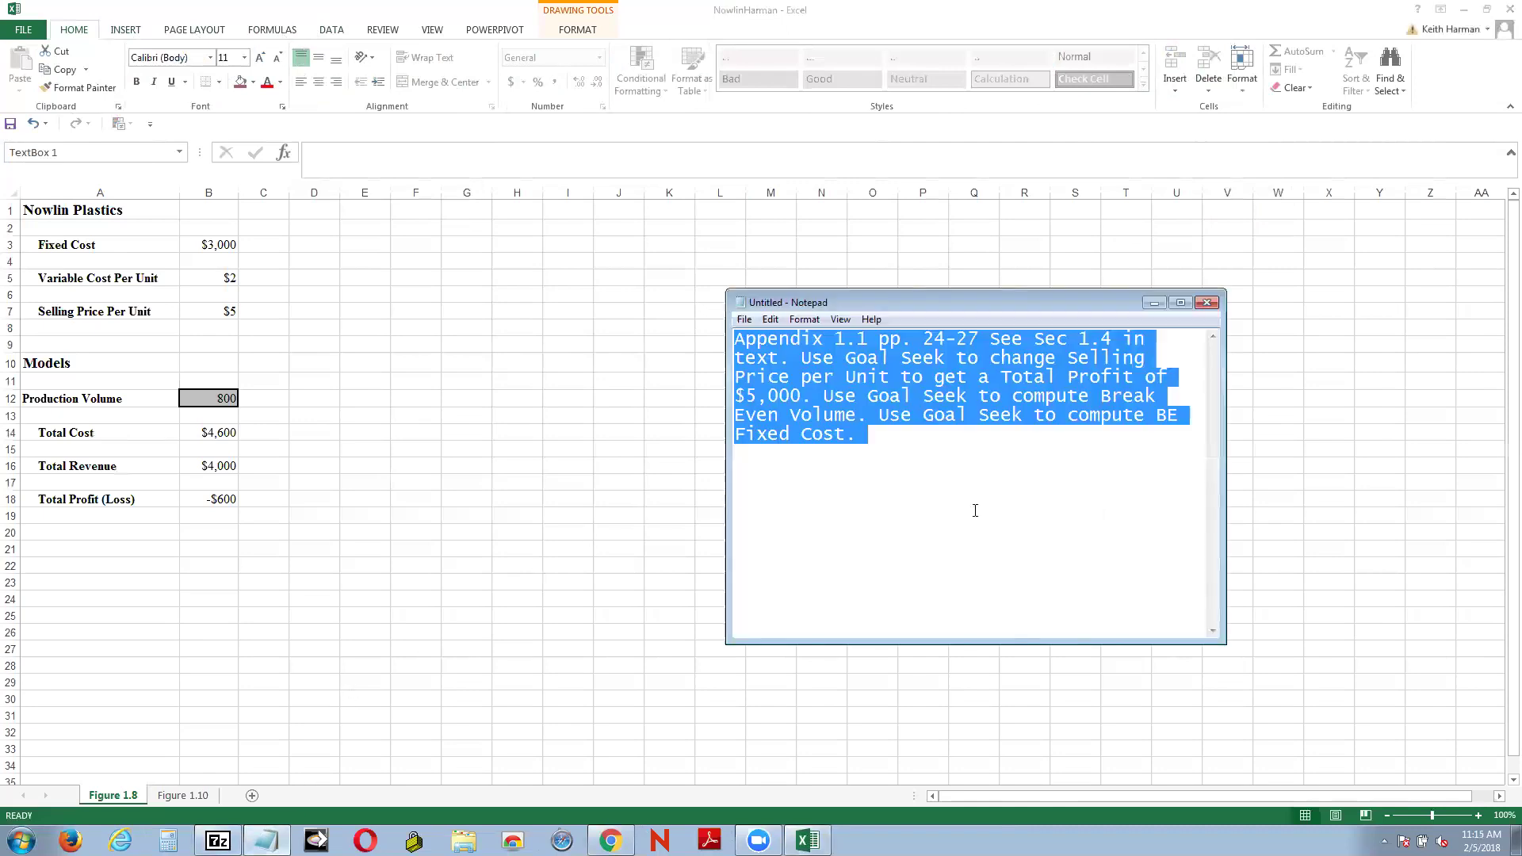
left_click(1158, 306)
key("ctrl+v")
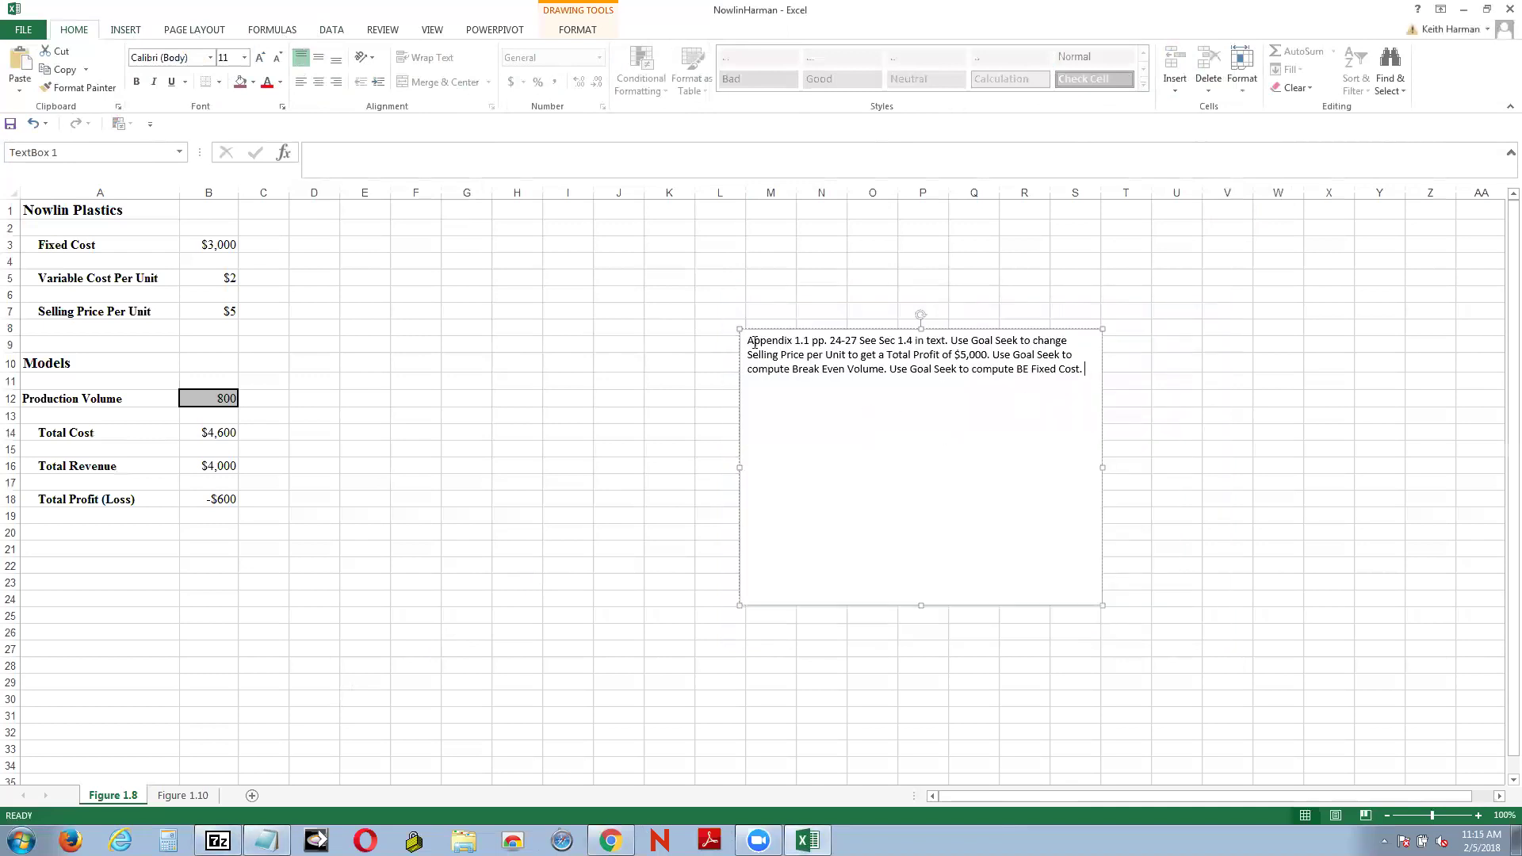
Set the font size of all the instruction text in the text box to 28.
left_click_drag(747, 341, 1085, 392)
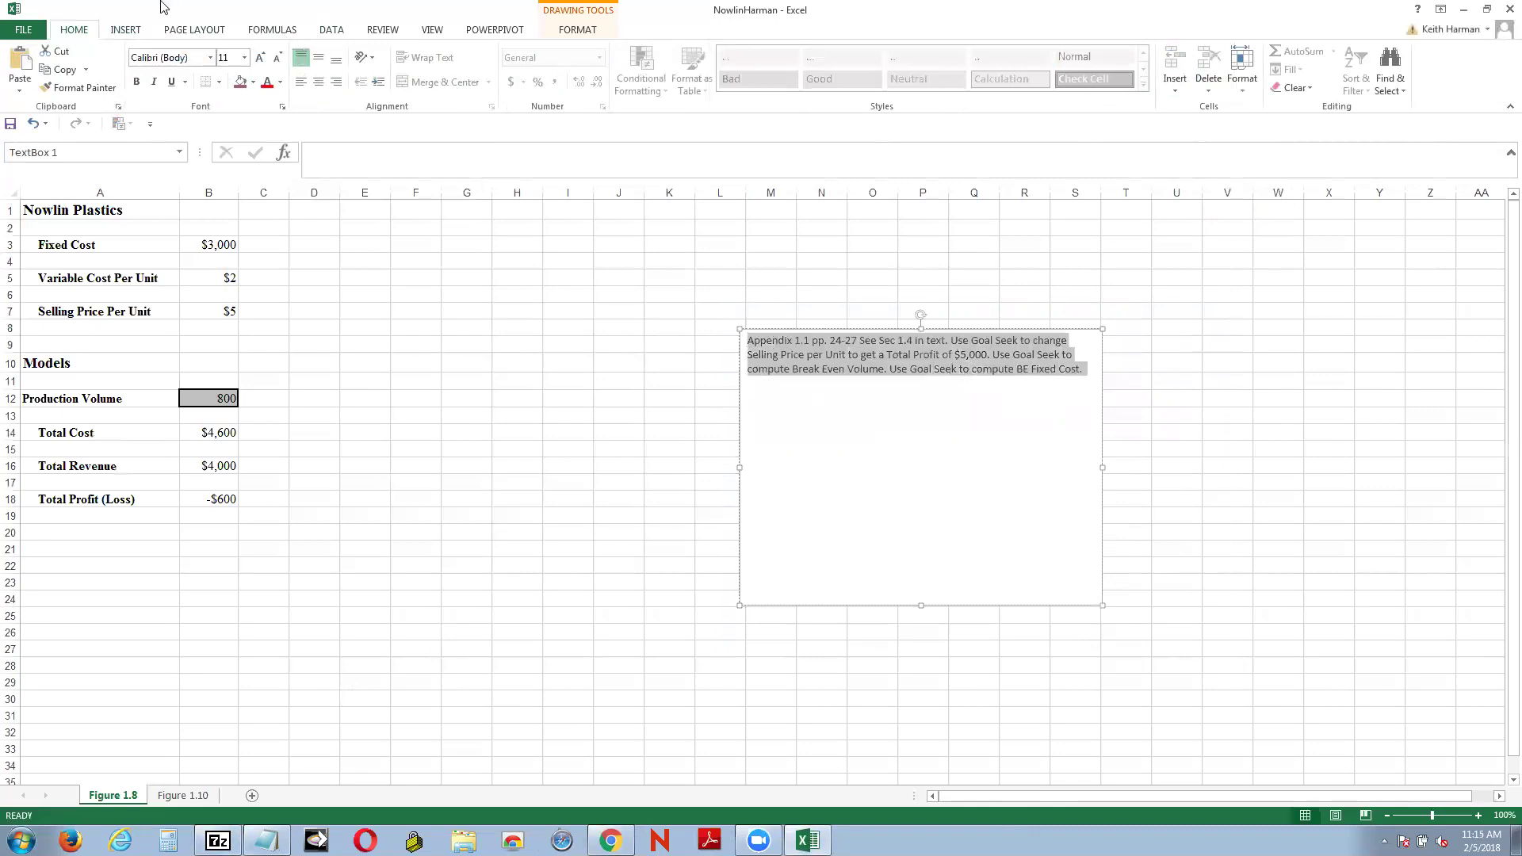
left_click(245, 60)
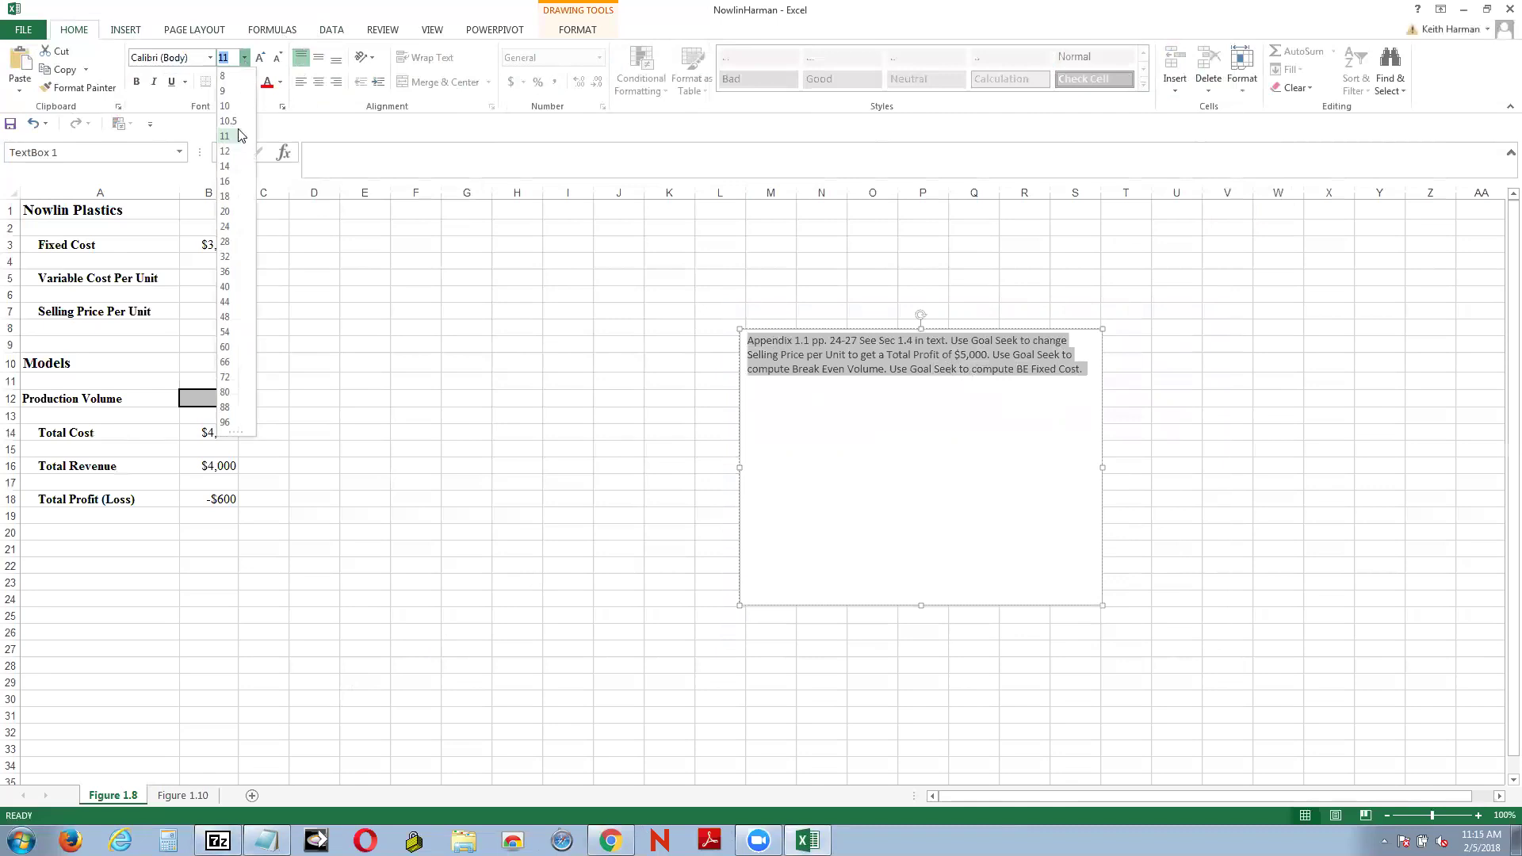
left_click(237, 243)
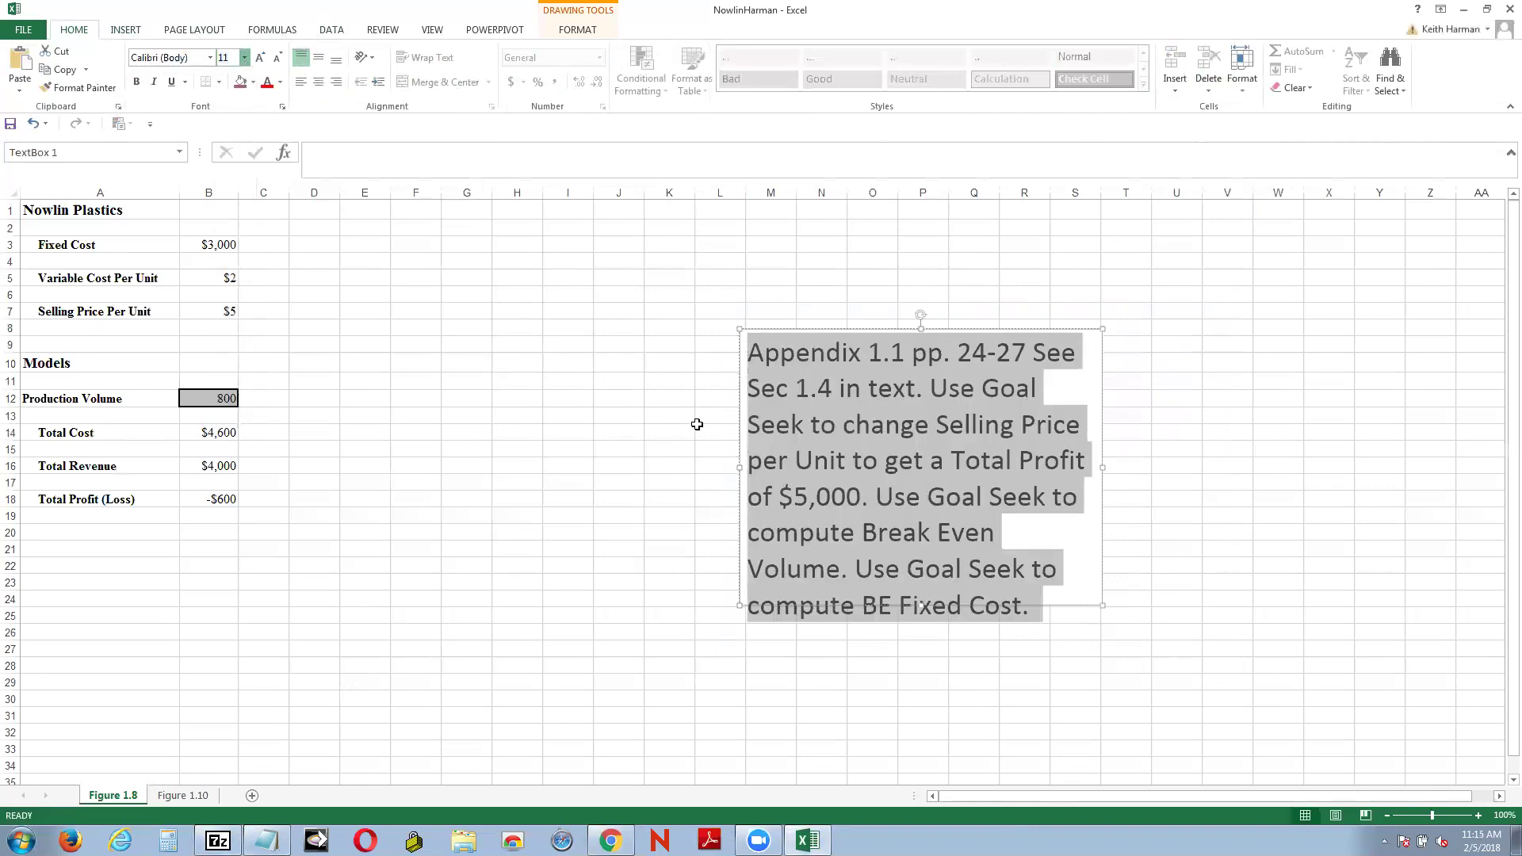
left_click(690, 429)
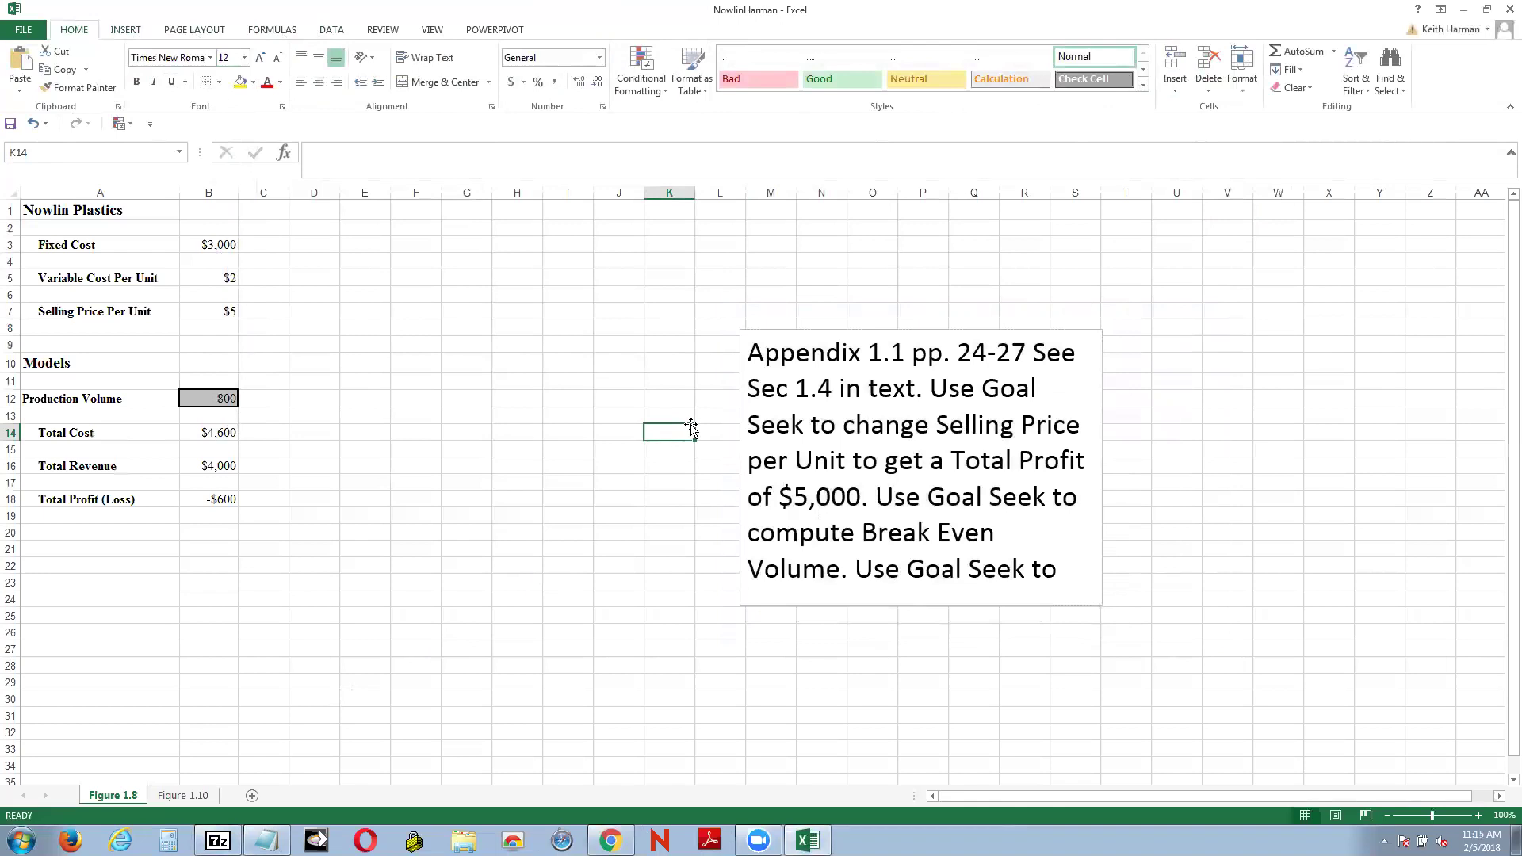
left_click(648, 241)
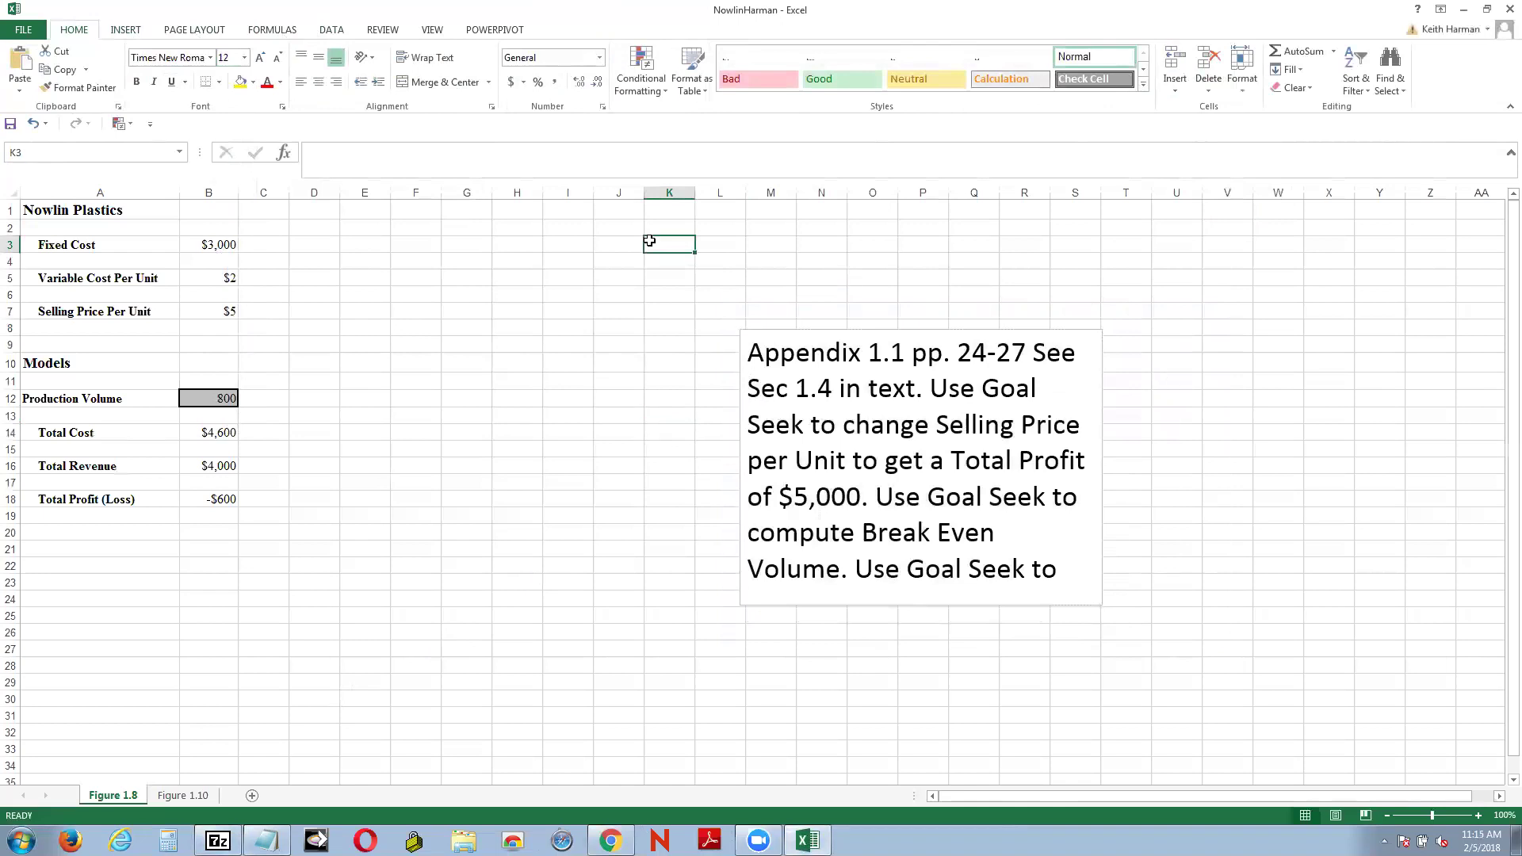
Set up a Goal Seek that brings Total Profit (Loss) in B18 to a value of 15000.
left_click(332, 36)
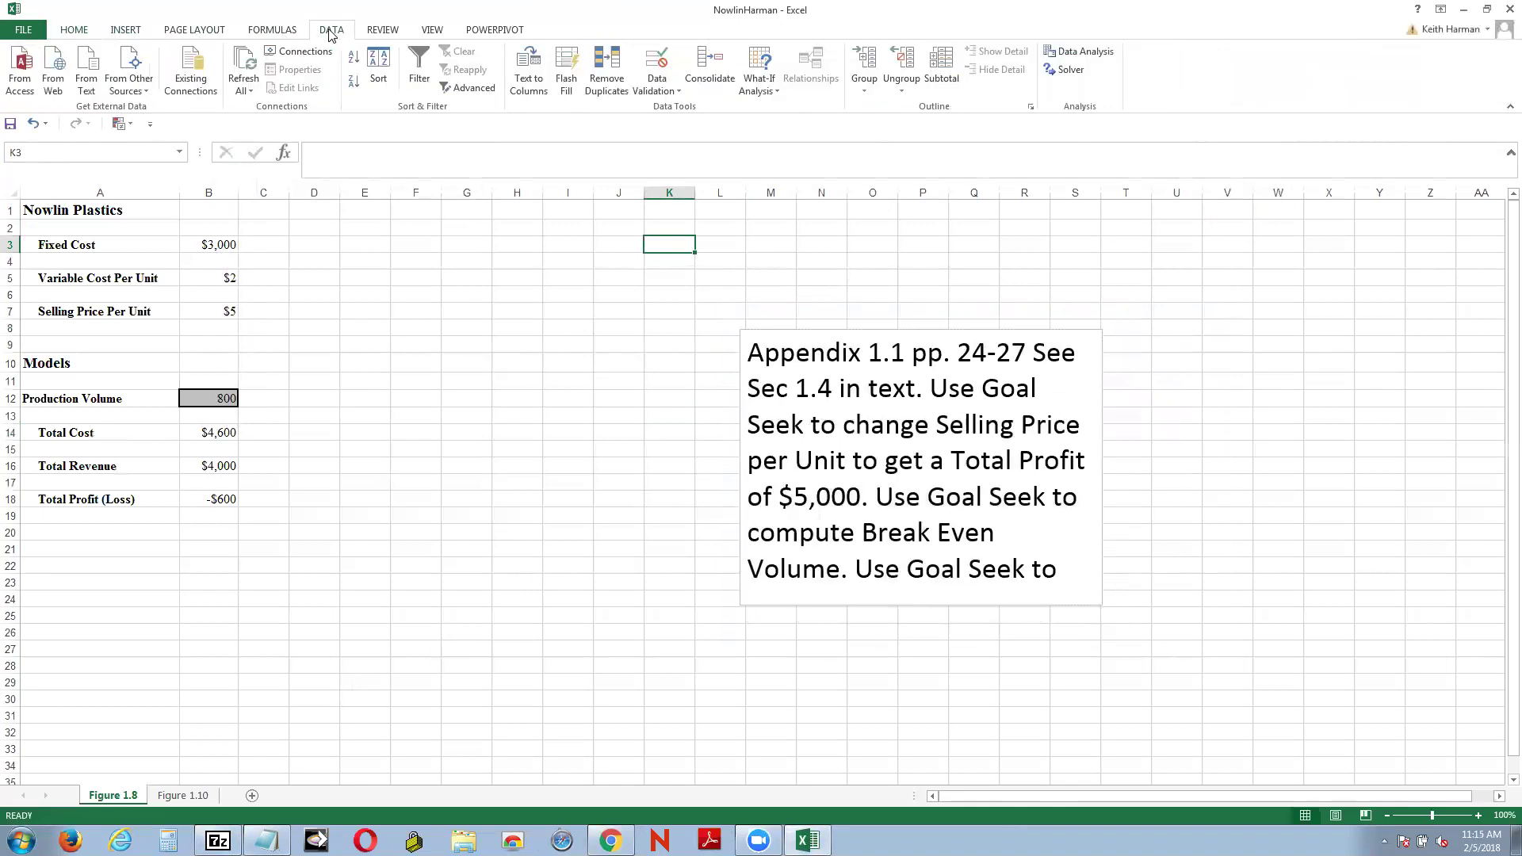
left_click(780, 92)
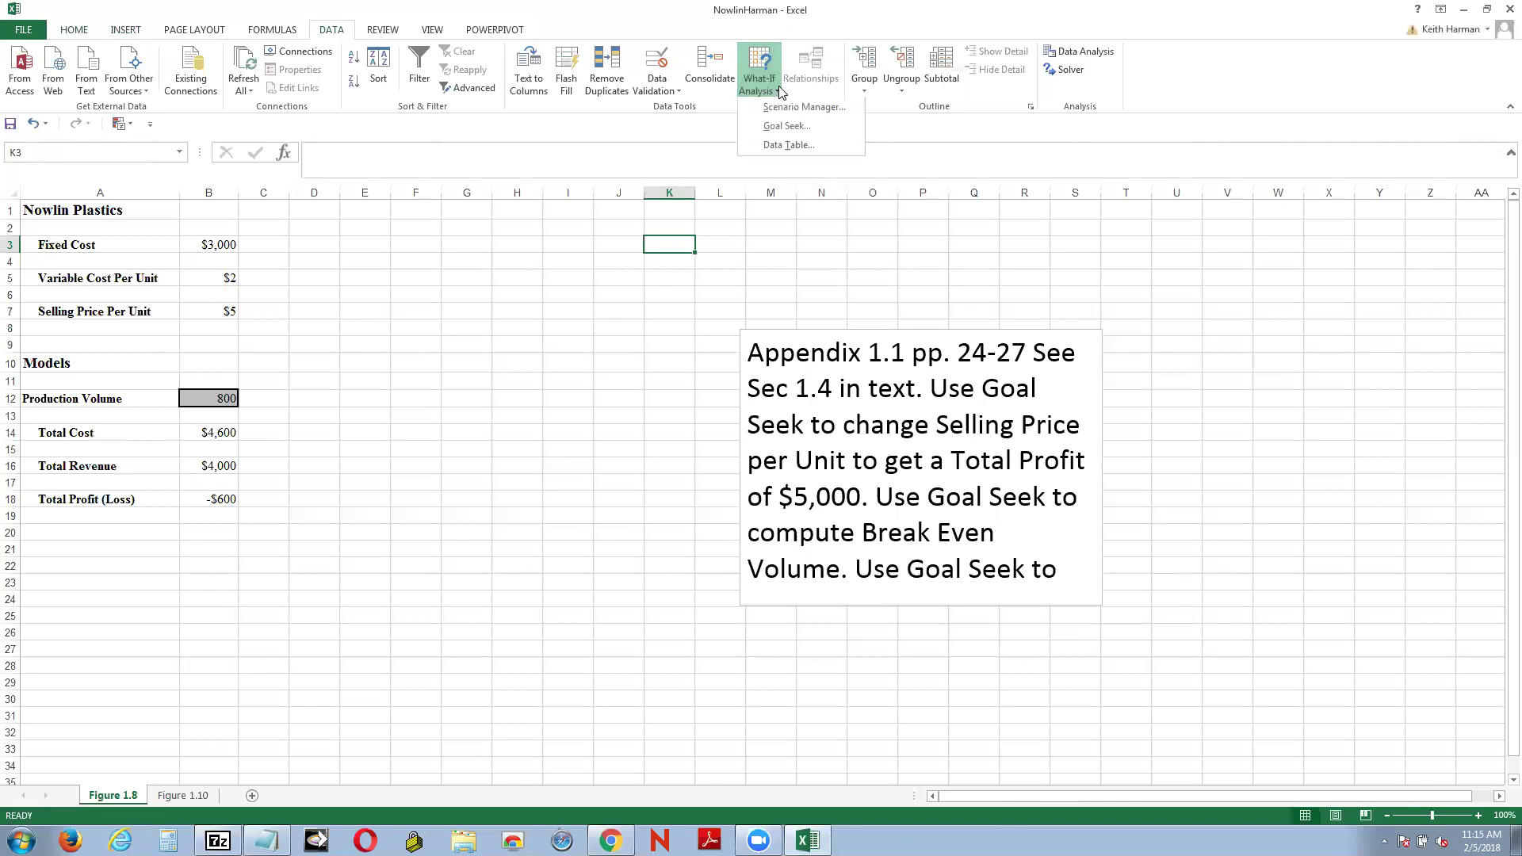
left_click(788, 128)
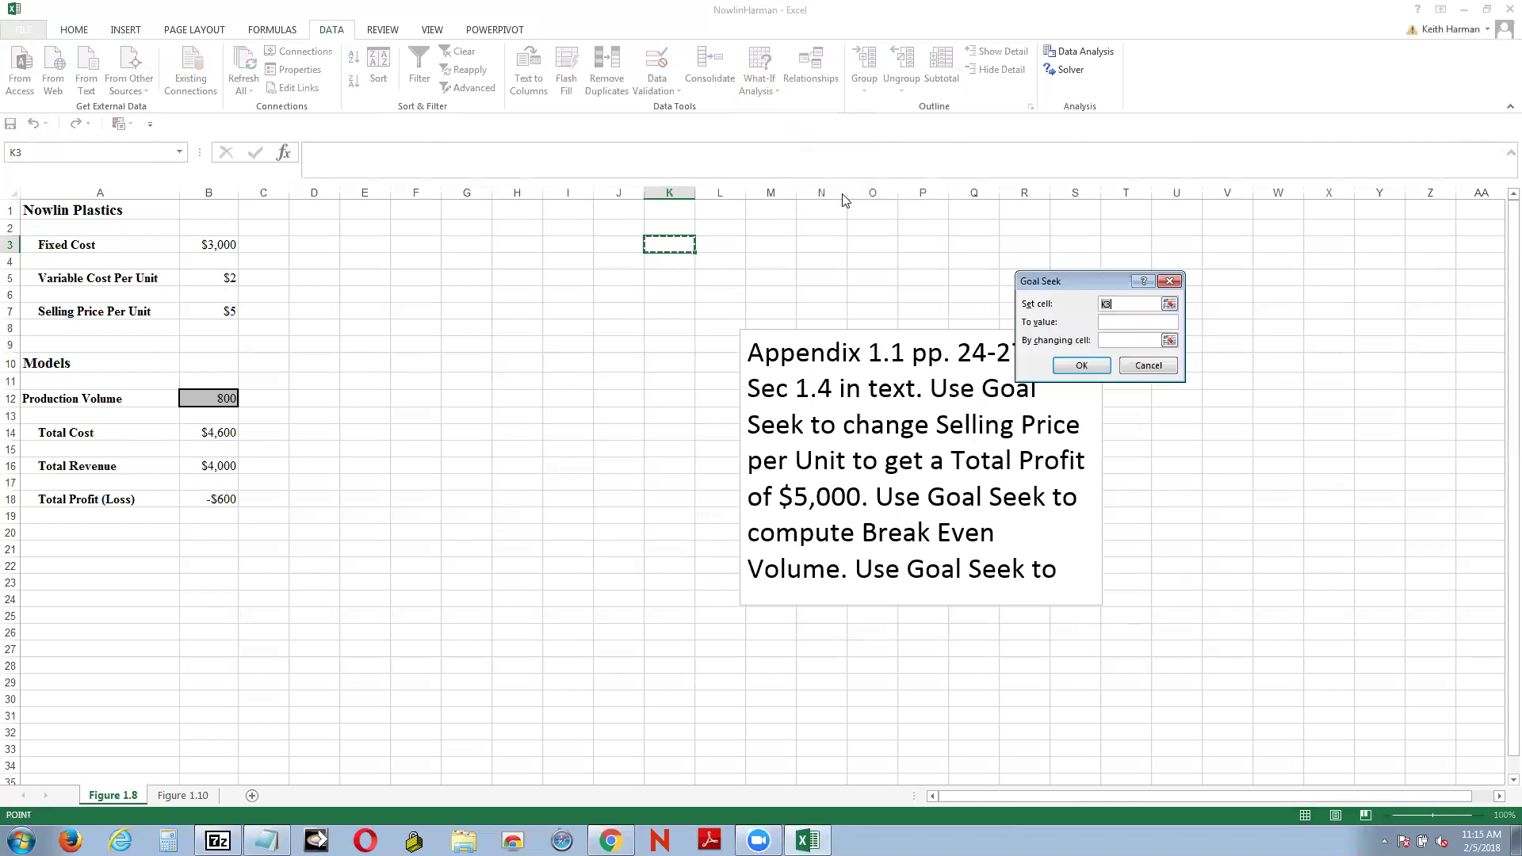
left_click_drag(1073, 279, 1193, 281)
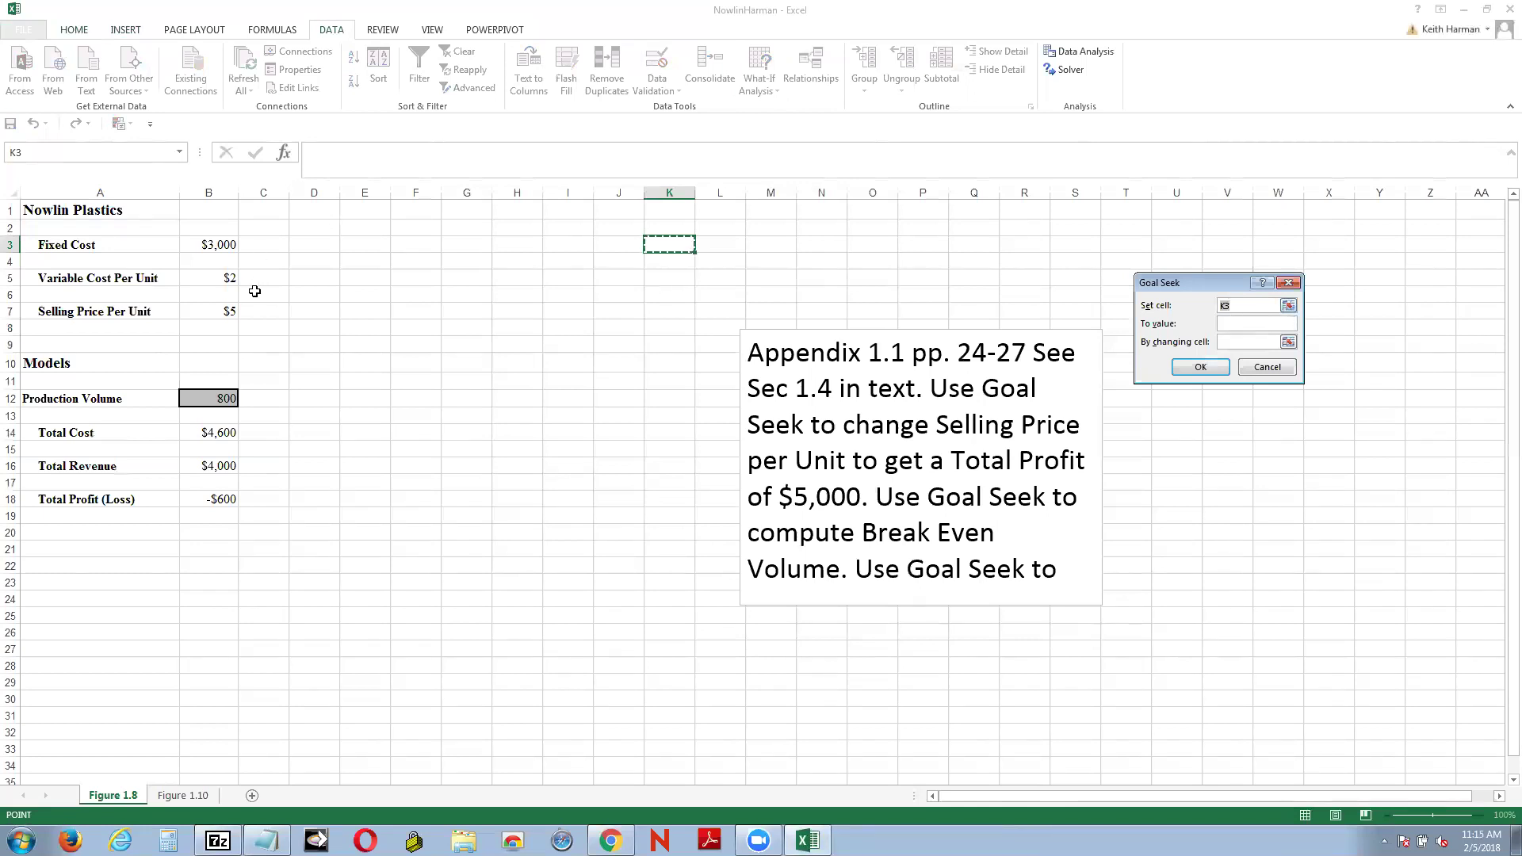
left_click(221, 311)
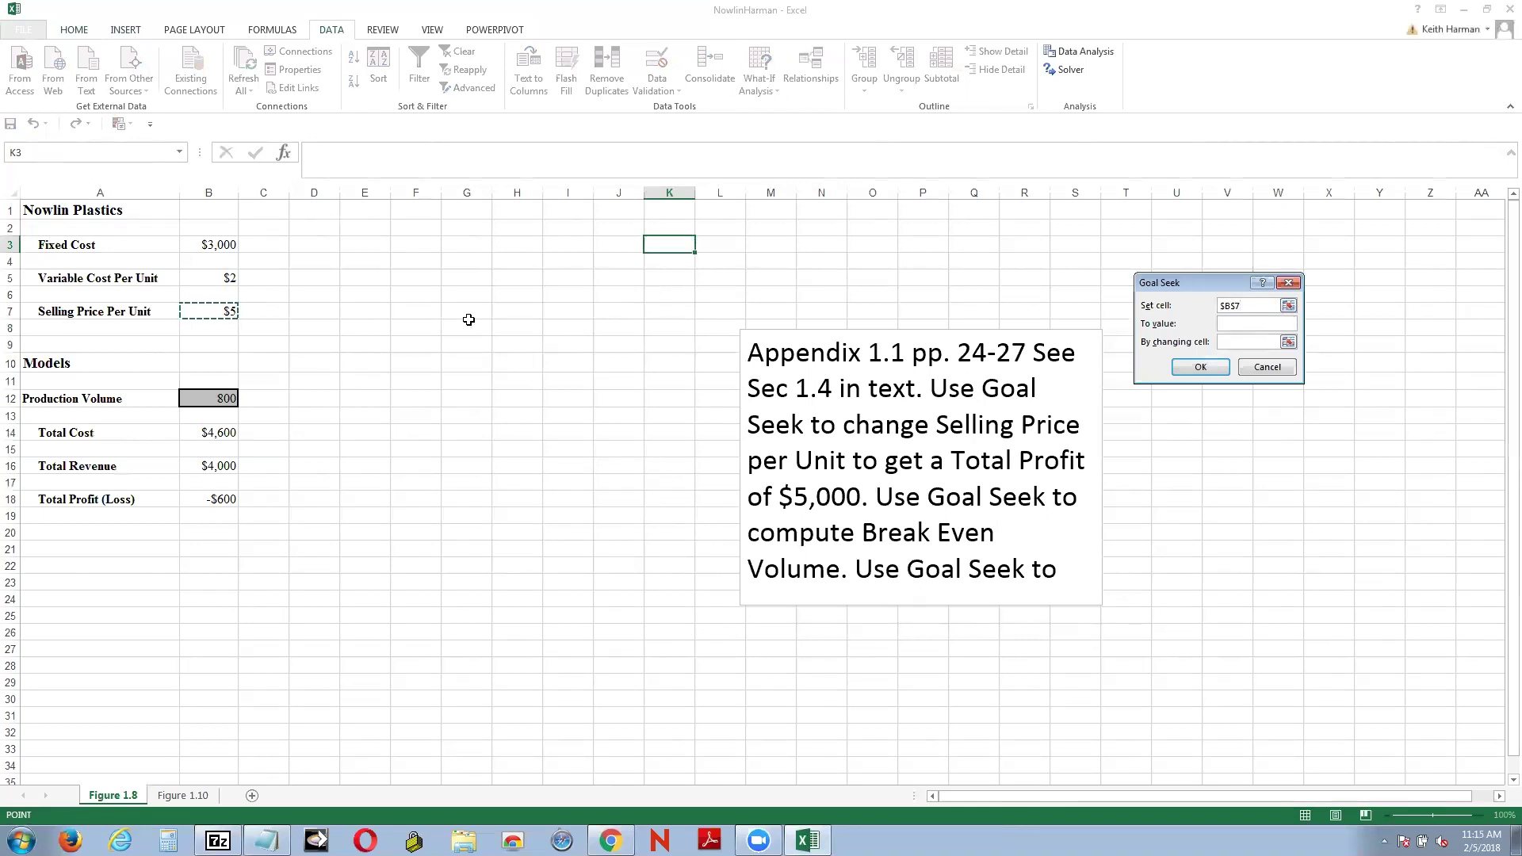
left_click(1239, 325)
type("15000")
left_click(1290, 305)
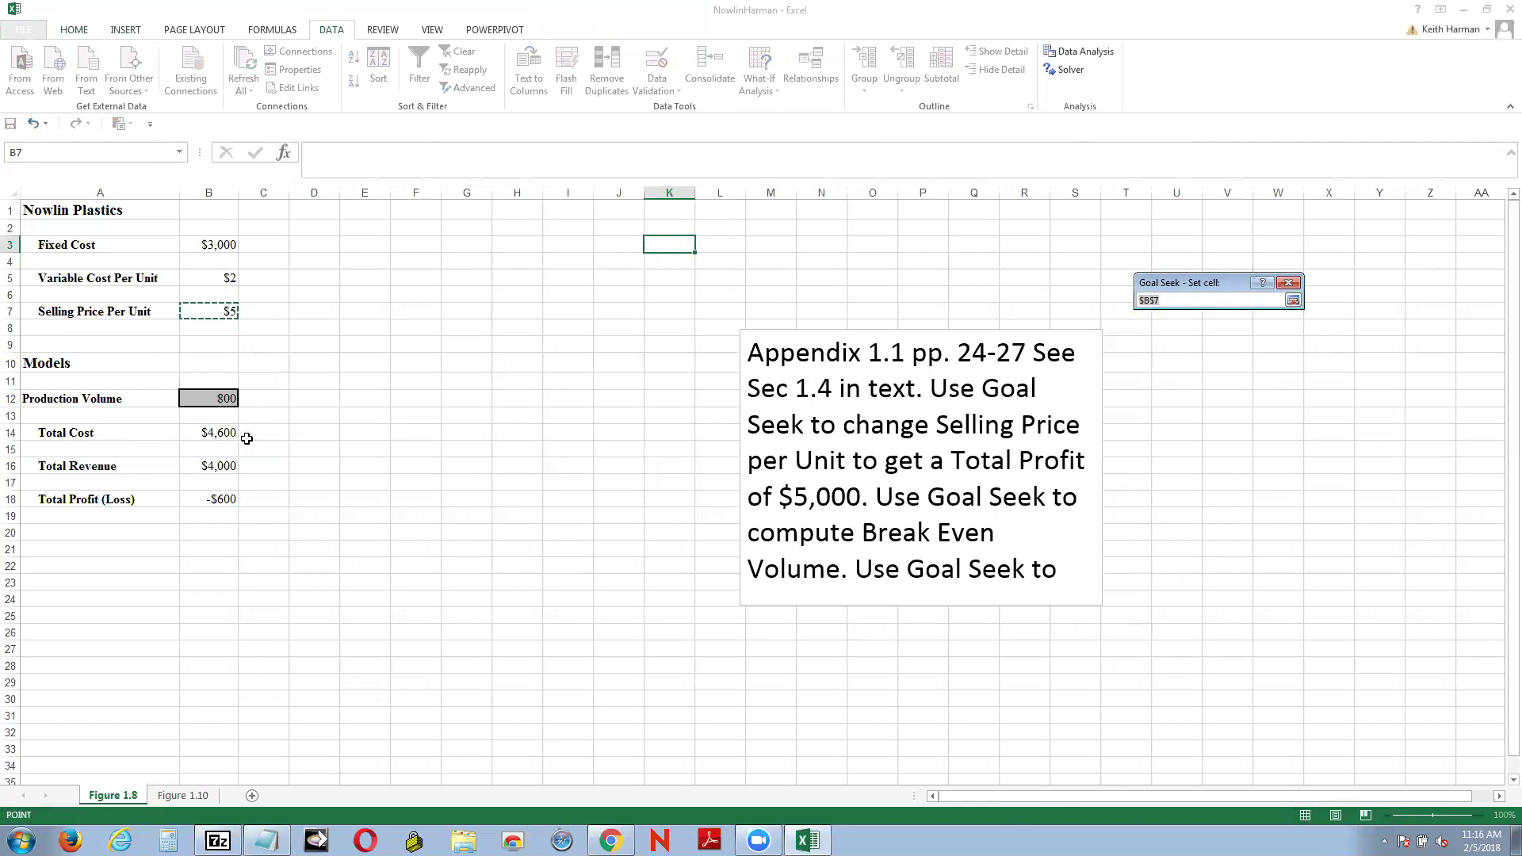
left_click(230, 499)
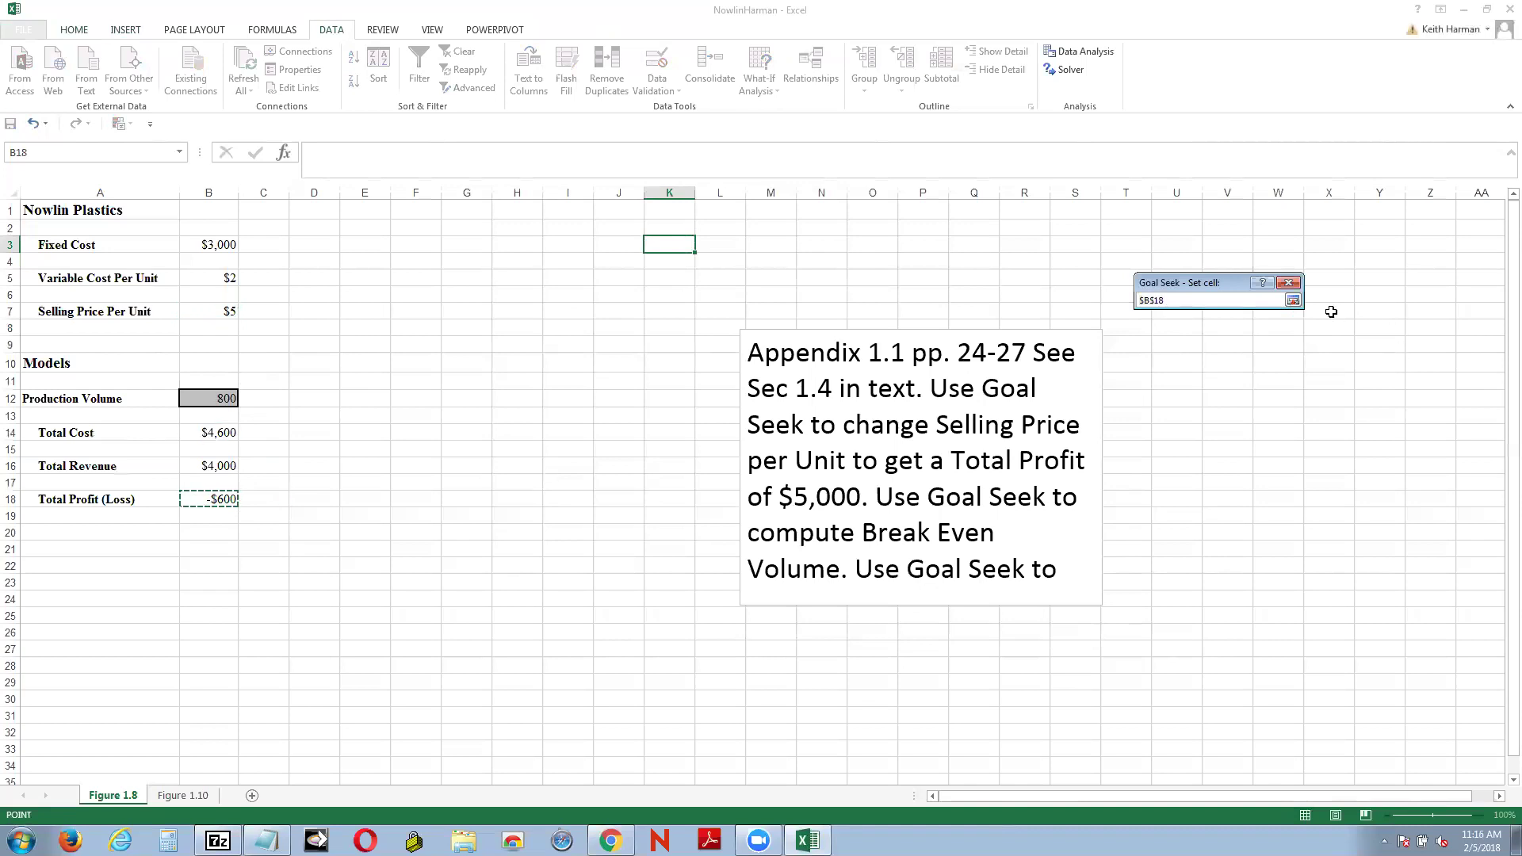
left_click(1293, 301)
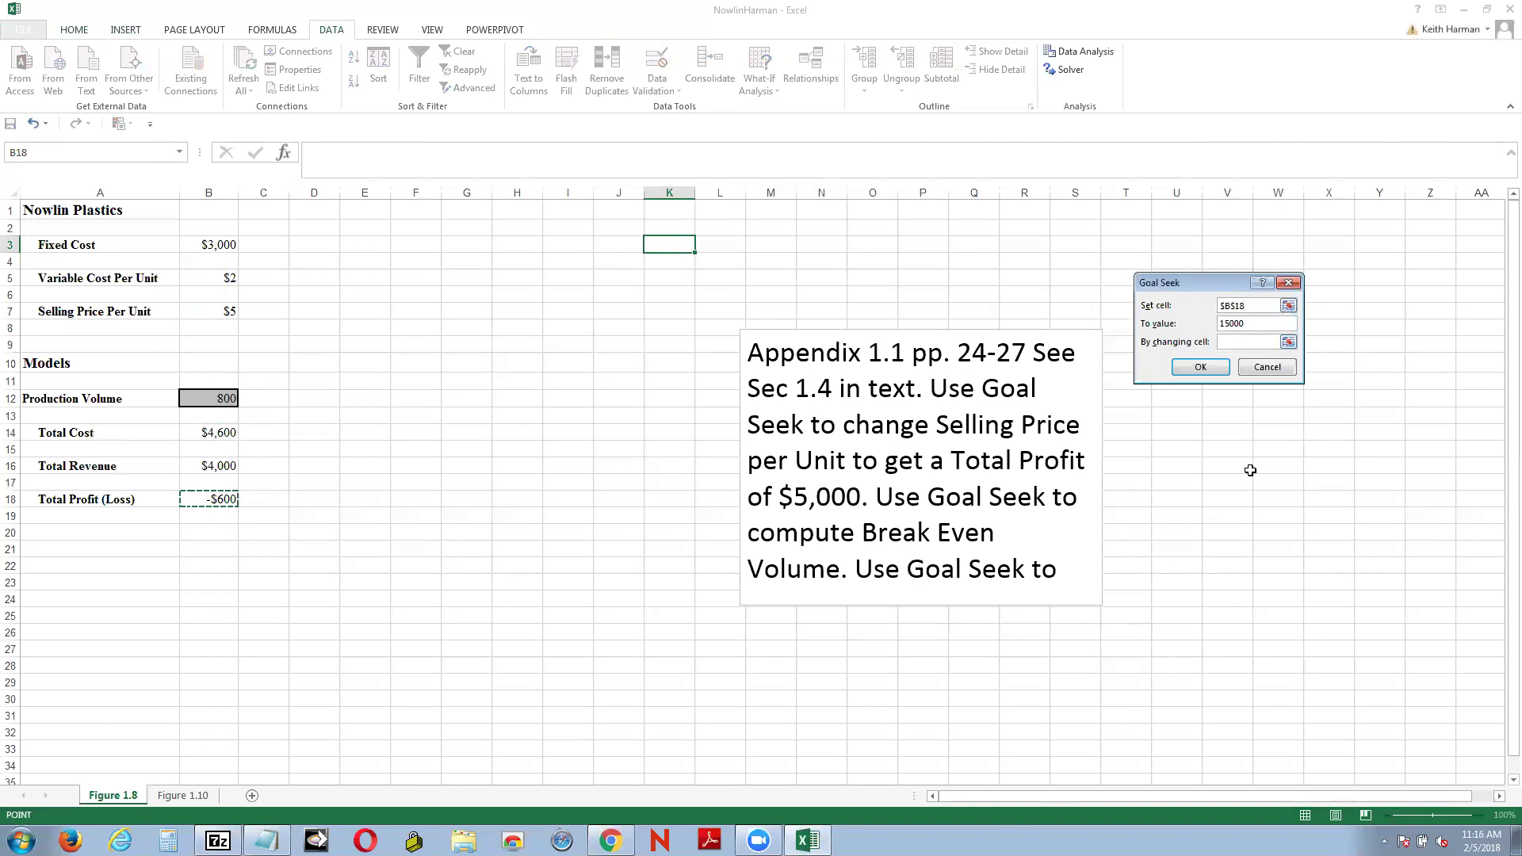
Make Selling Price Per Unit (B7) the changing cell, run Goal Seek and accept the solution.
left_click(1288, 342)
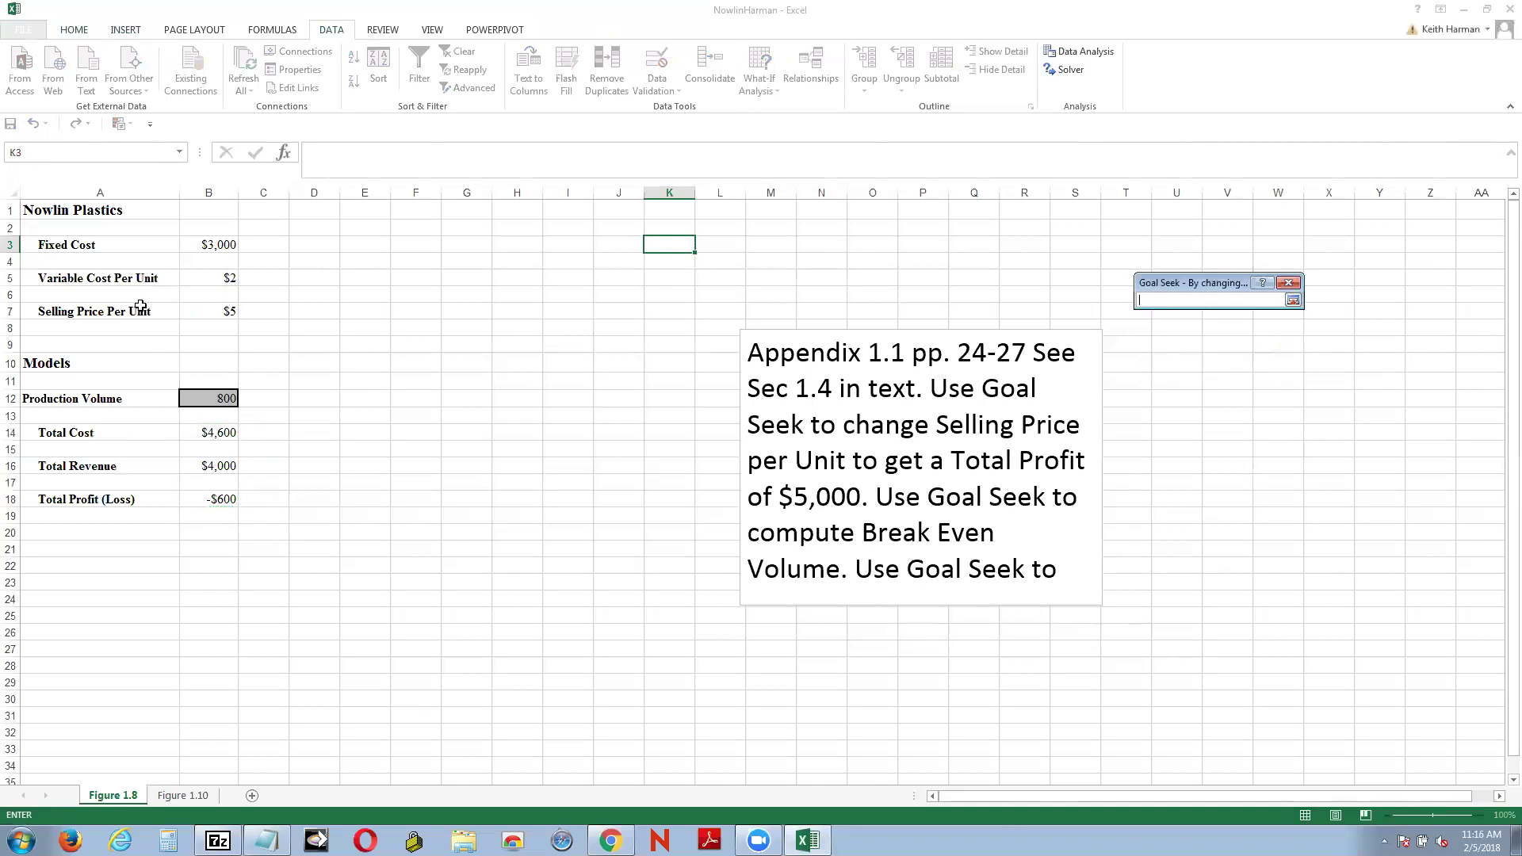
left_click(211, 312)
left_click(1293, 301)
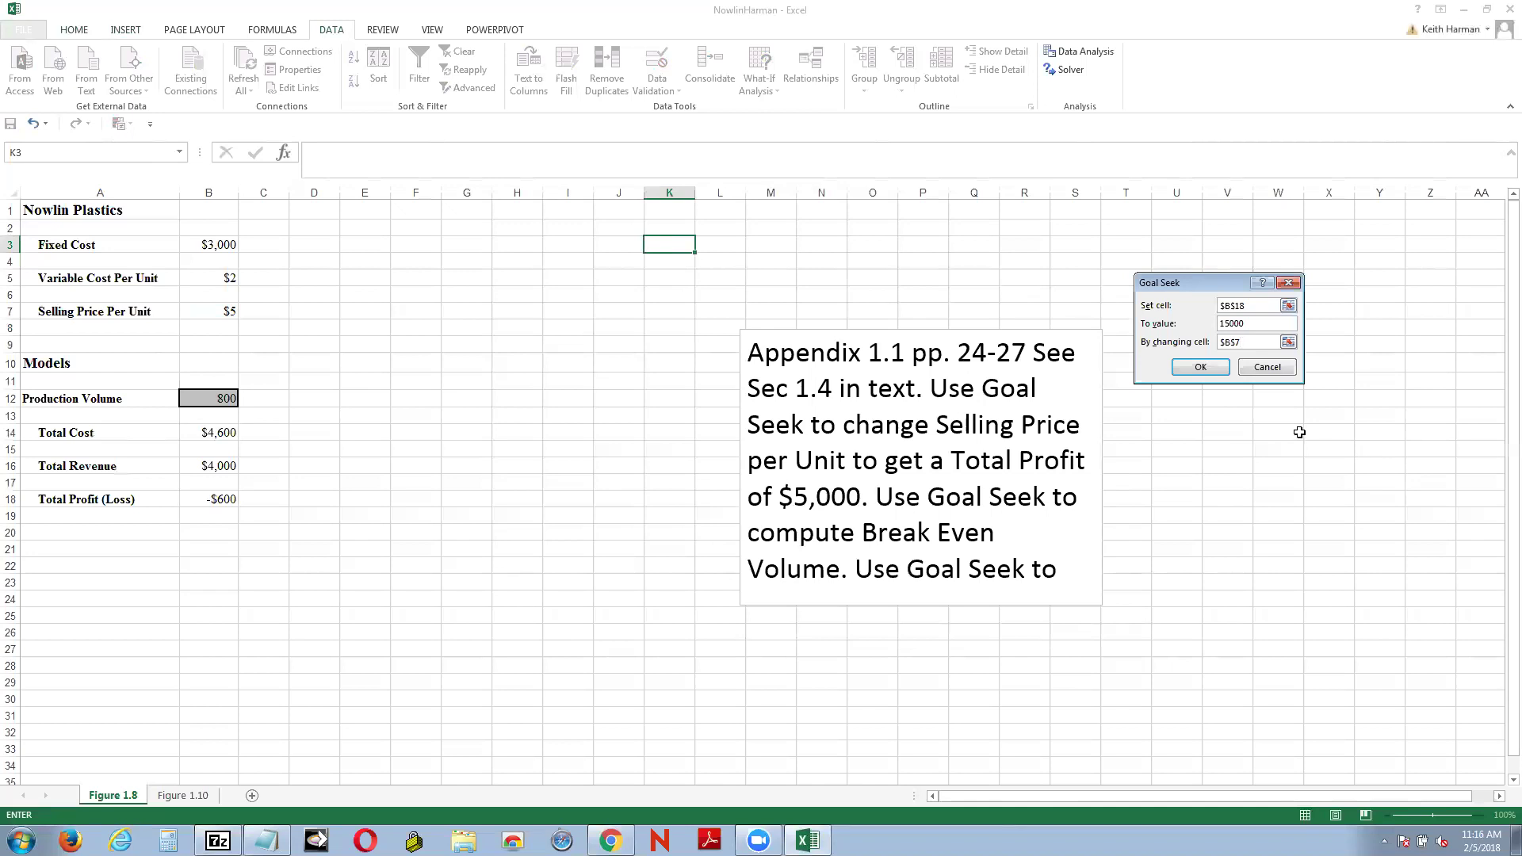
left_click(1188, 369)
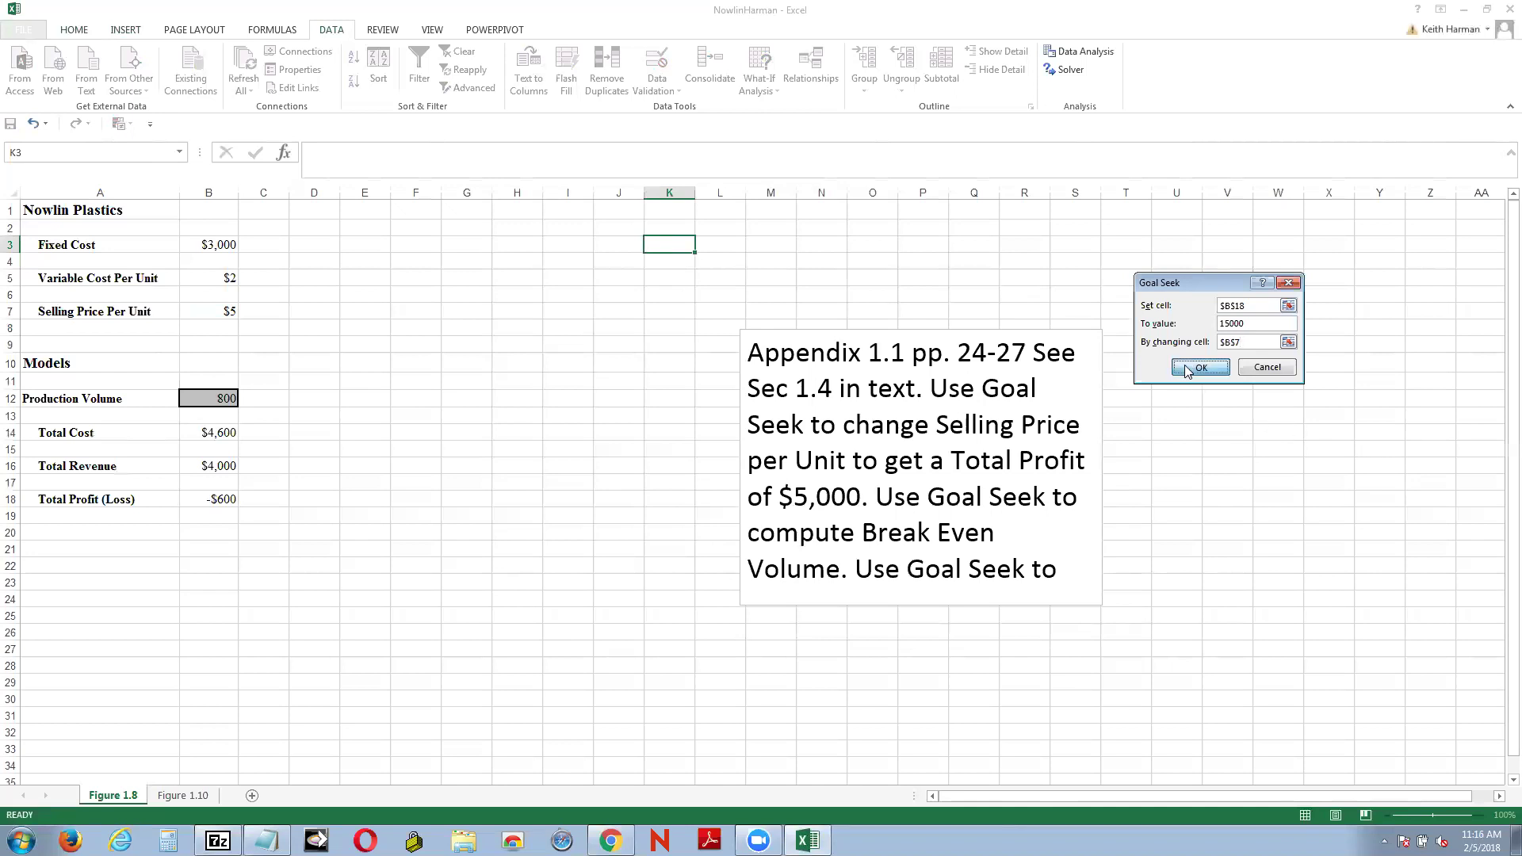
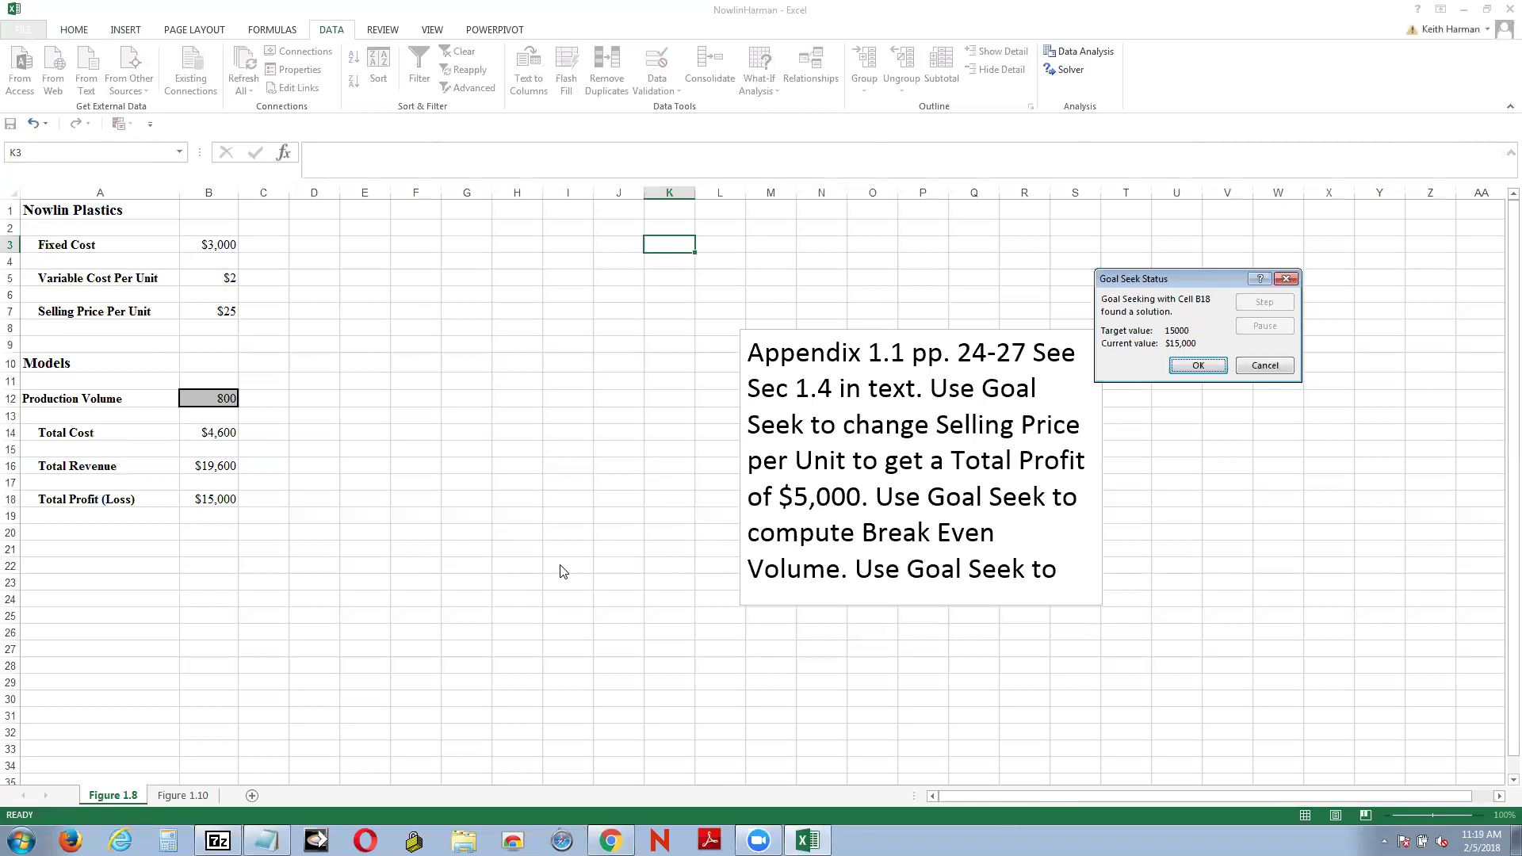
left_click(1198, 367)
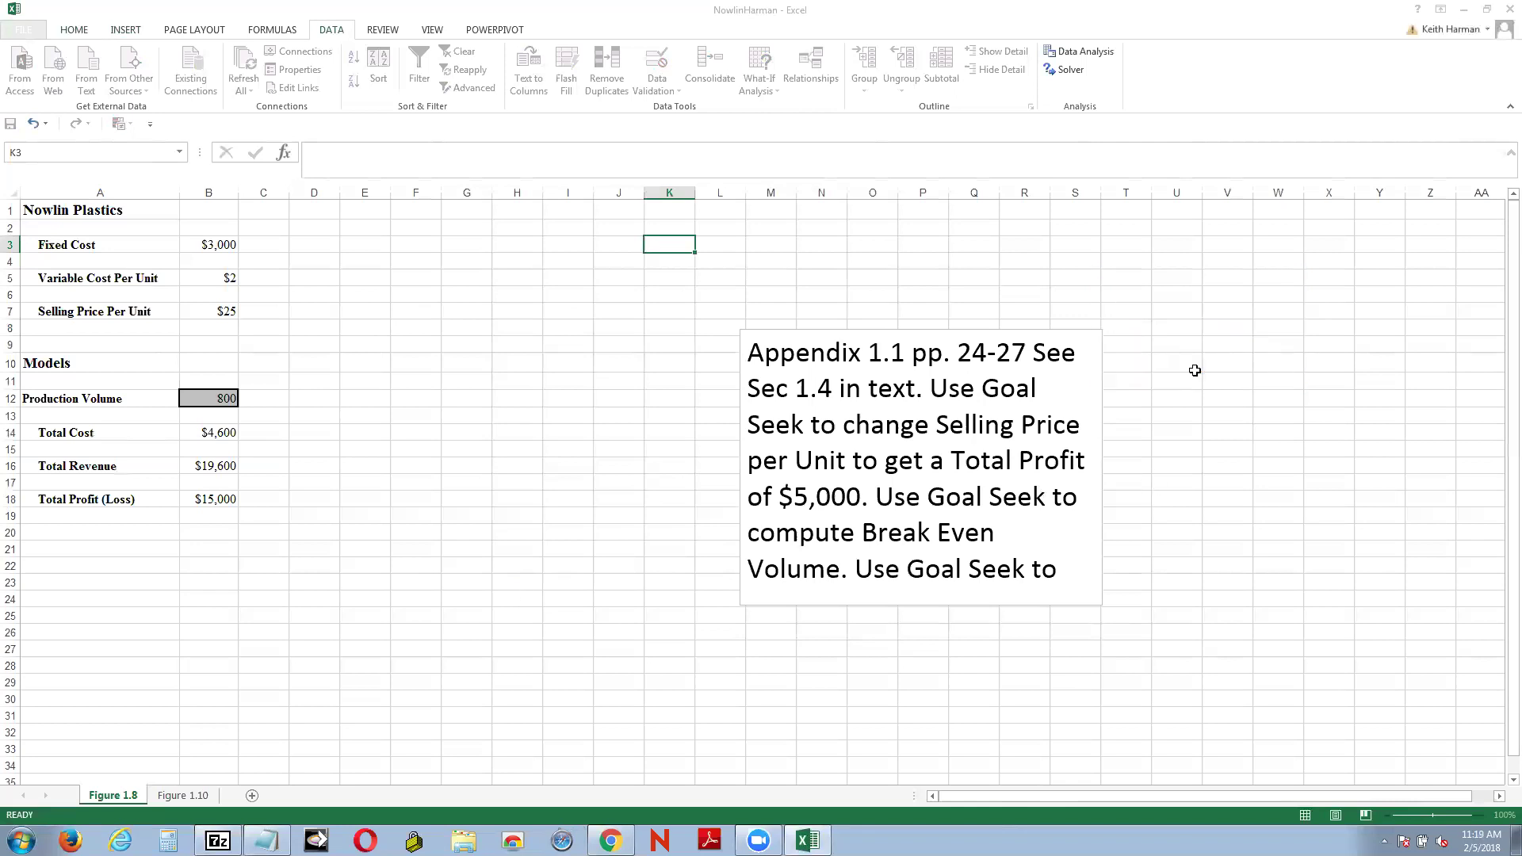
Enter the heading Trial in F24 and number the cells F25 to F29 beneath it from 1 to 5.
left_click_drag(330, 648, 317, 633)
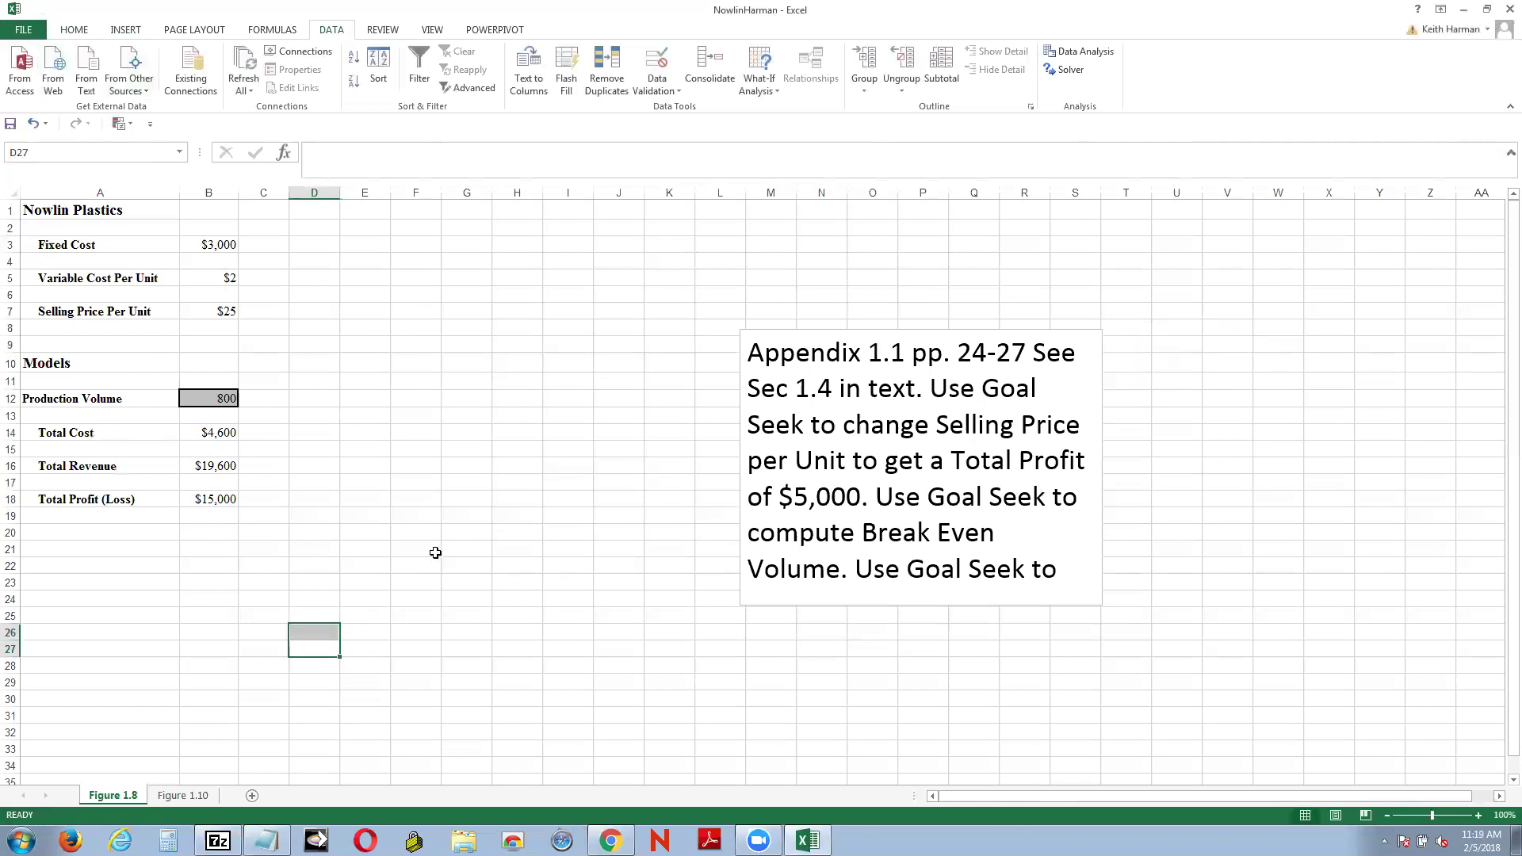
left_click(444, 551)
left_click(398, 597)
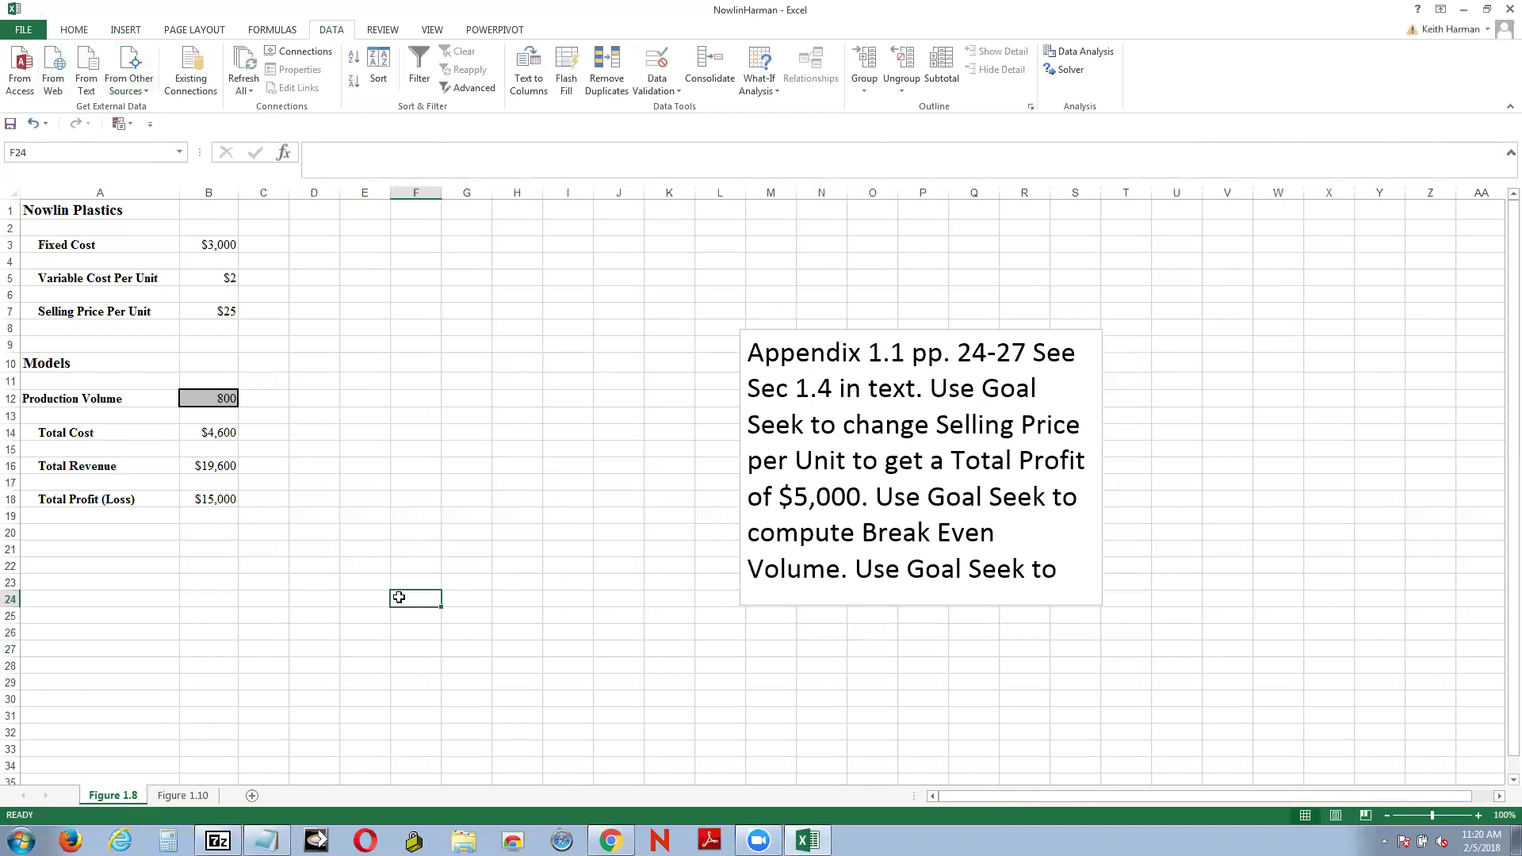
type("Trial")
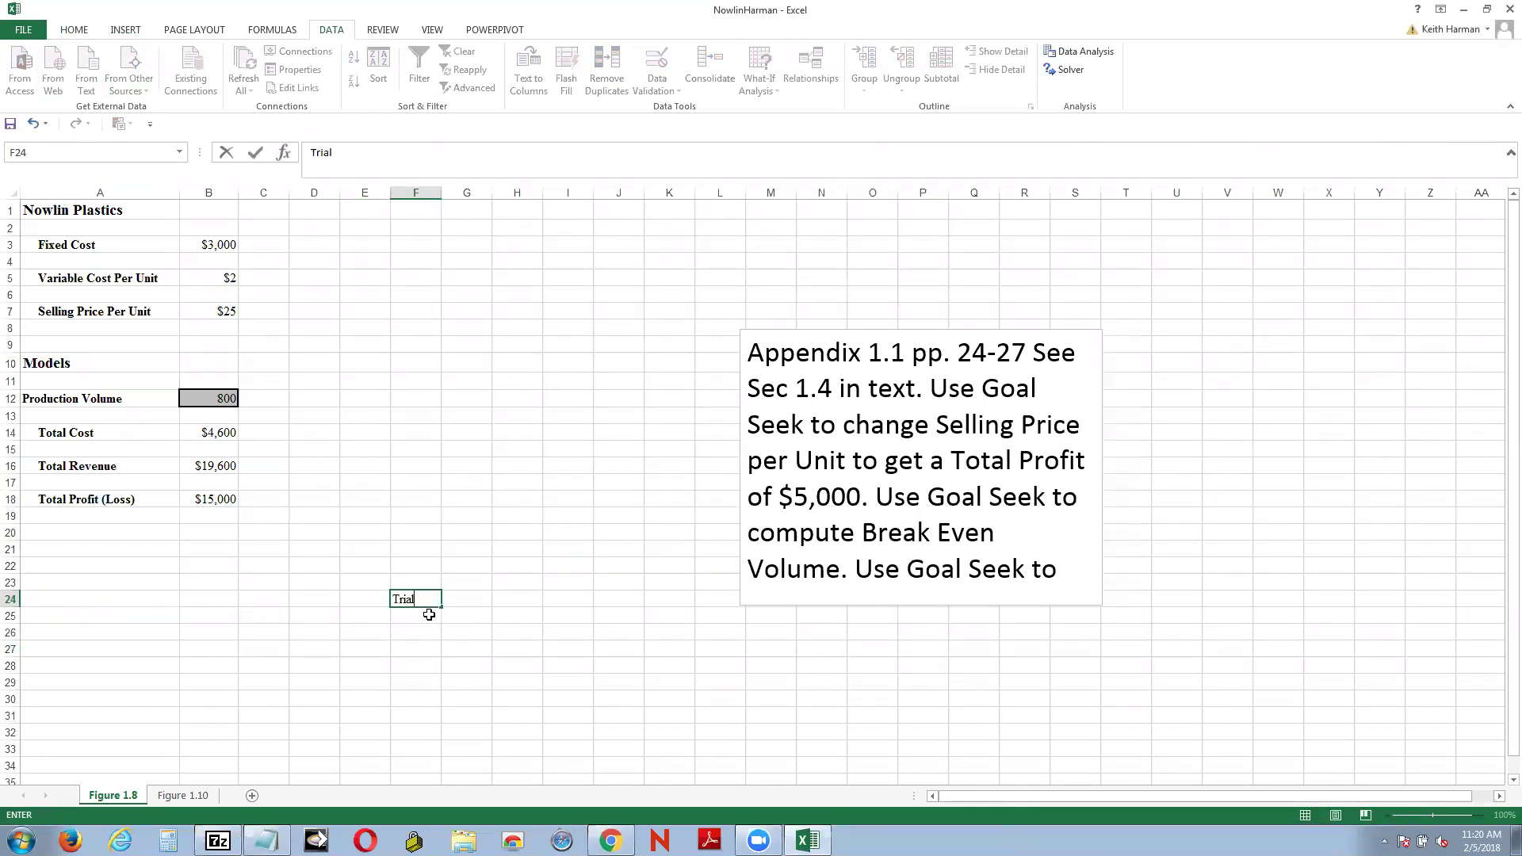
left_click(427, 613)
type("1")
key("Return")
type("2")
key("Return")
type("3")
key("Return")
type("4")
key("Return")
type("5")
key("Return")
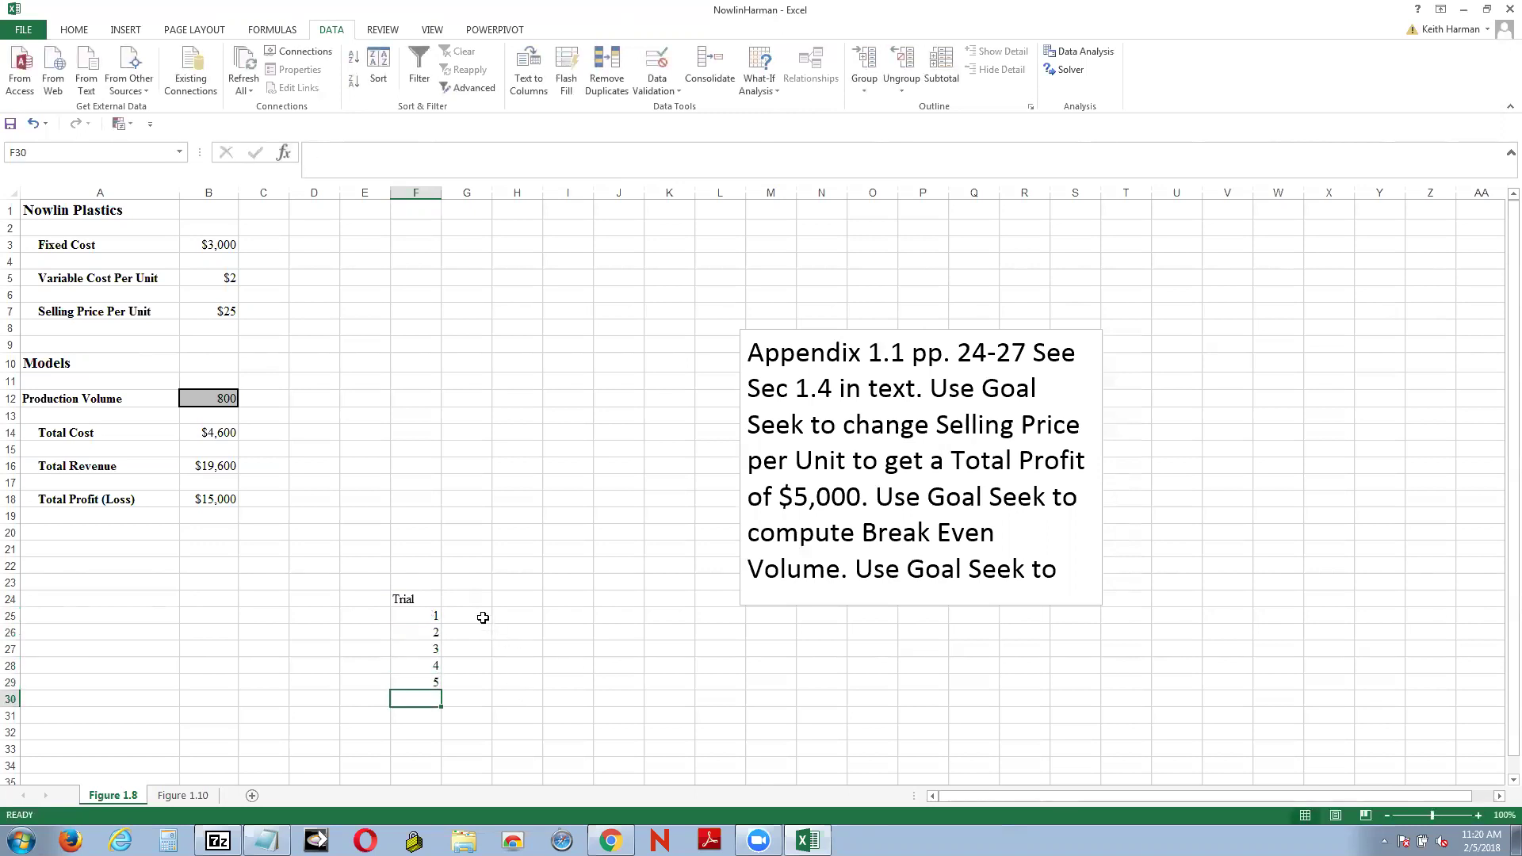
Enter the heading Value in G24, beside the Trial heading.
left_click(483, 618)
left_click(478, 597)
type("Value")
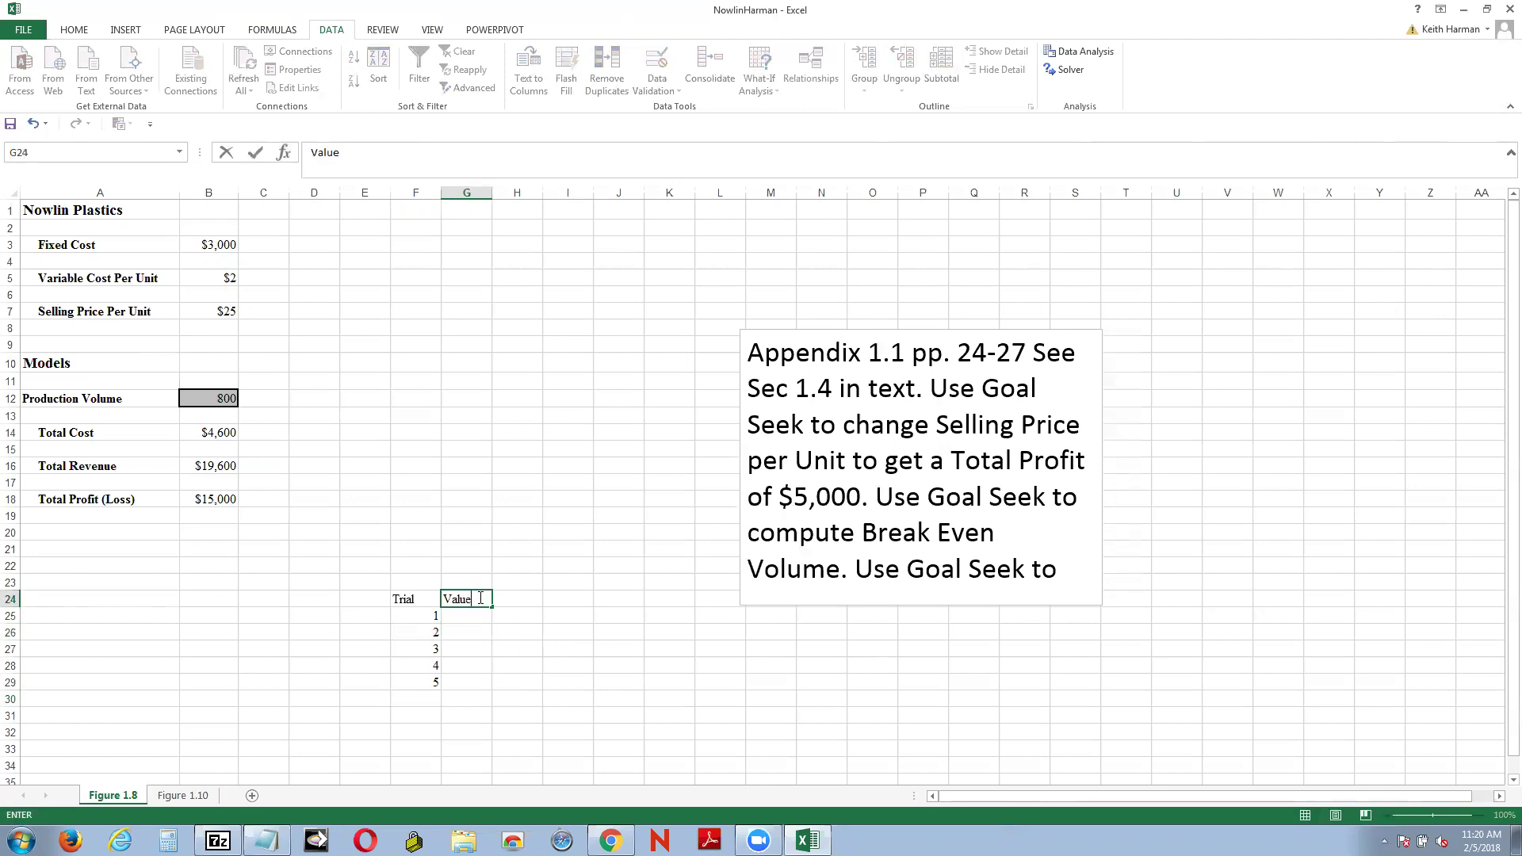
left_click(513, 611)
Enter a RANDBETWEEN function in G25 with 18 as the bottom value and 25 as the top value.
left_click(464, 618)
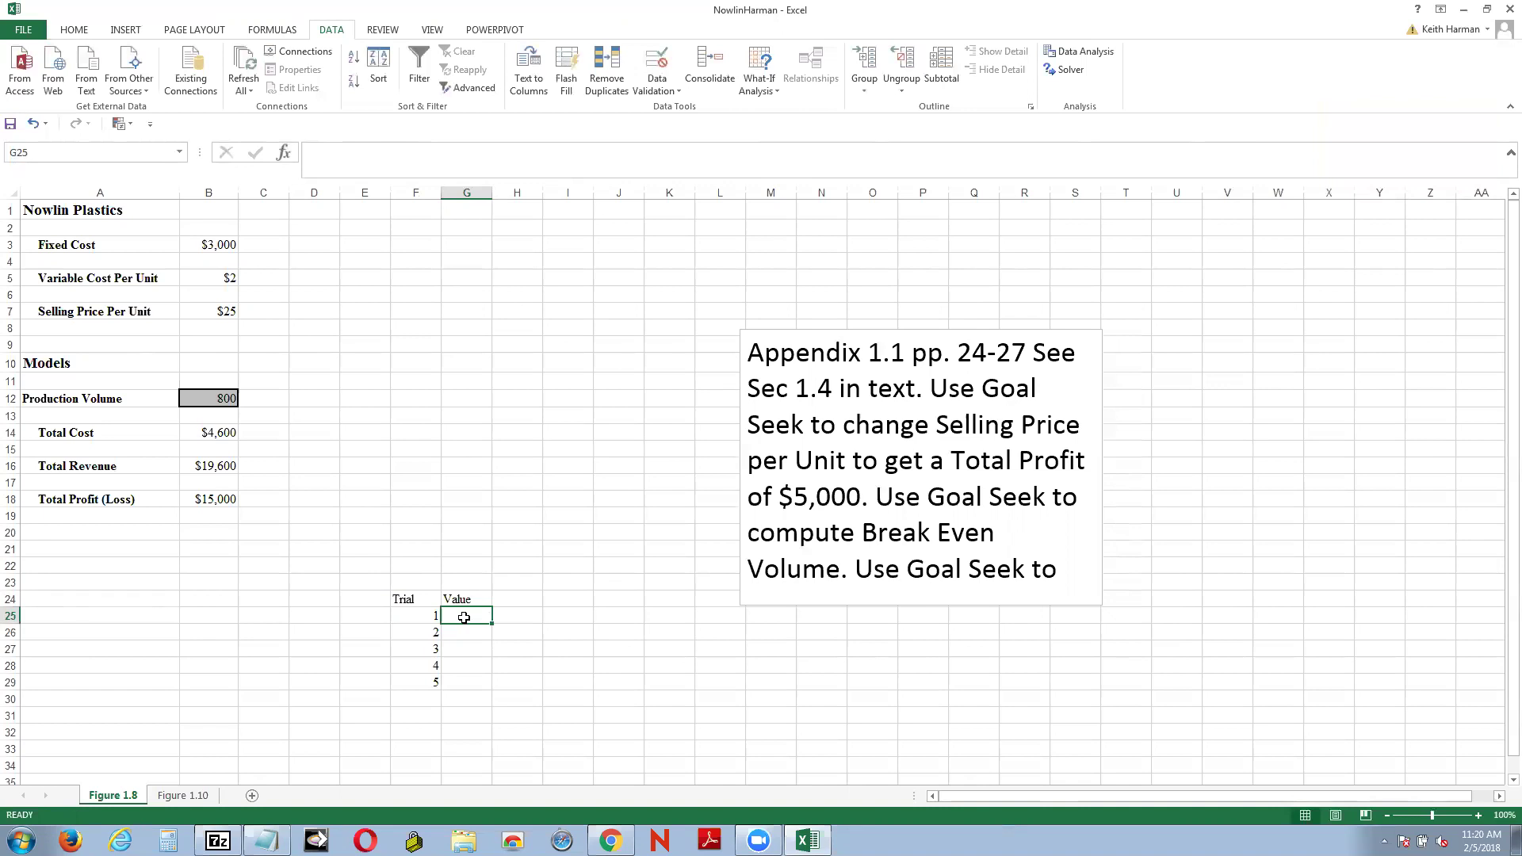
type("=ran")
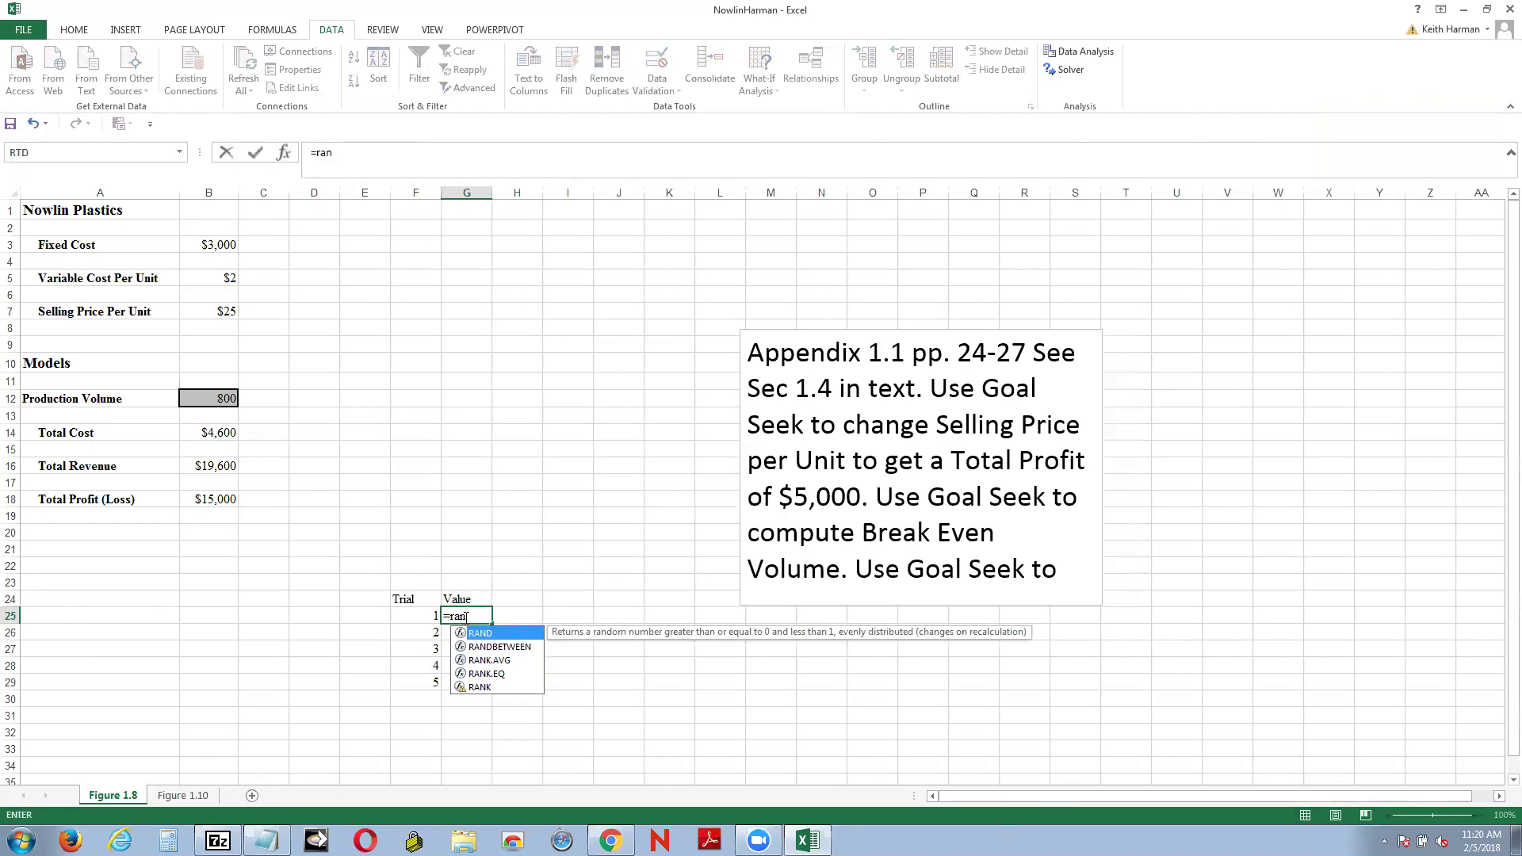
left_click(501, 646)
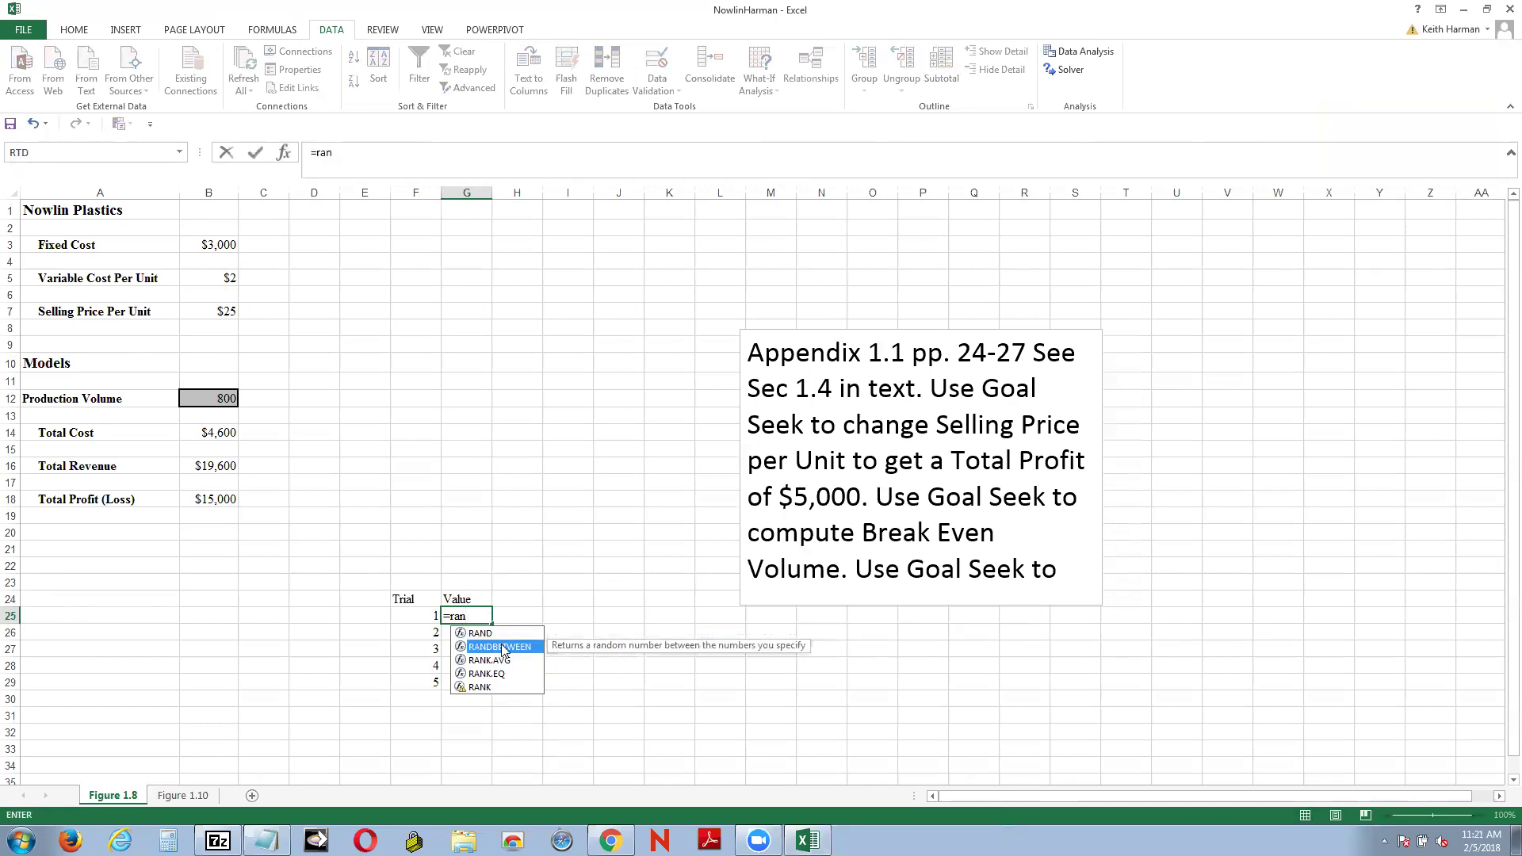
double_click(501, 647)
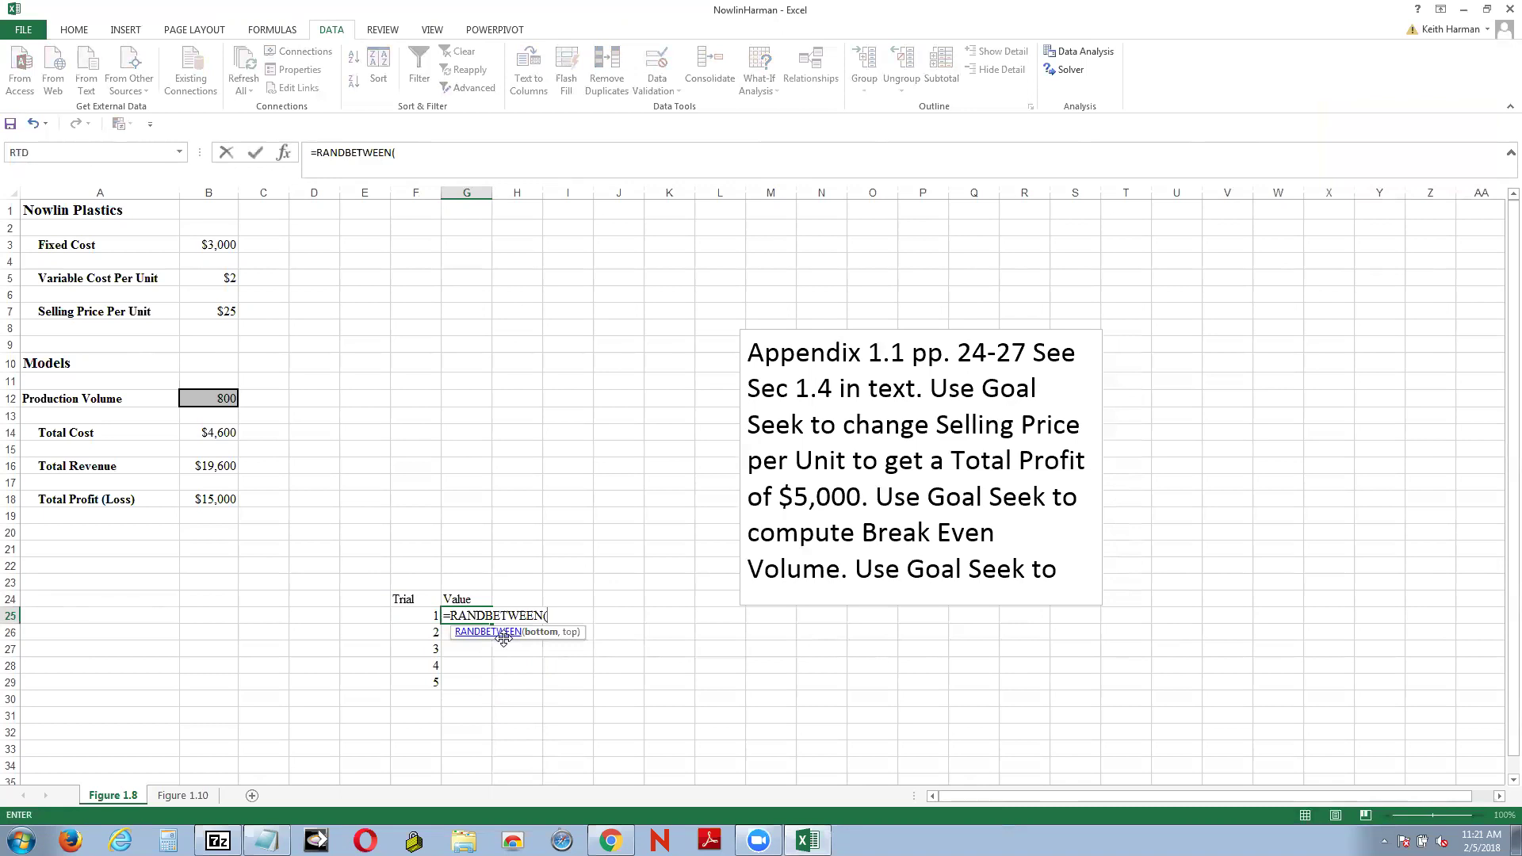
left_click(404, 155)
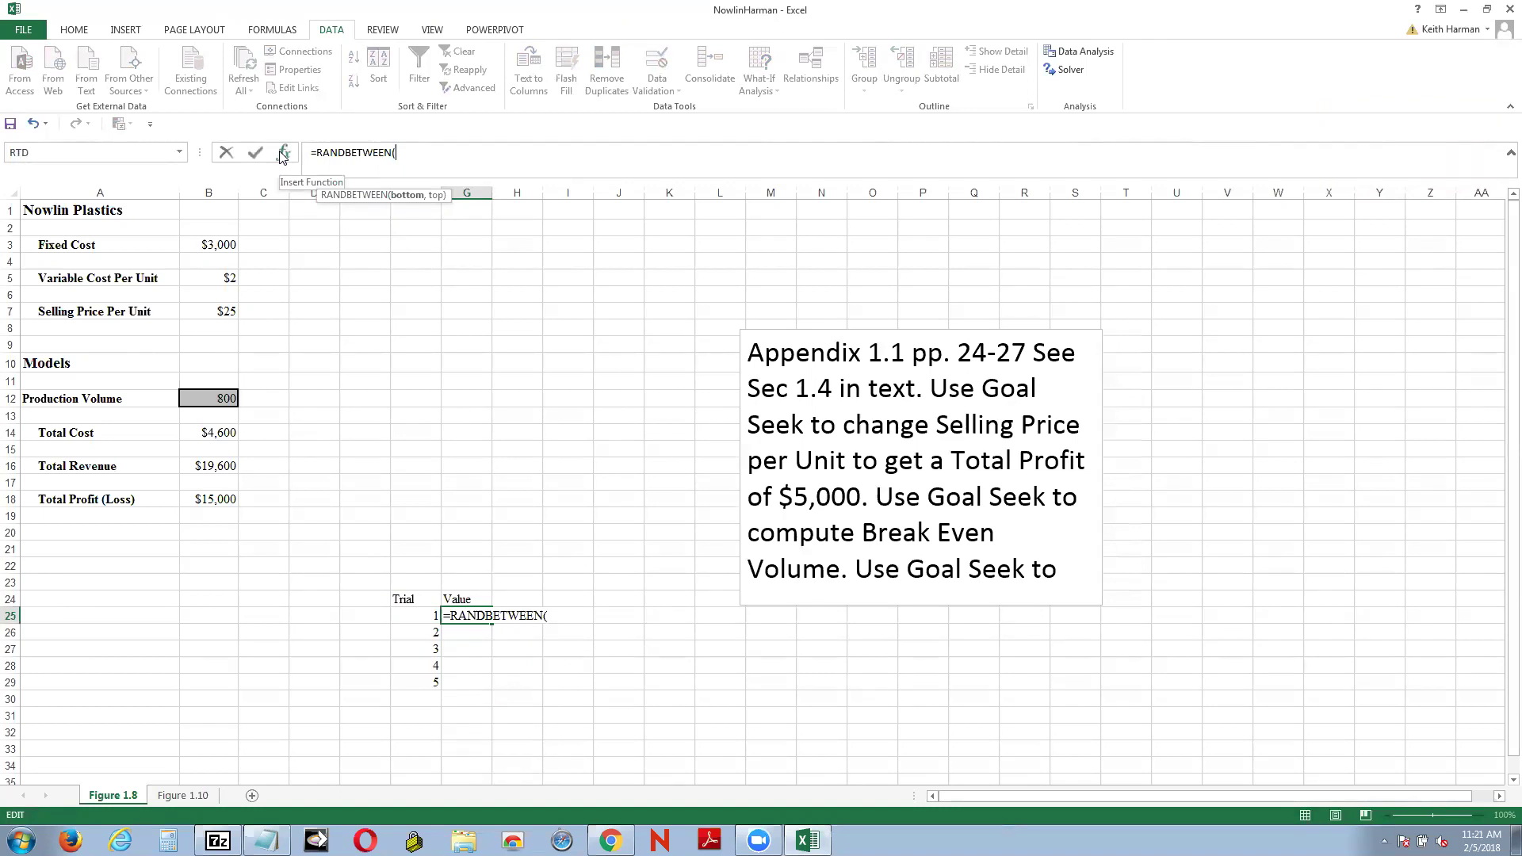
left_click(283, 153)
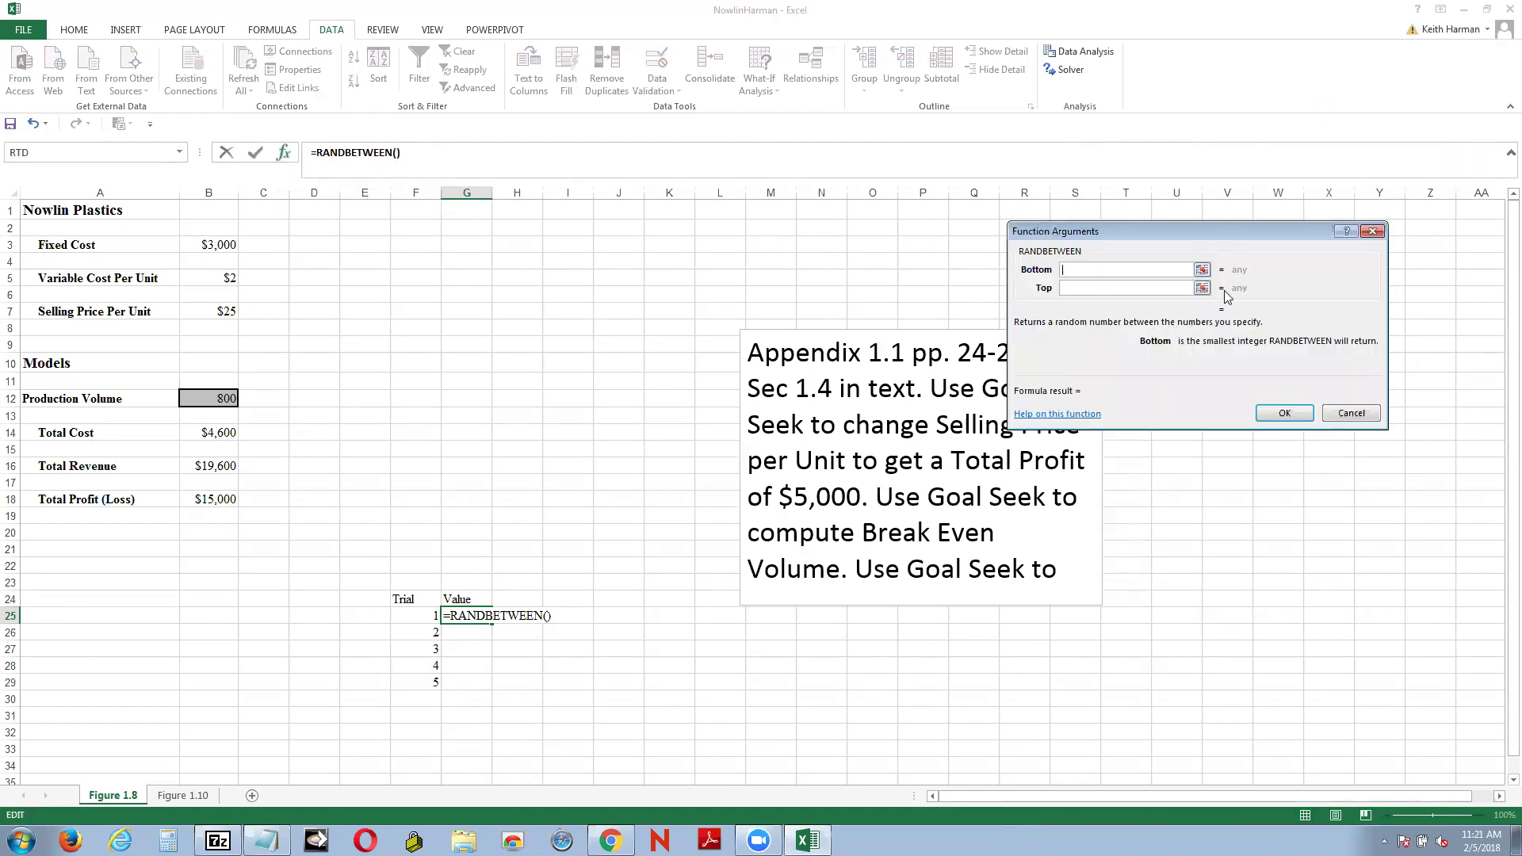
left_click_drag(1253, 230, 1297, 246)
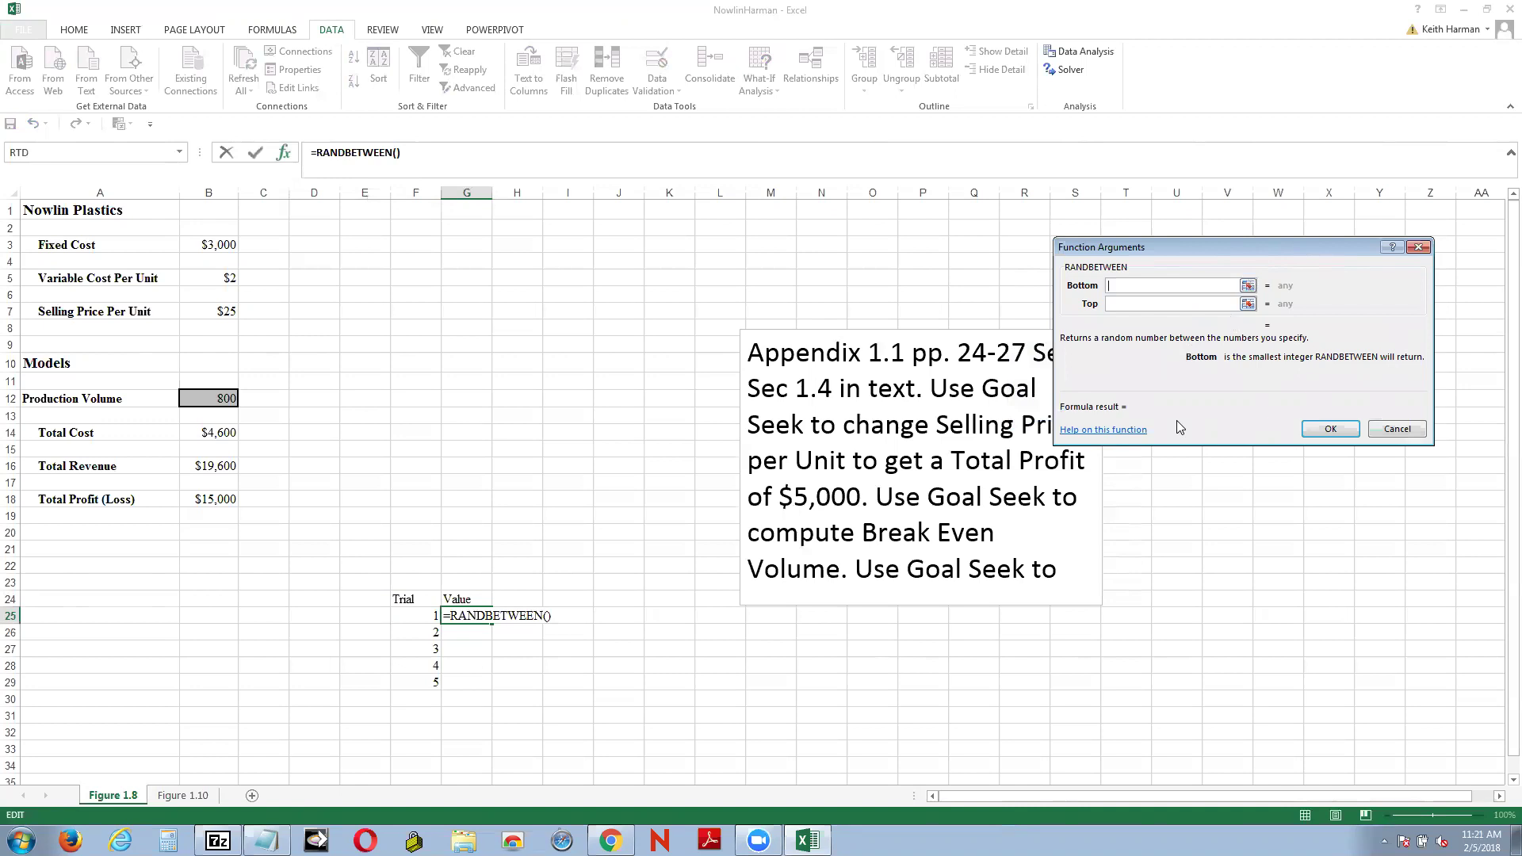
type("18")
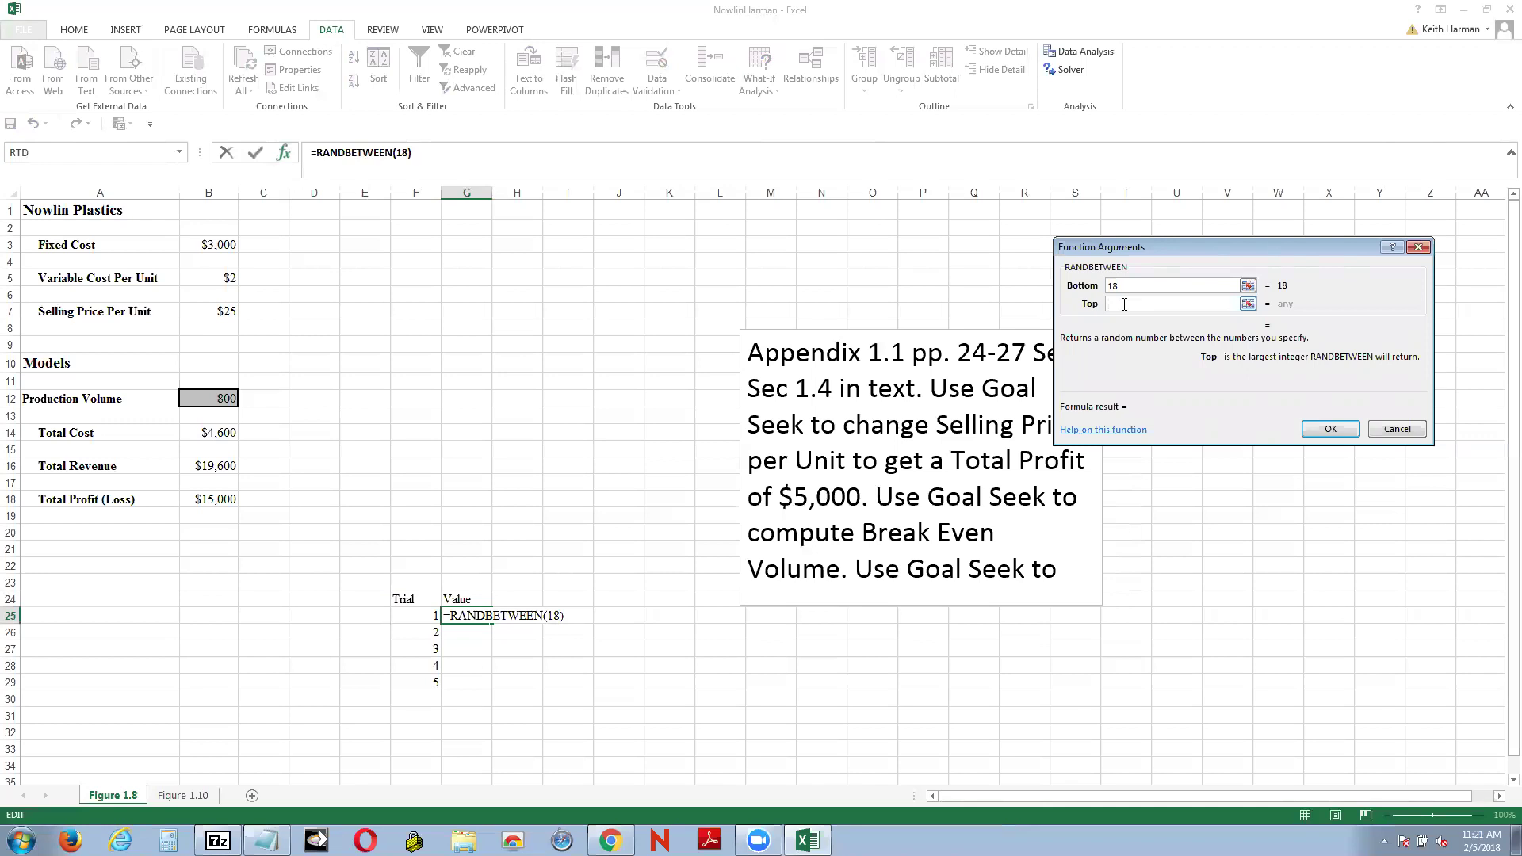
type("25")
left_click(1331, 429)
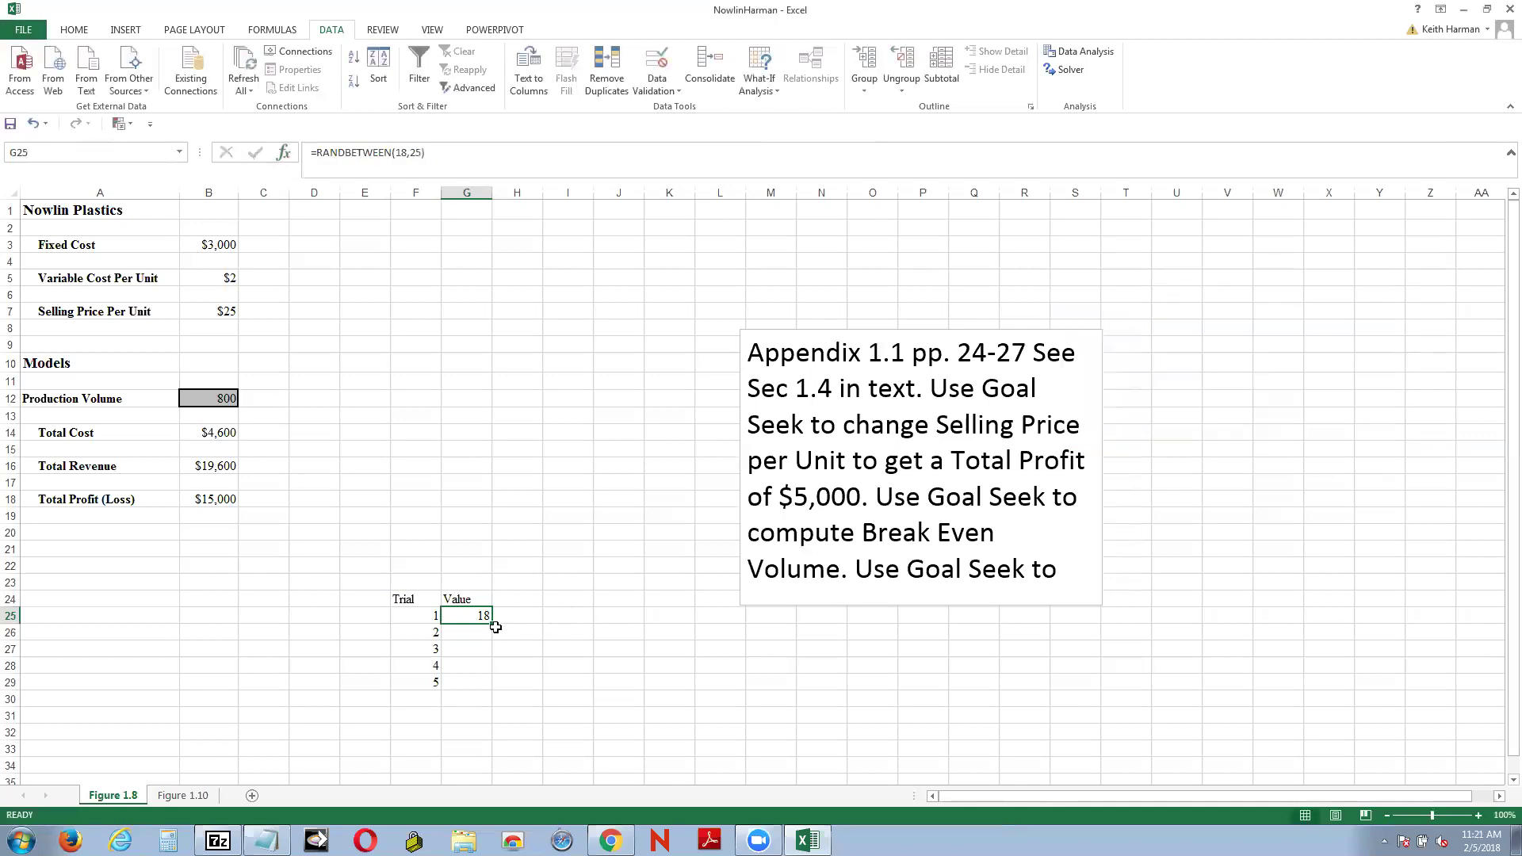
Fill the RANDBETWEEN formula from G25 down to G29, and repeat the fill to draw new random values.
left_click_drag(493, 626, 495, 686)
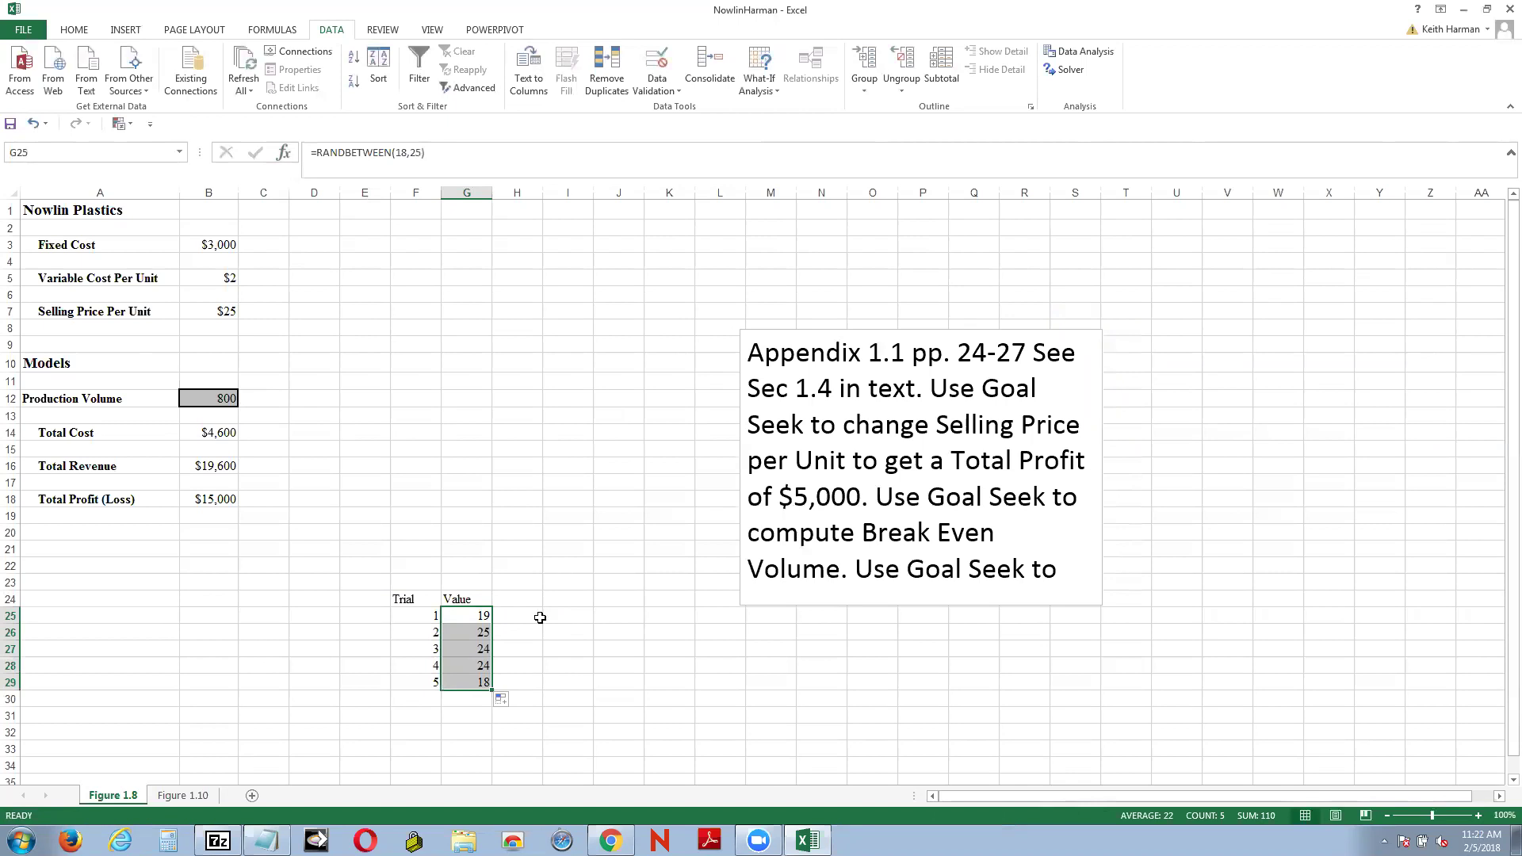
left_click(485, 615)
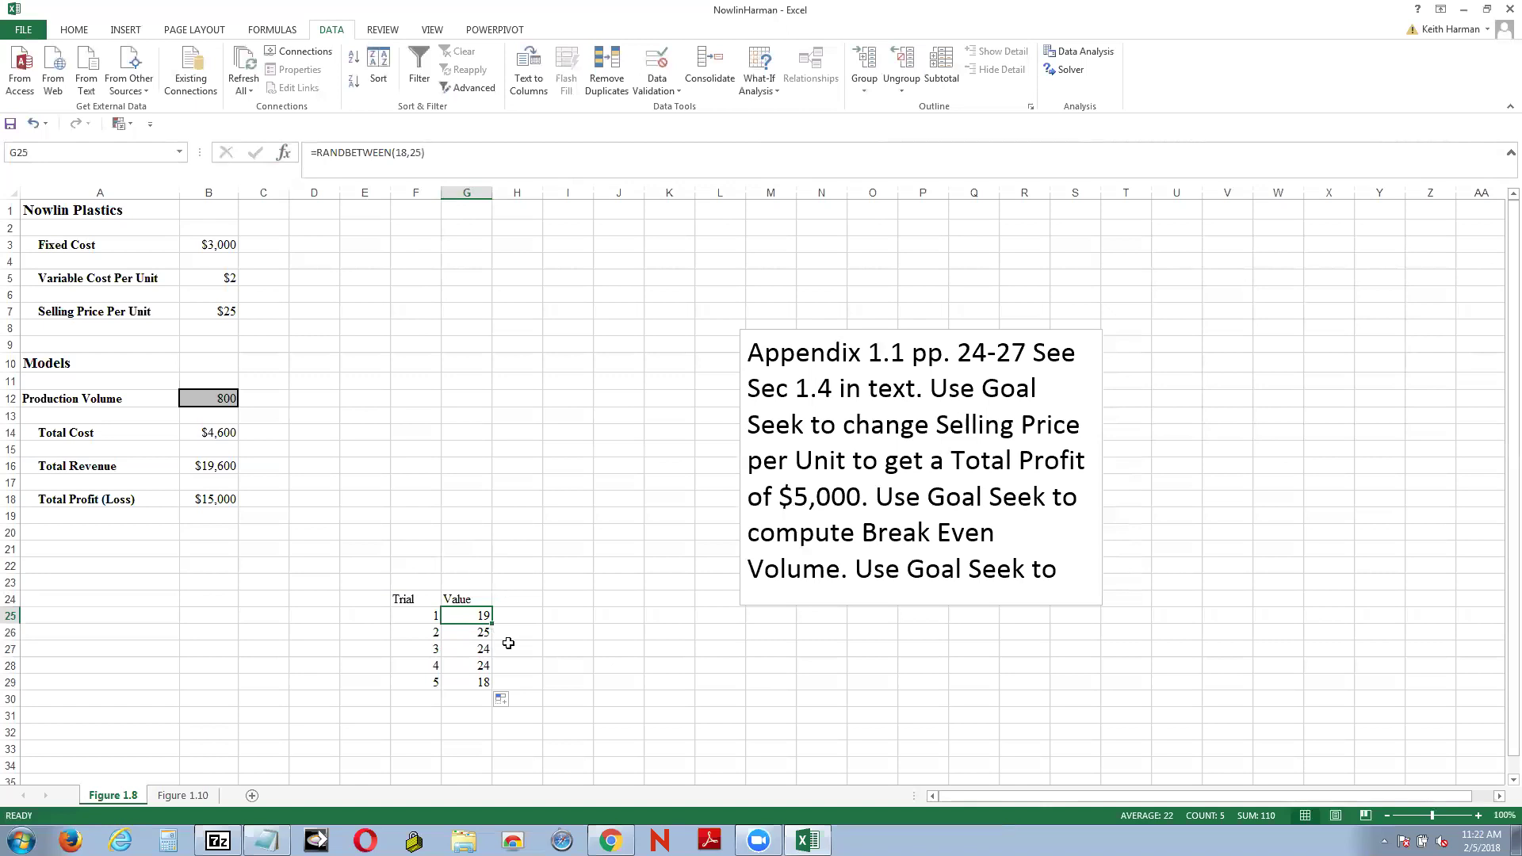
left_click_drag(492, 622, 492, 689)
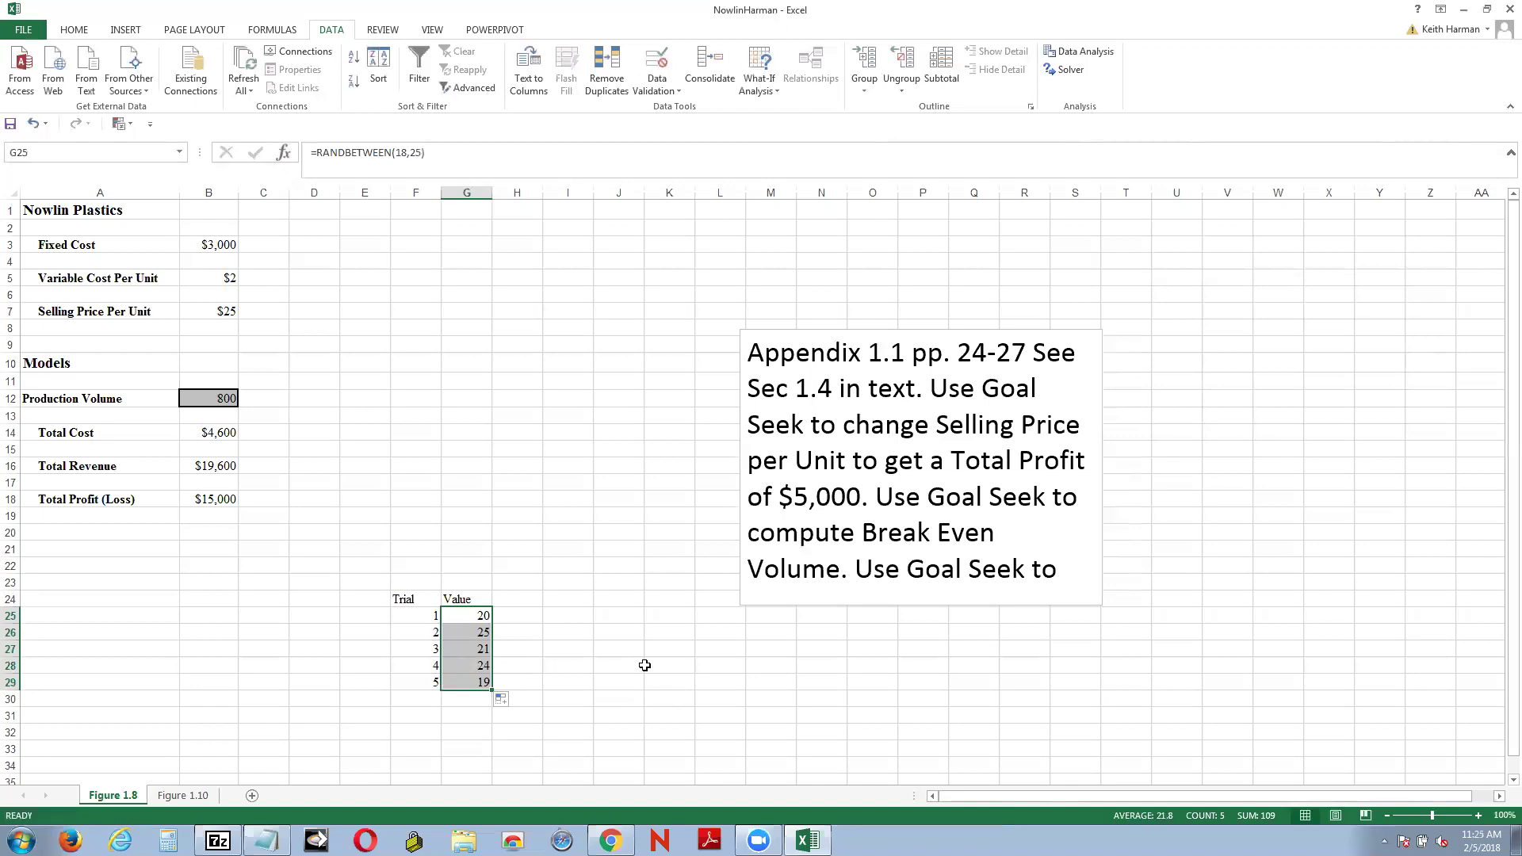
left_click(482, 615)
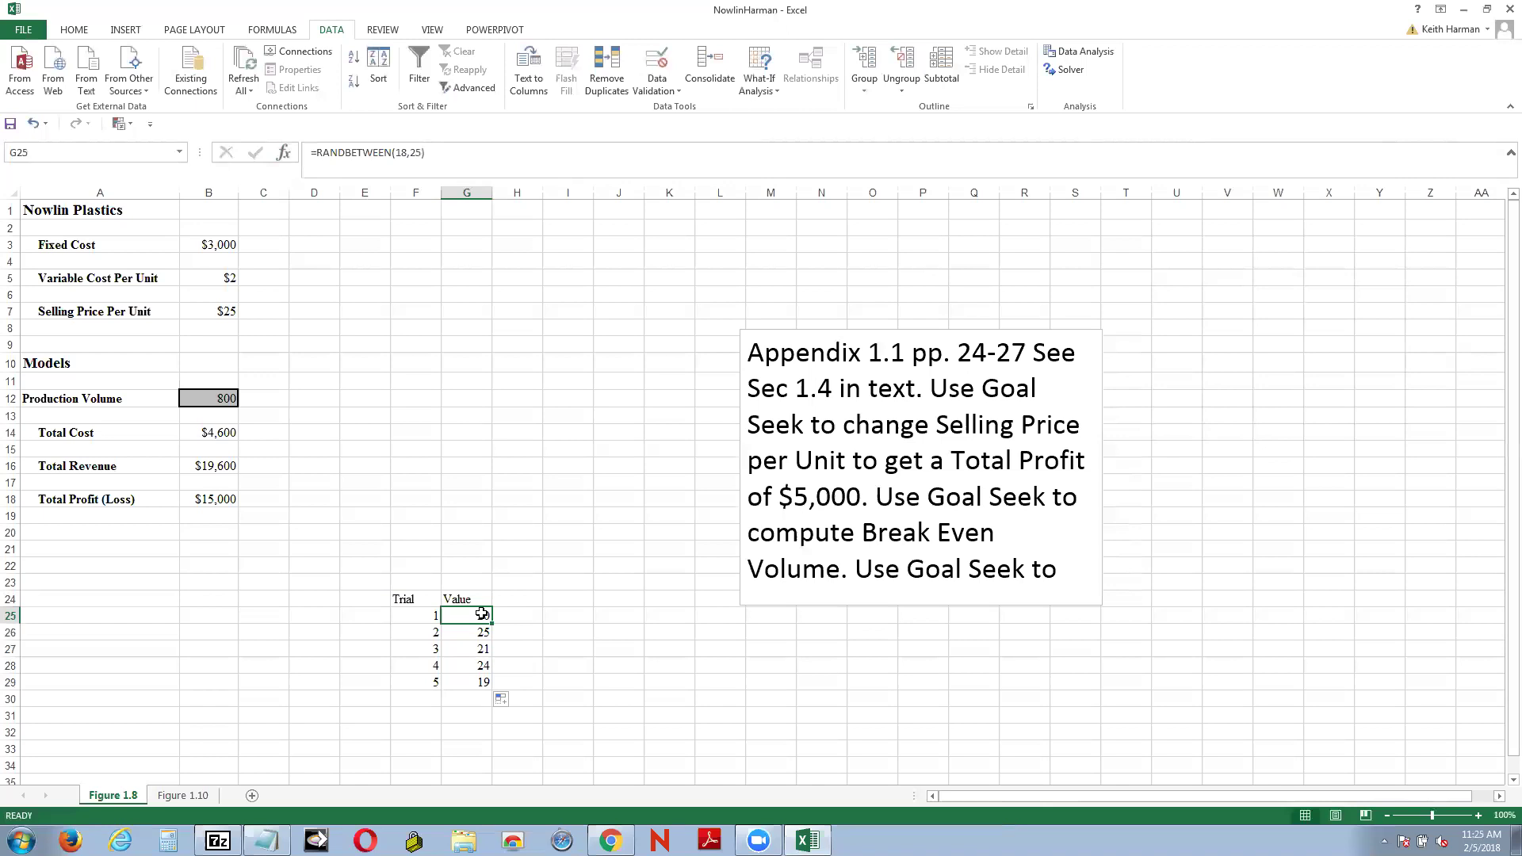
left_click_drag(47, 279, 204, 277)
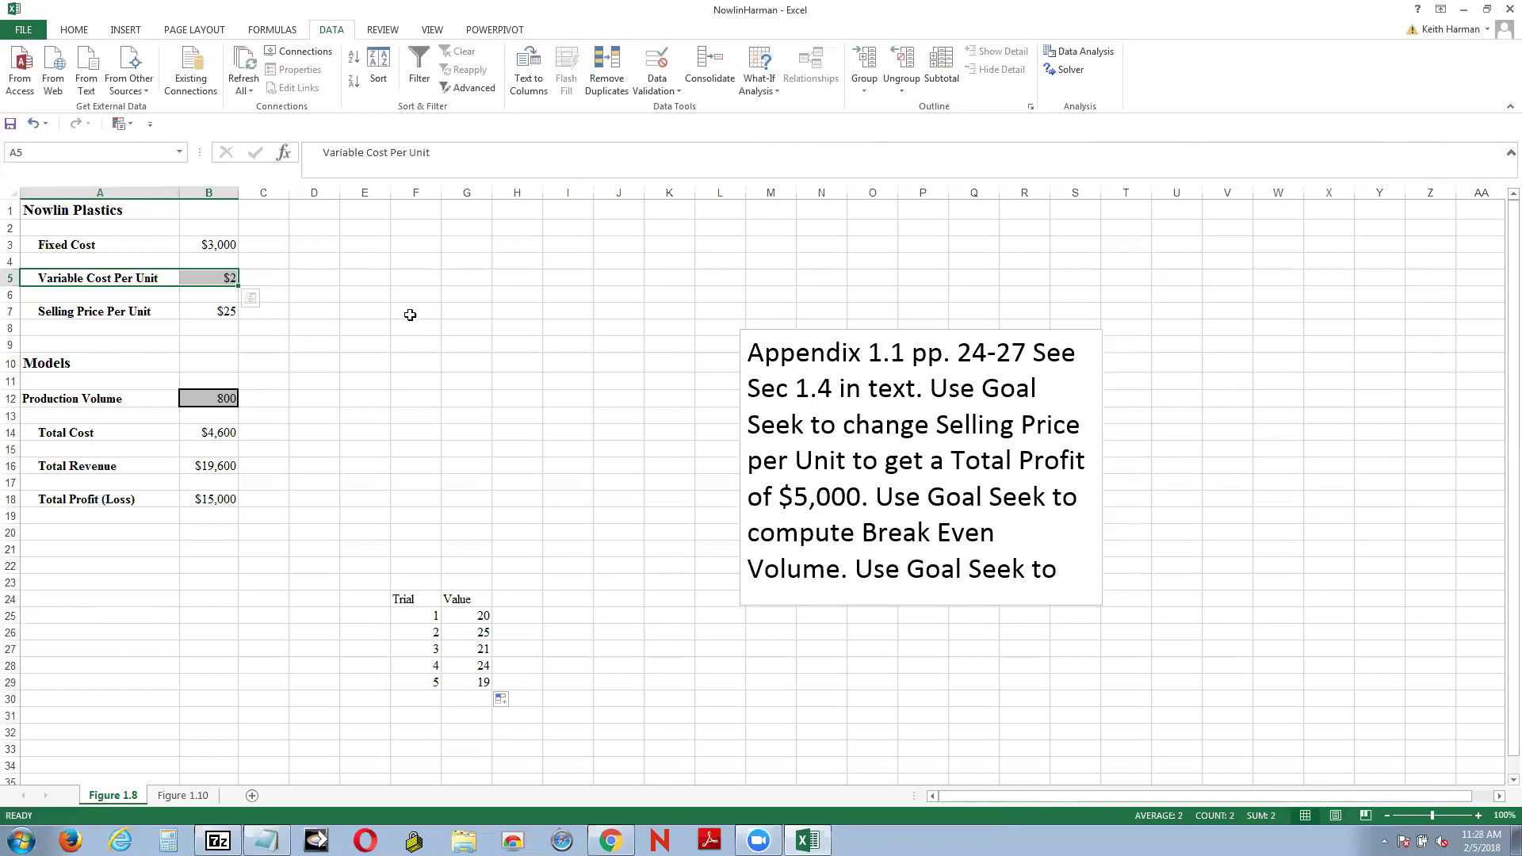
left_click(467, 618)
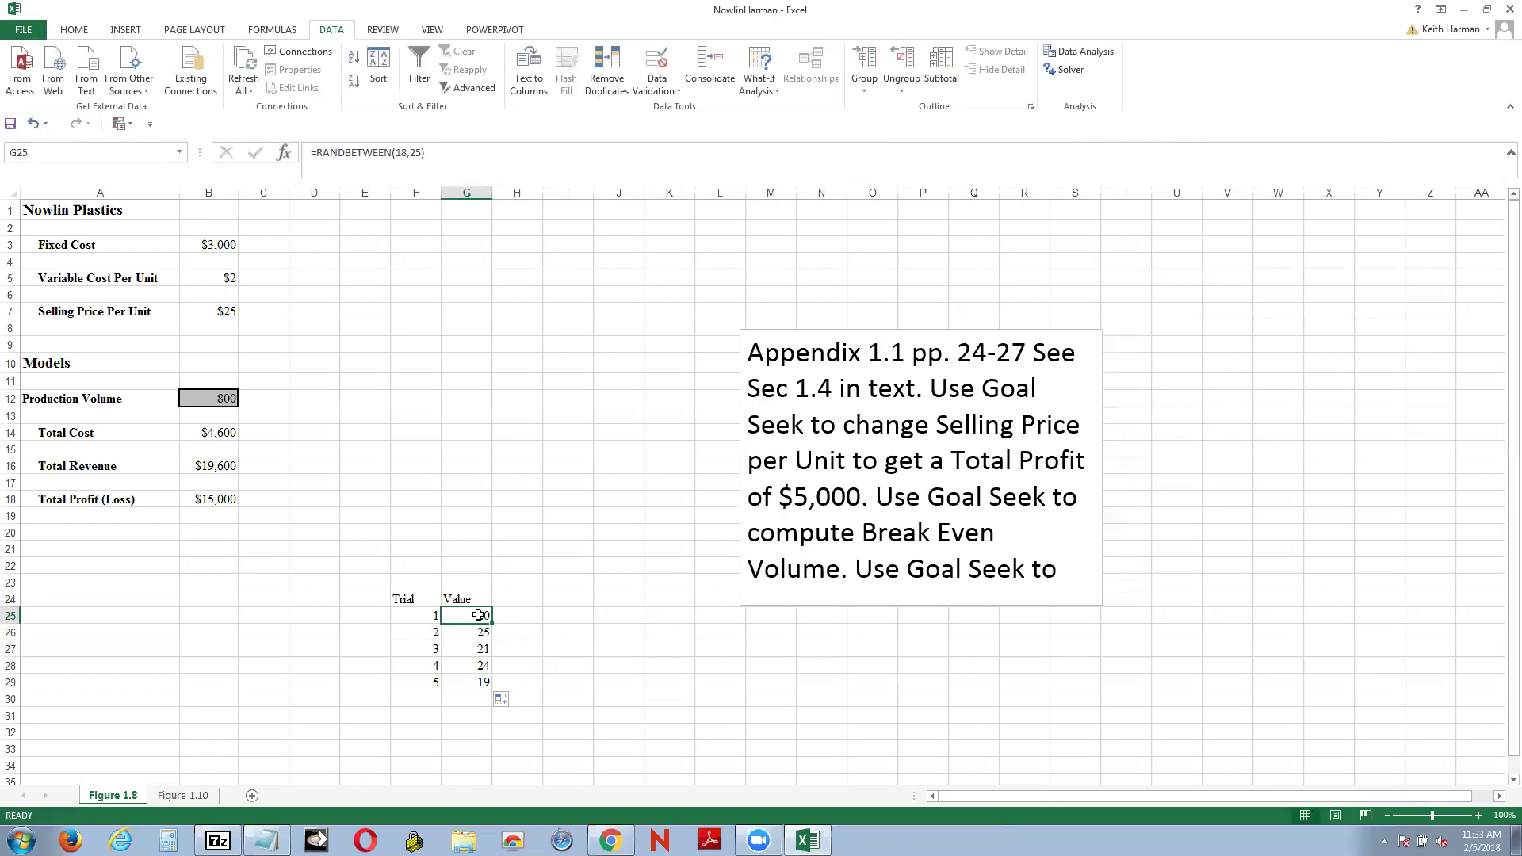
scroll(503, 640, "down", 3)
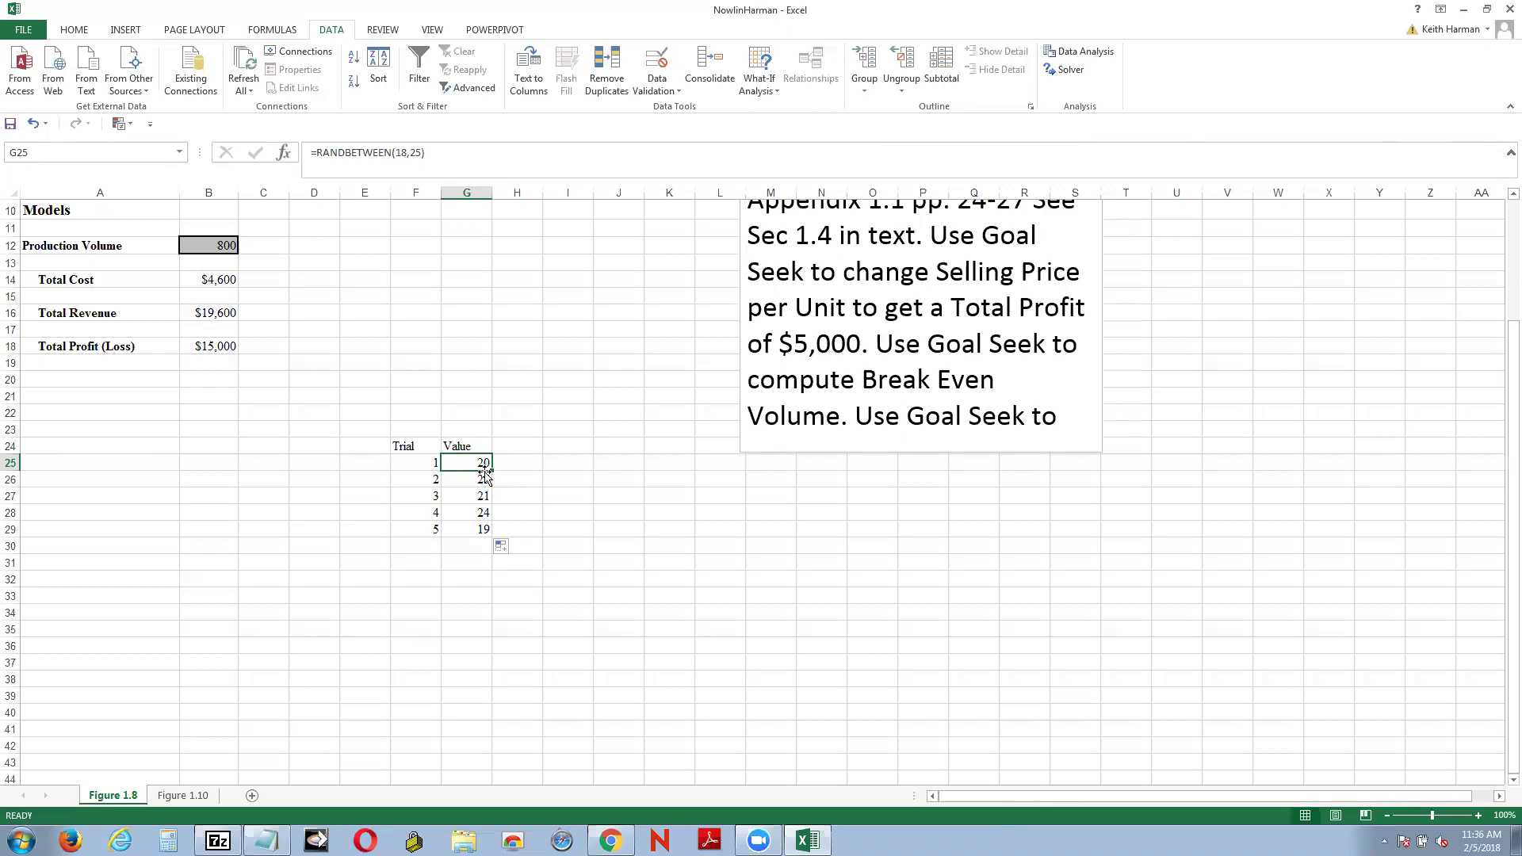
scroll(523, 452, "up", 3)
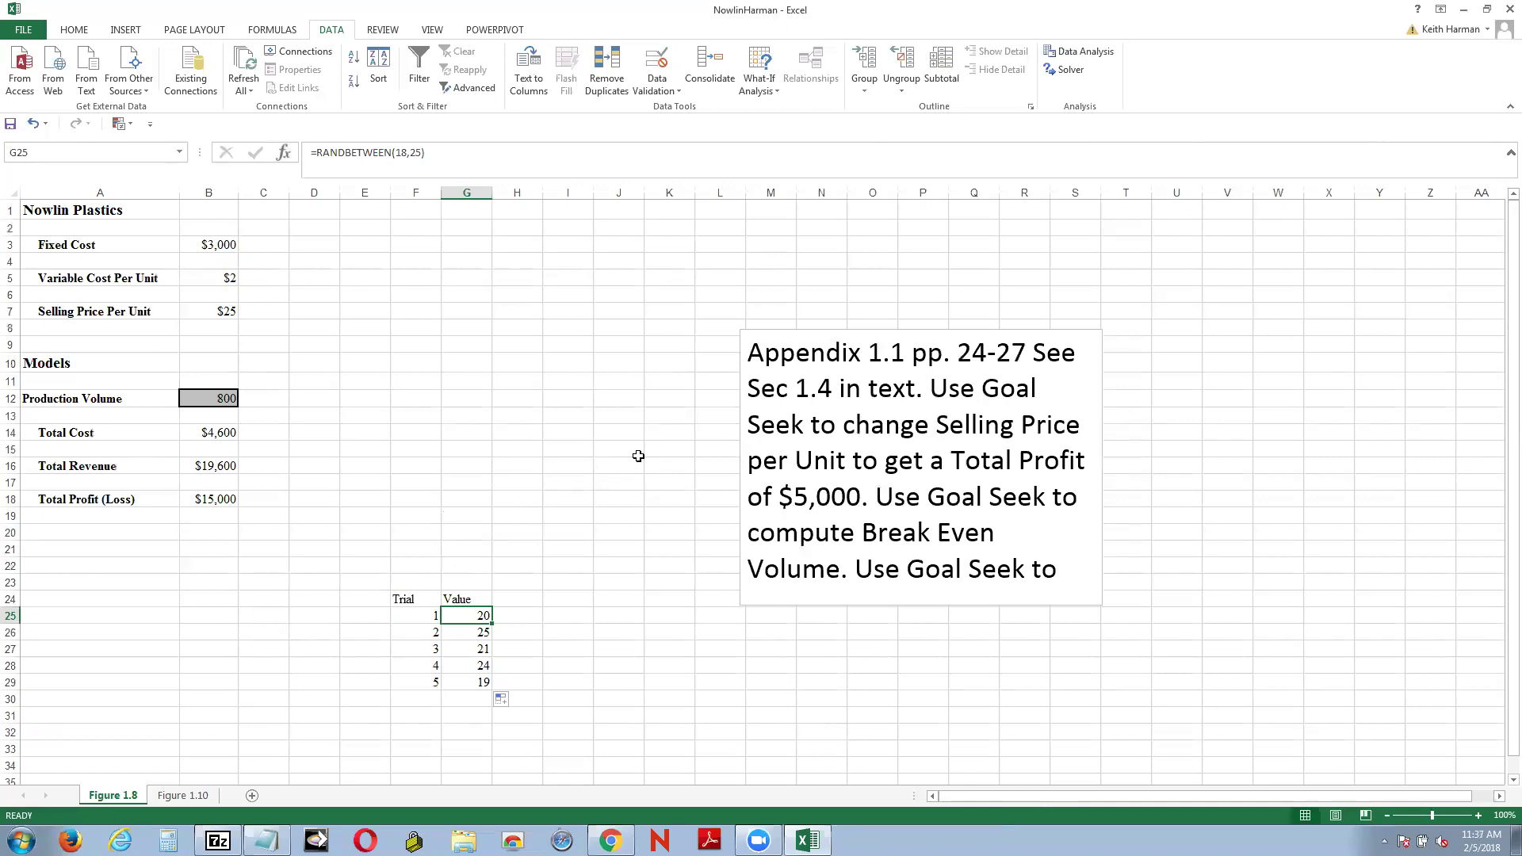
Minimize Excel and the 7-Zip window to return to the Canvas course in Chrome, and open its Modules page.
left_click(1464, 9)
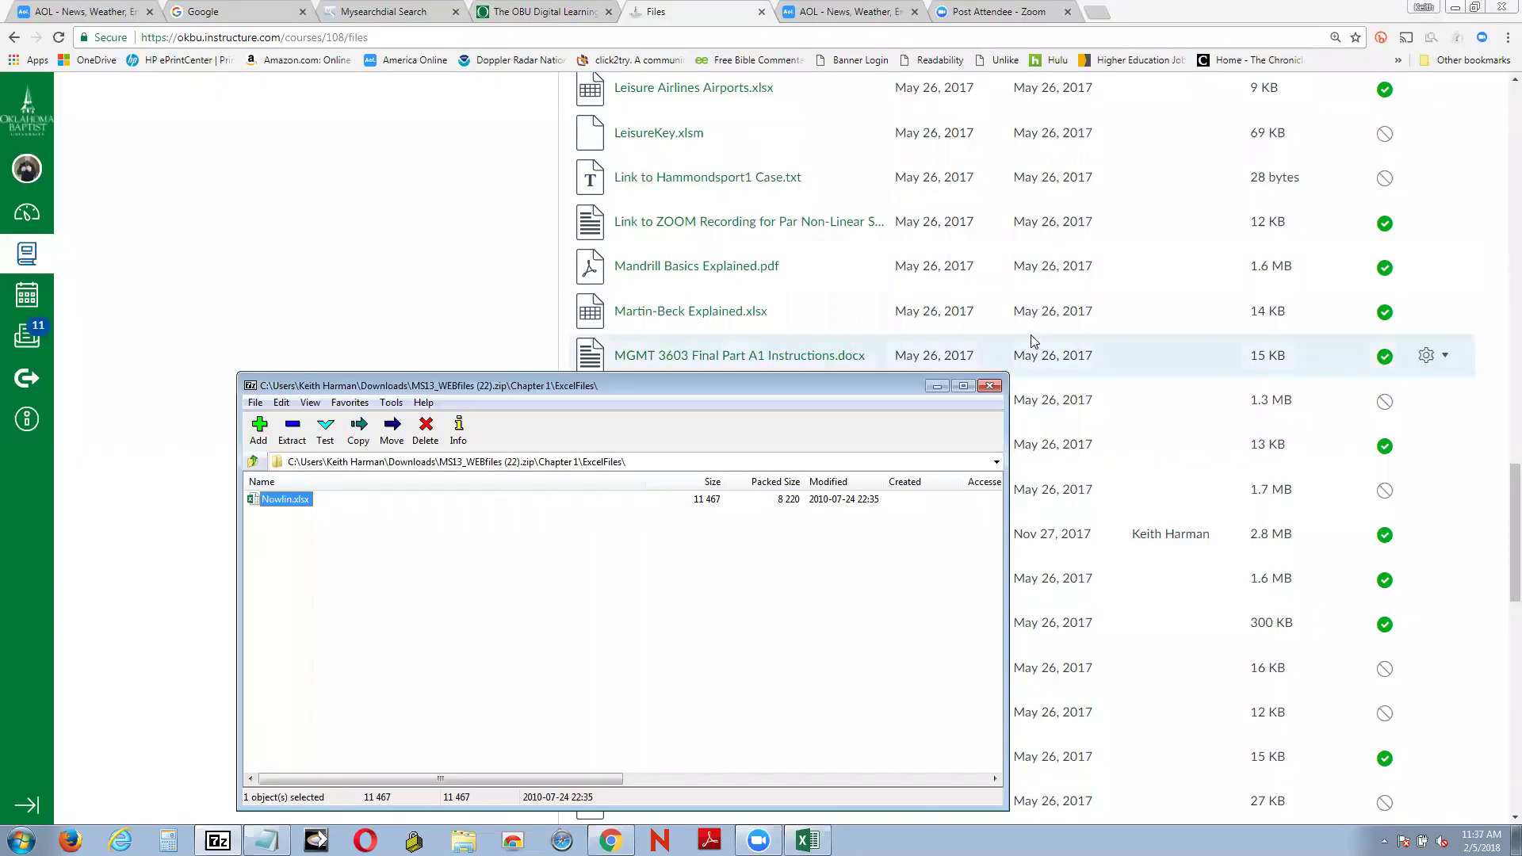
left_click(939, 387)
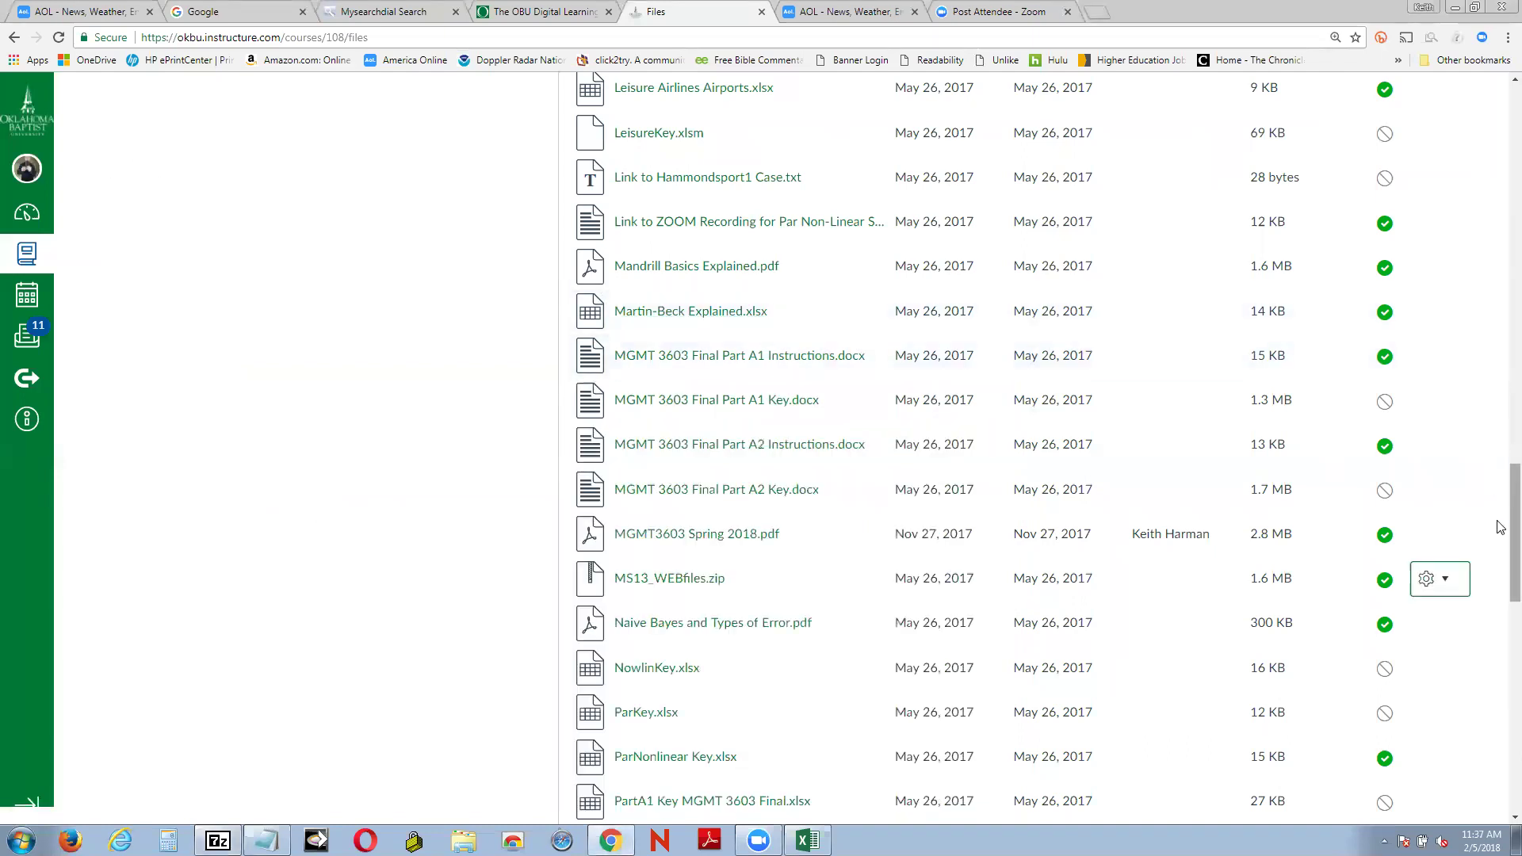
scroll(1501, 376, "up", 4)
scroll(1501, 377, "up", 20)
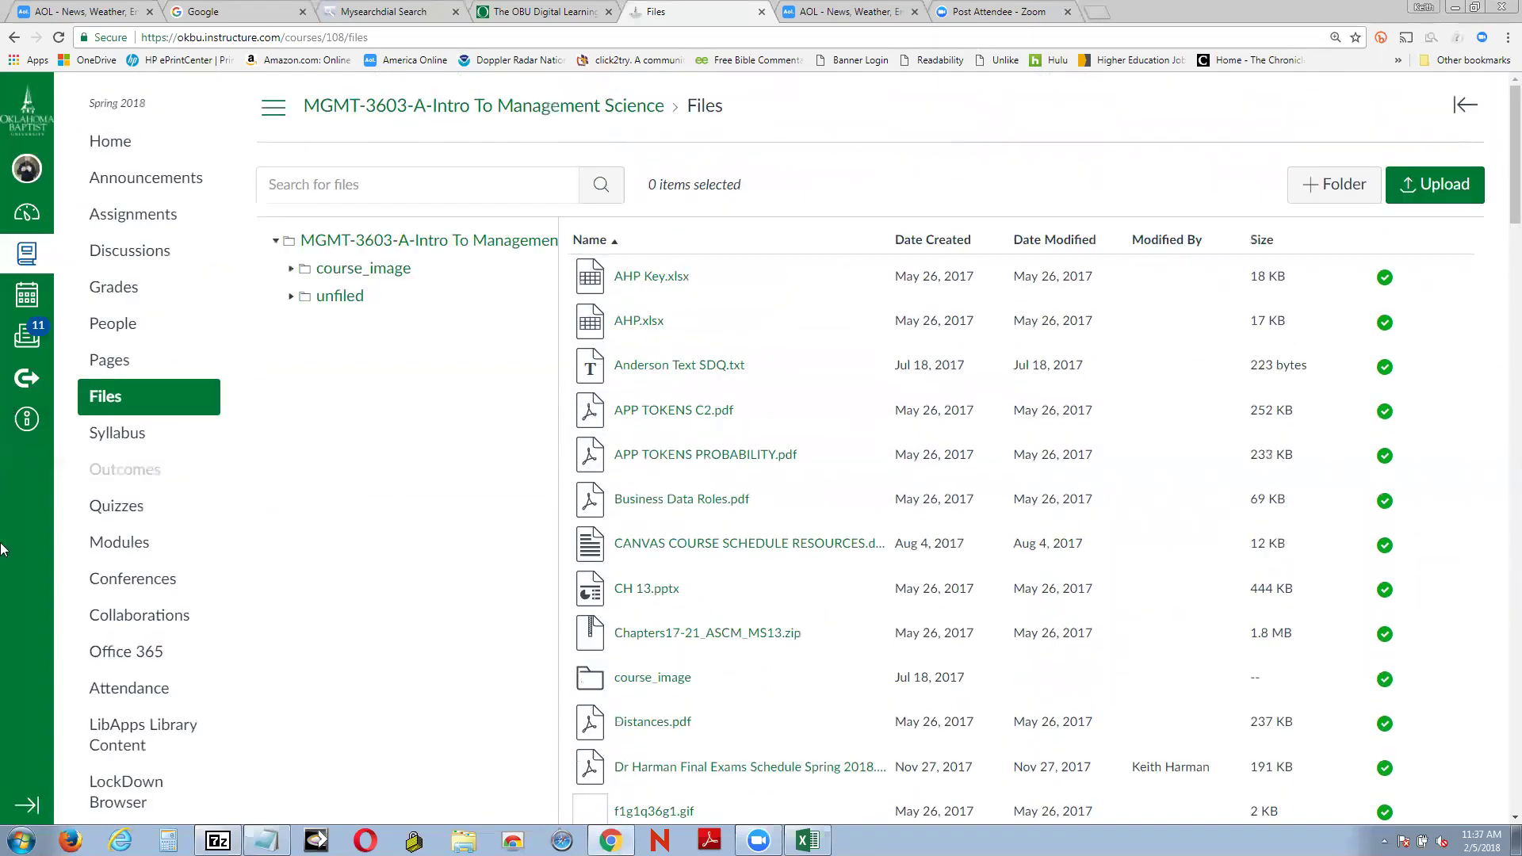
left_click(125, 545)
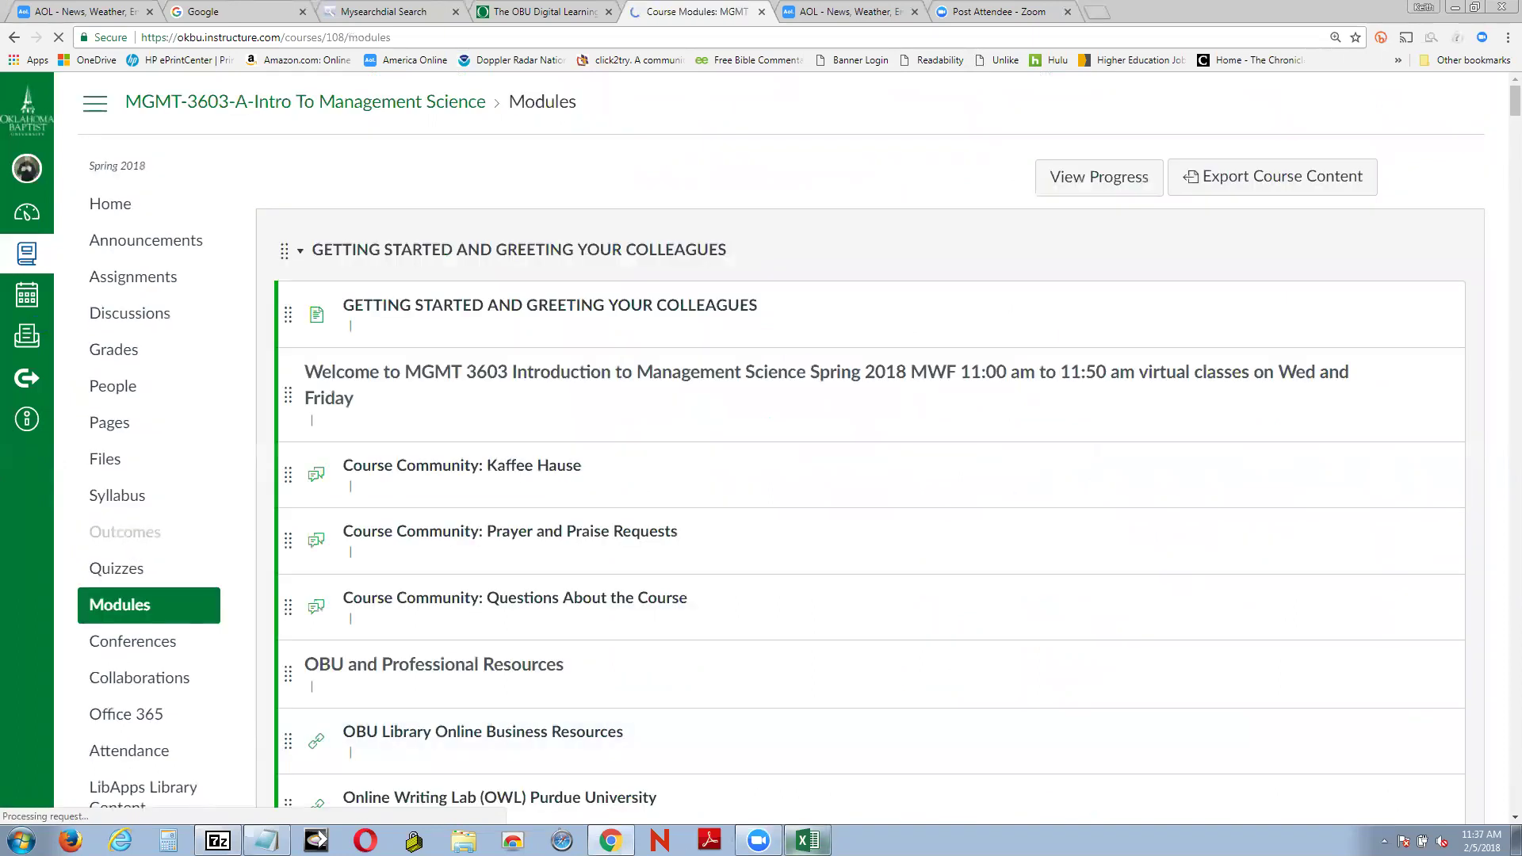
Look through the Solver tutorial linked from the Excel Easy Solver item in Module 1, and go back to the module list.
scroll(255, 584, "down", 5)
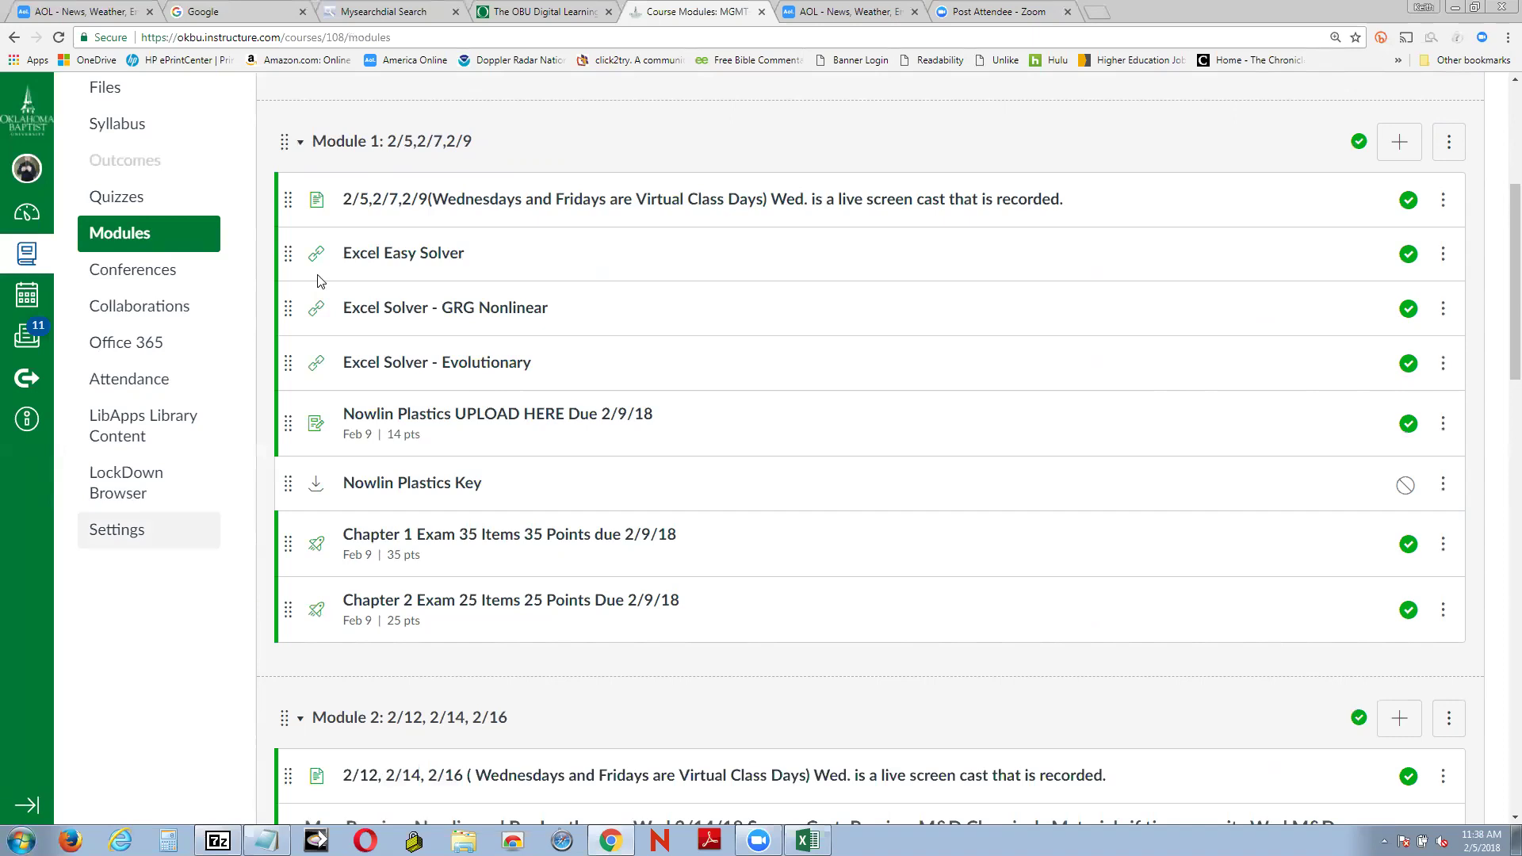
left_click(416, 262)
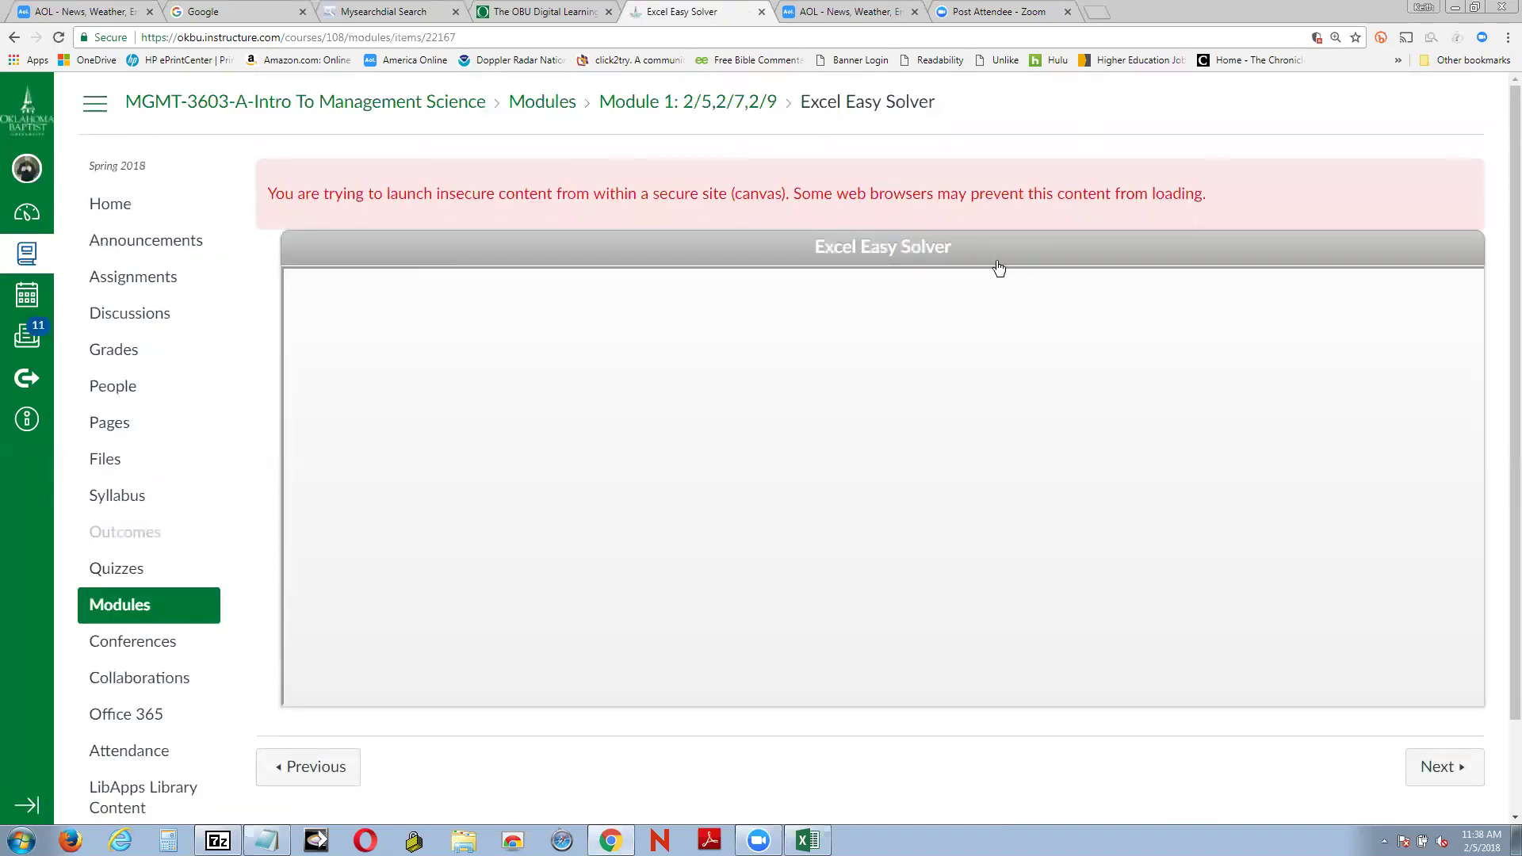
left_click(956, 250)
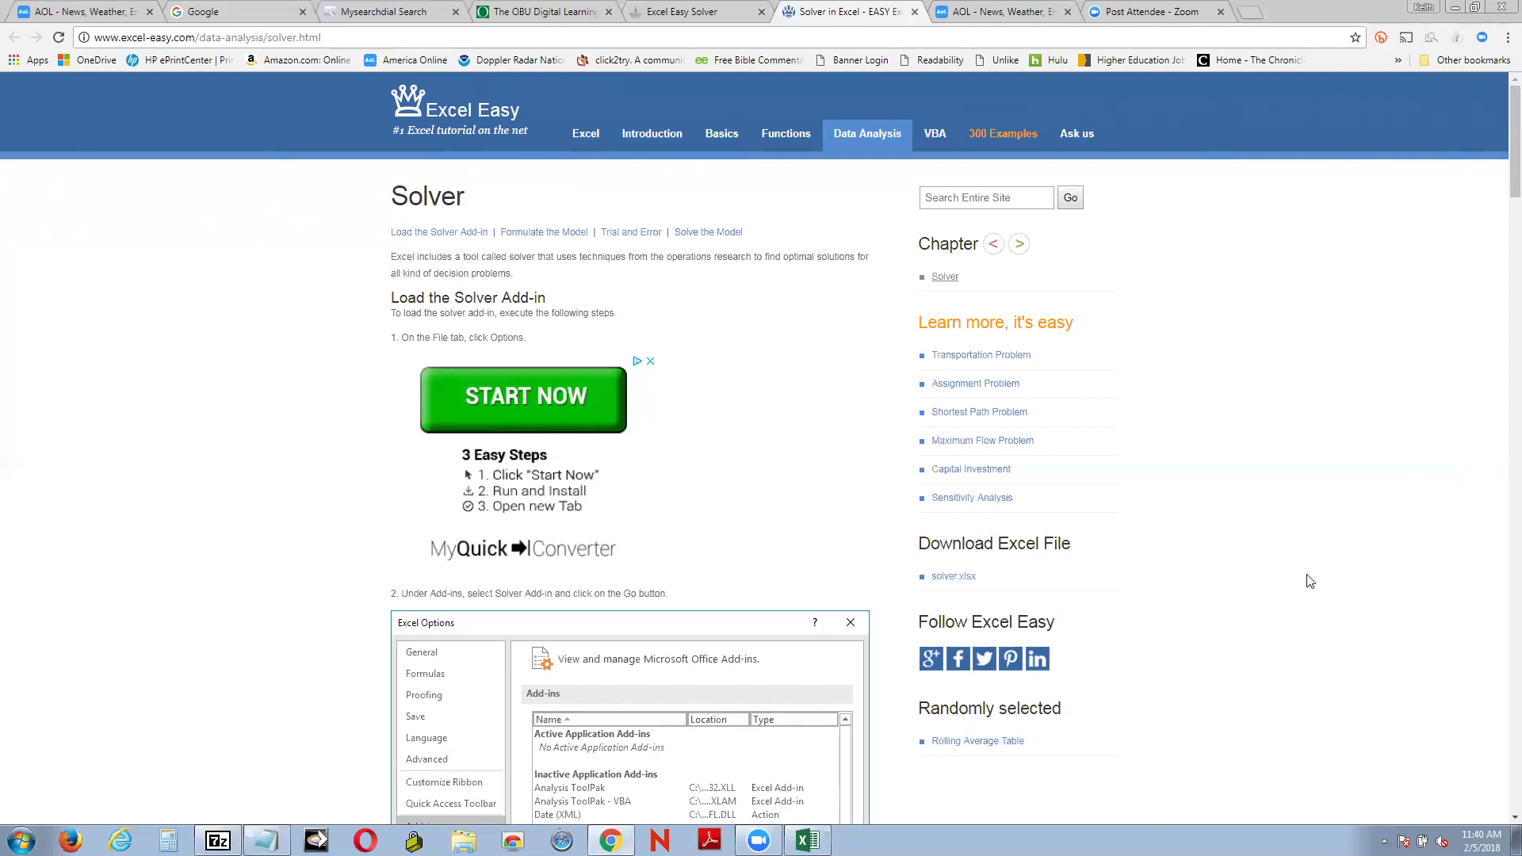
scroll(1300, 578, "down", 9)
scroll(1290, 578, "up", 9)
left_click(914, 12)
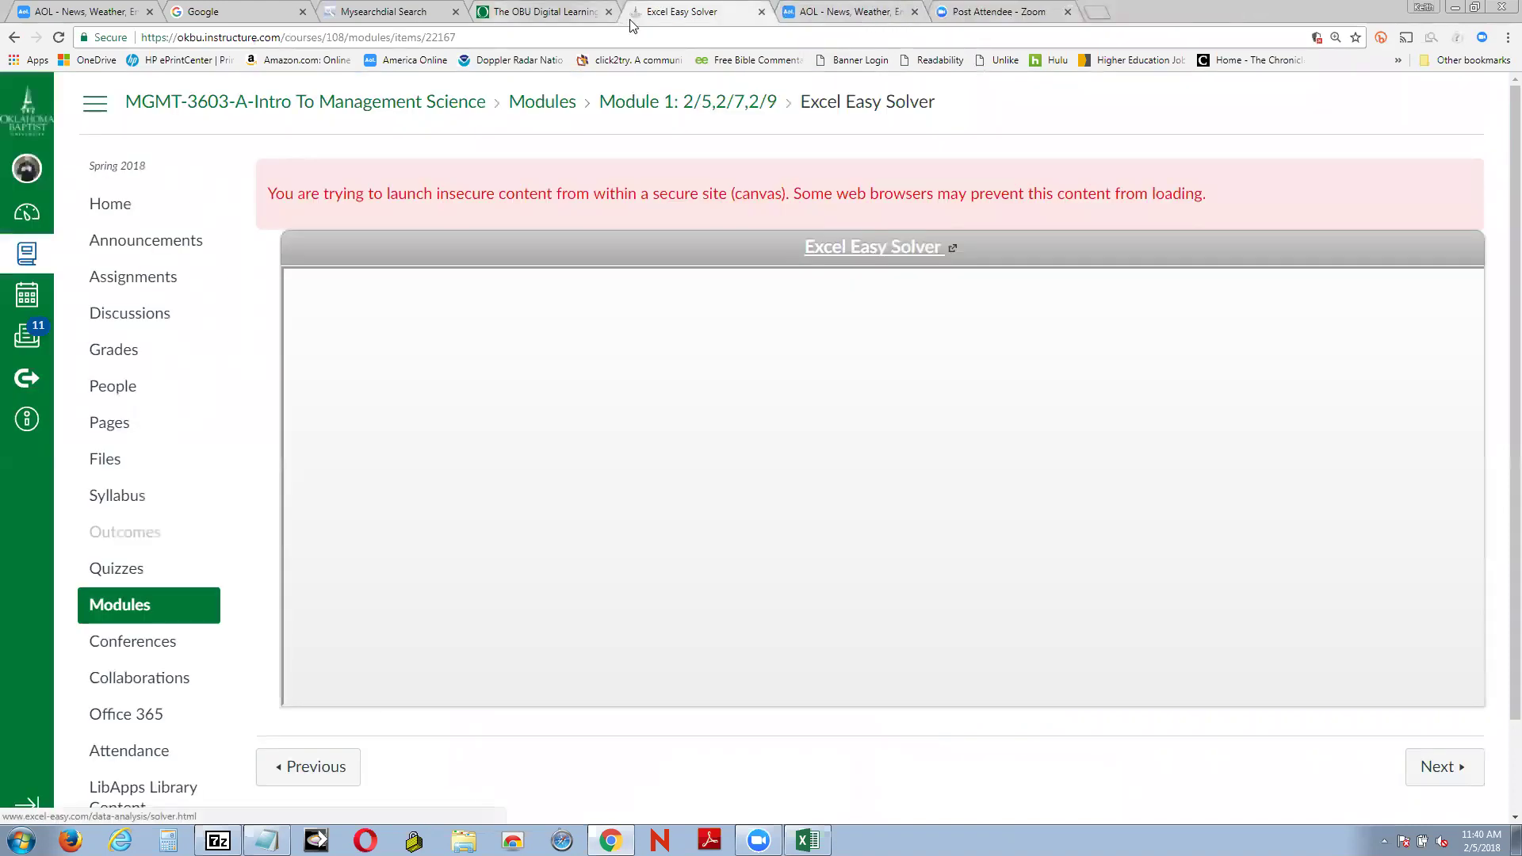
left_click(17, 38)
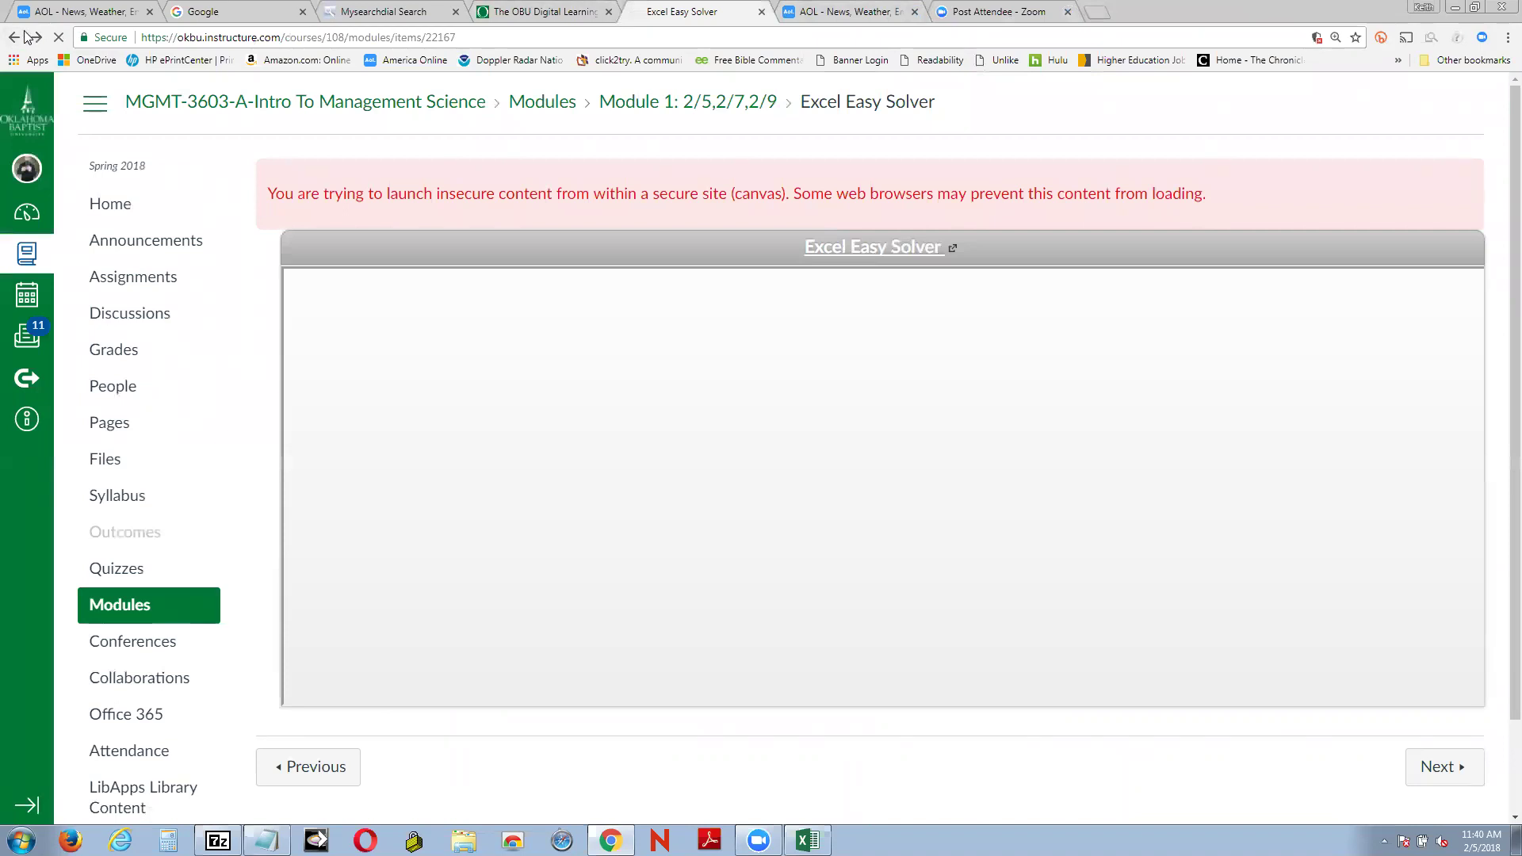